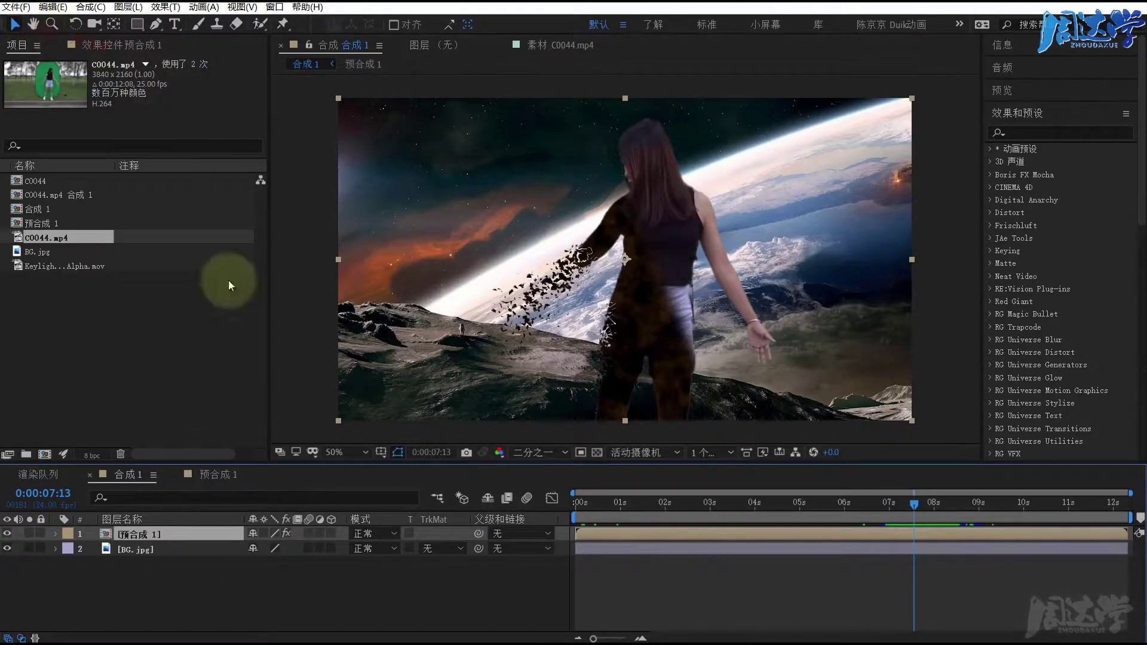
- Scrub to the dissolve near 7 seconds, then duplicate the 预合成 1 layer with Ctrl+D
{"action": "left_click_drag", "start_coordinate": [655, 506], "coordinate": [894, 497]}
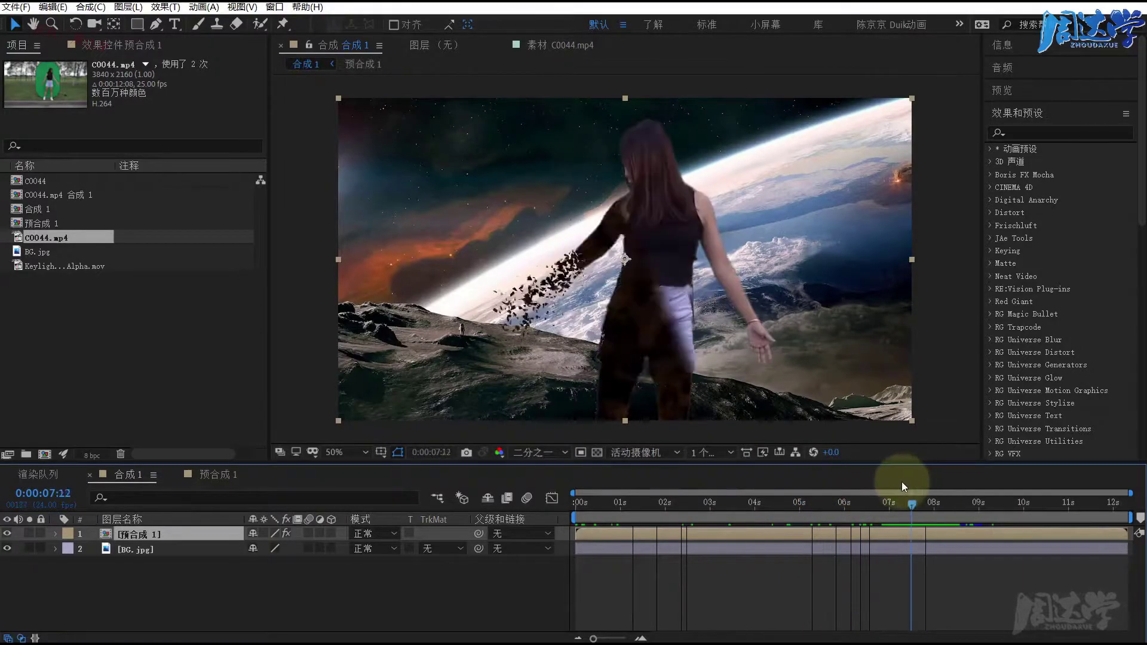
{"action": "left_click_drag", "start_coordinate": [894, 497], "coordinate": [889, 499]}
{"action": "key", "text": "ctrl+d"}
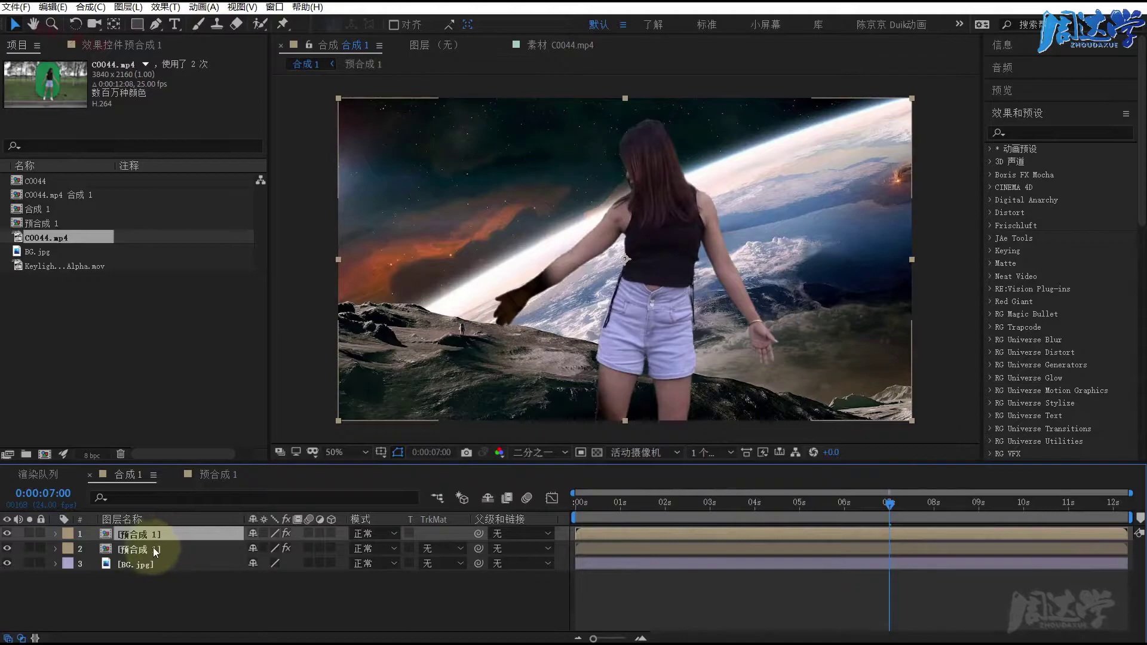
- Inside 预合成 1, switch off the 色调 orange tint effect on the 杂色 layer
{"action": "double_click", "coordinate": [128, 535]}
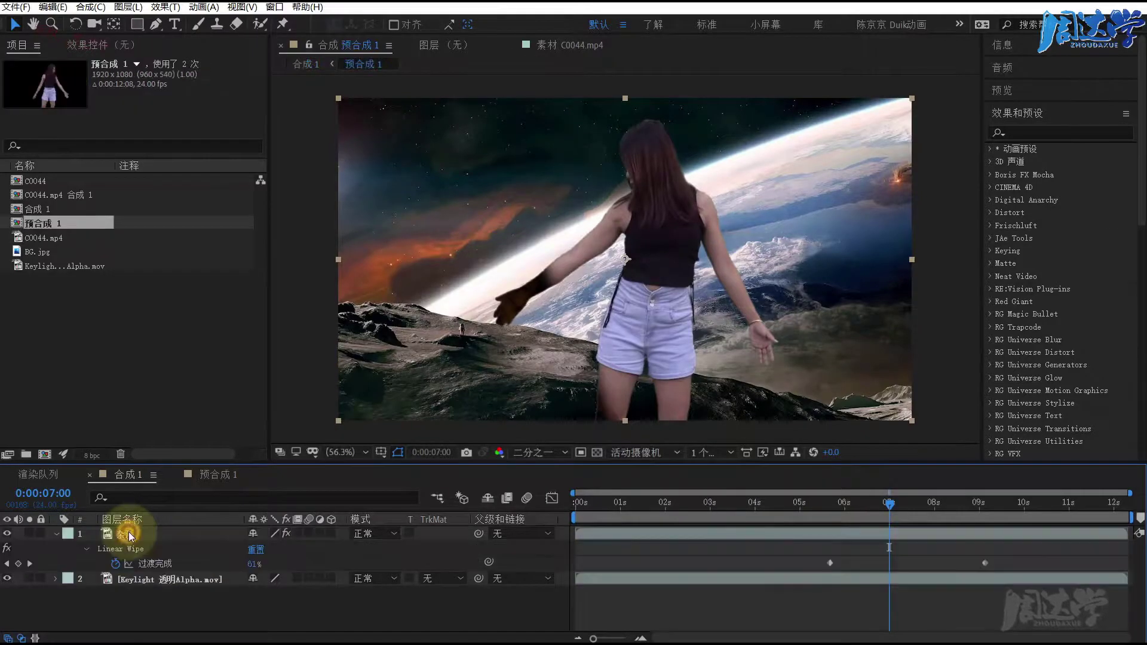
{"action": "left_click", "coordinate": [124, 533]}
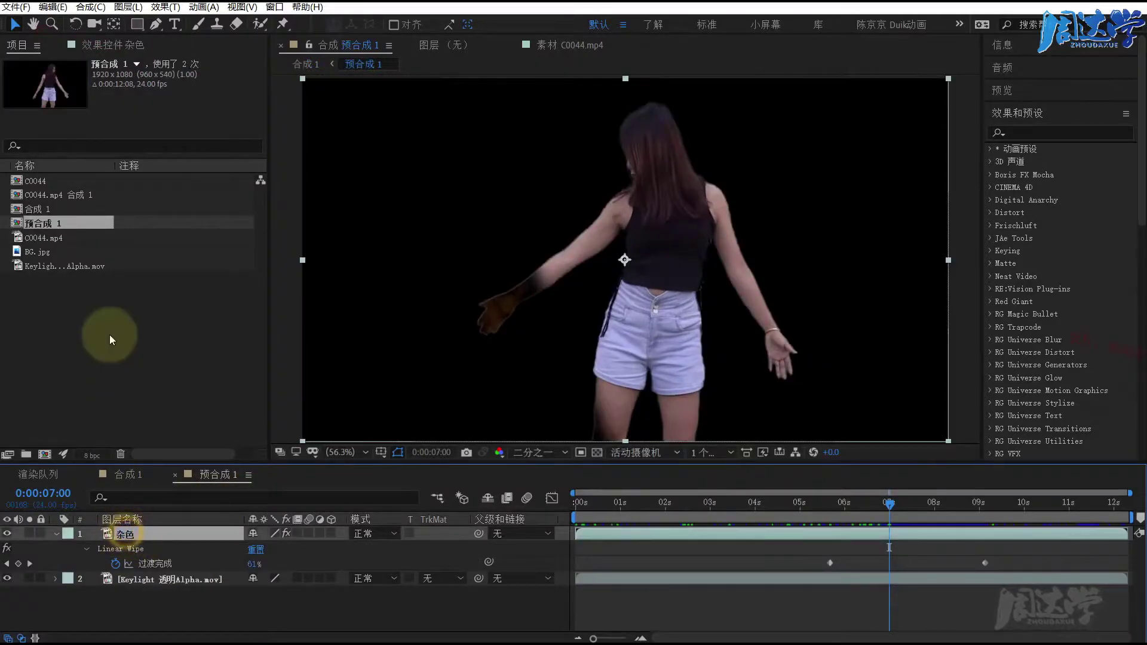
{"action": "left_click", "coordinate": [113, 45]}
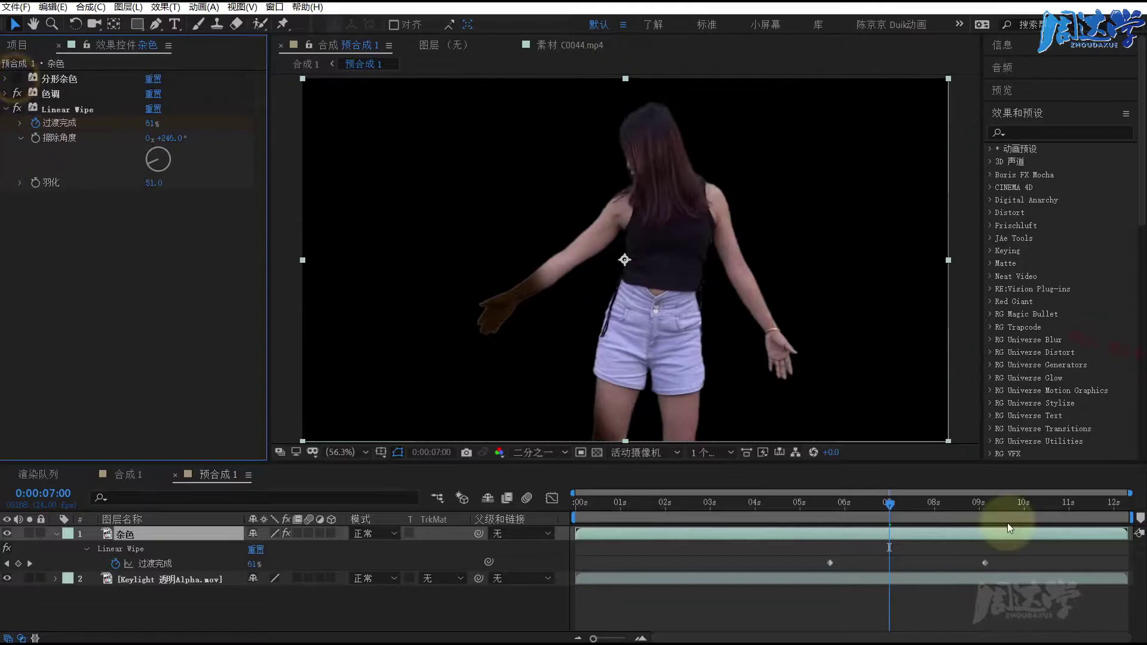
{"action": "mouse_move", "coordinate": [889, 505]}
{"action": "left_mouse_down"}
{"action": "mouse_move", "coordinate": [822, 512]}
{"action": "mouse_move", "coordinate": [934, 505]}
{"action": "mouse_move", "coordinate": [870, 504]}
{"action": "mouse_move", "coordinate": [902, 504]}
{"action": "left_mouse_up"}
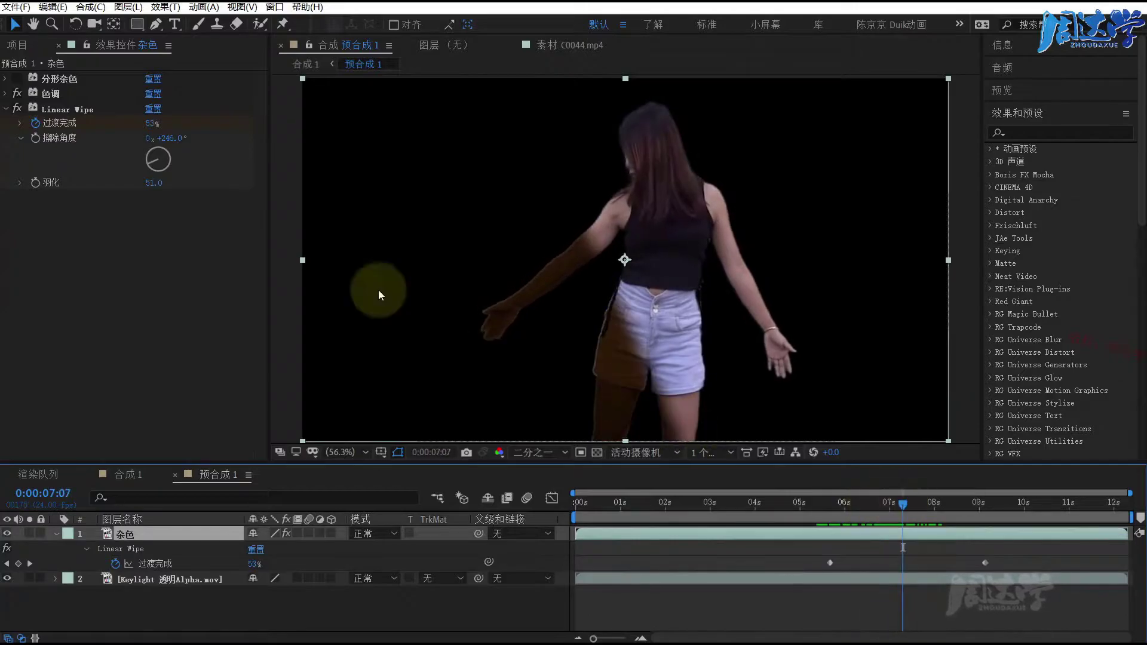
{"action": "left_click", "coordinate": [47, 96]}
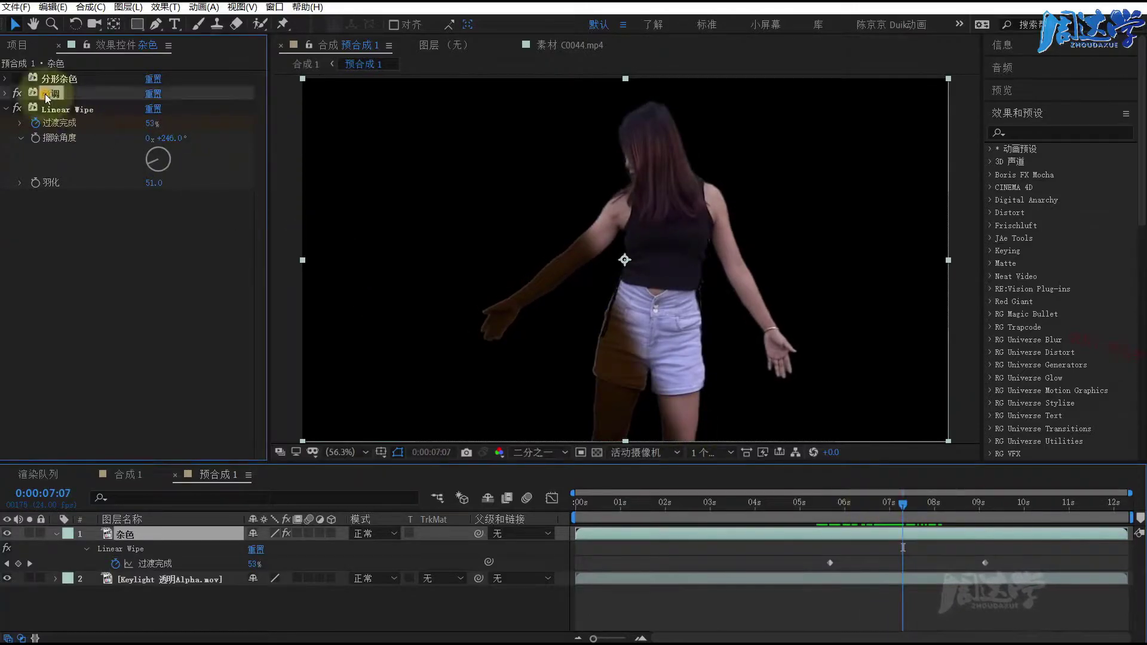
{"action": "left_click", "coordinate": [6, 94]}
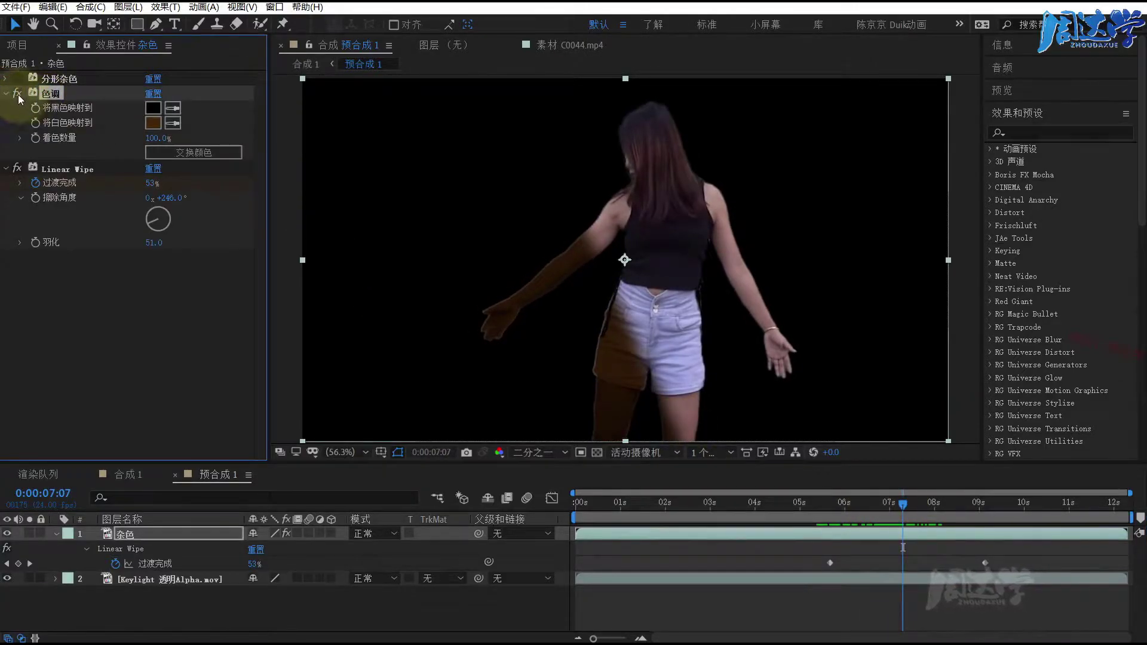
{"action": "left_click", "coordinate": [17, 94]}
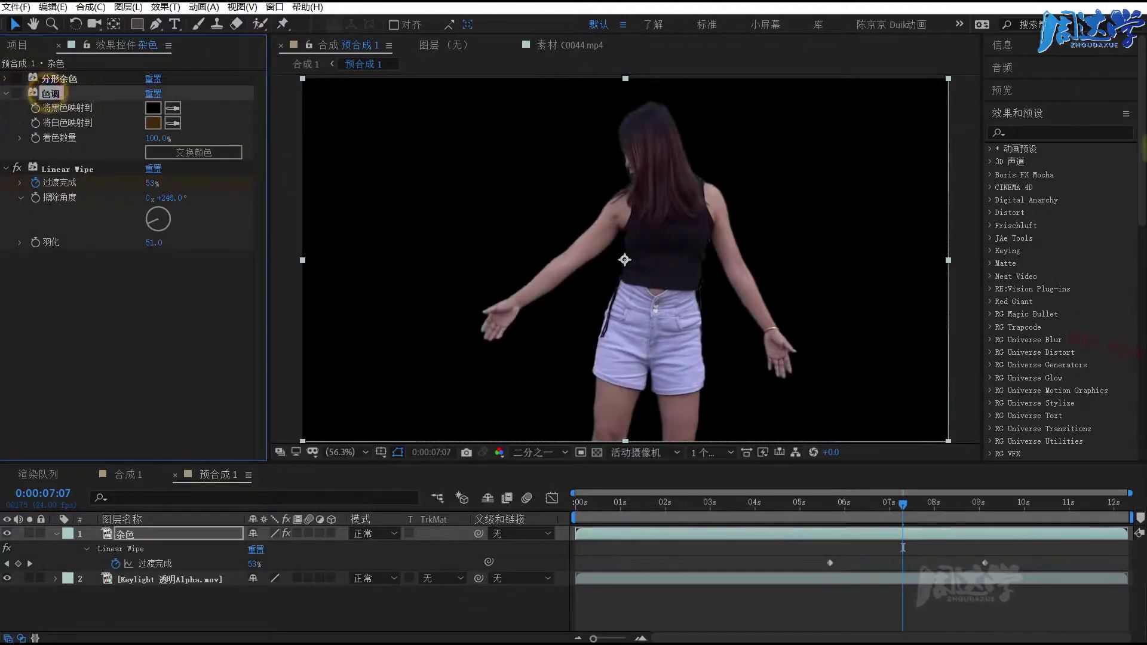
{"action": "left_click", "coordinate": [1026, 135]}
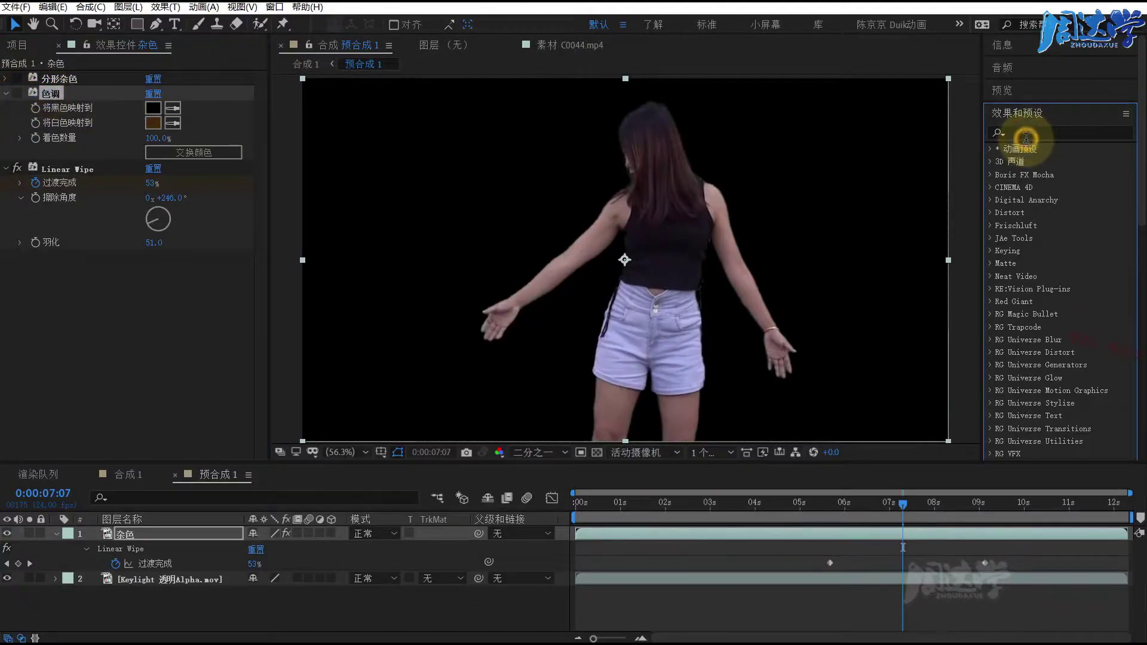
- Search the effects for 黑 and apply 黑色和白色 to the 杂色 layer
{"action": "left_click", "coordinate": [1029, 130]}
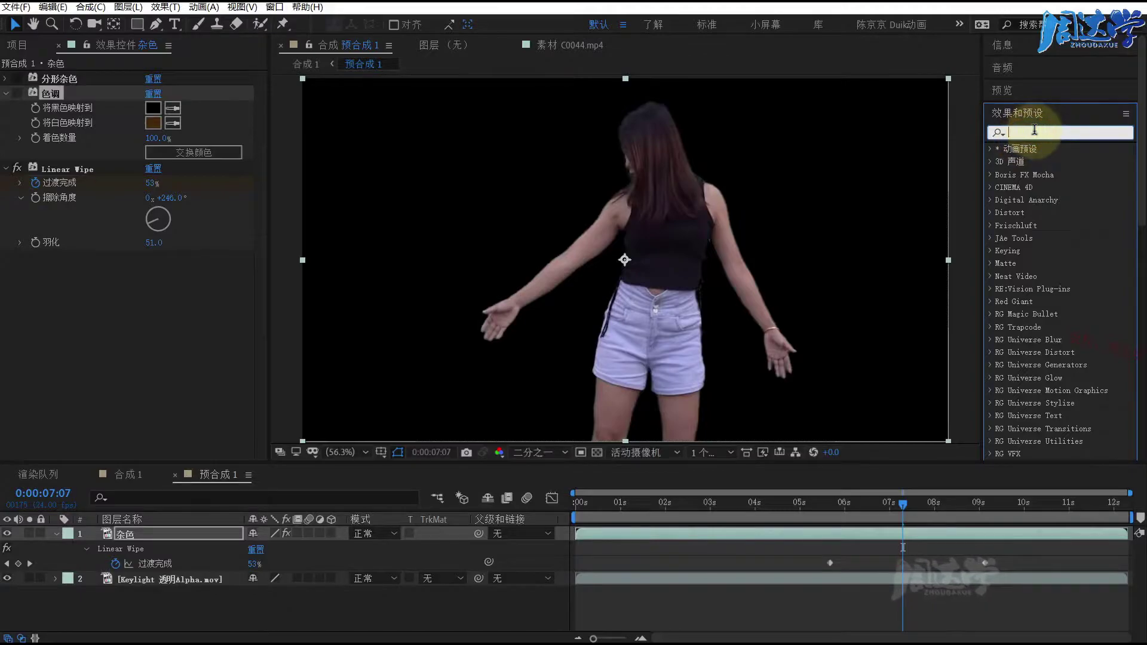
{"action": "type", "text": "黑白"}
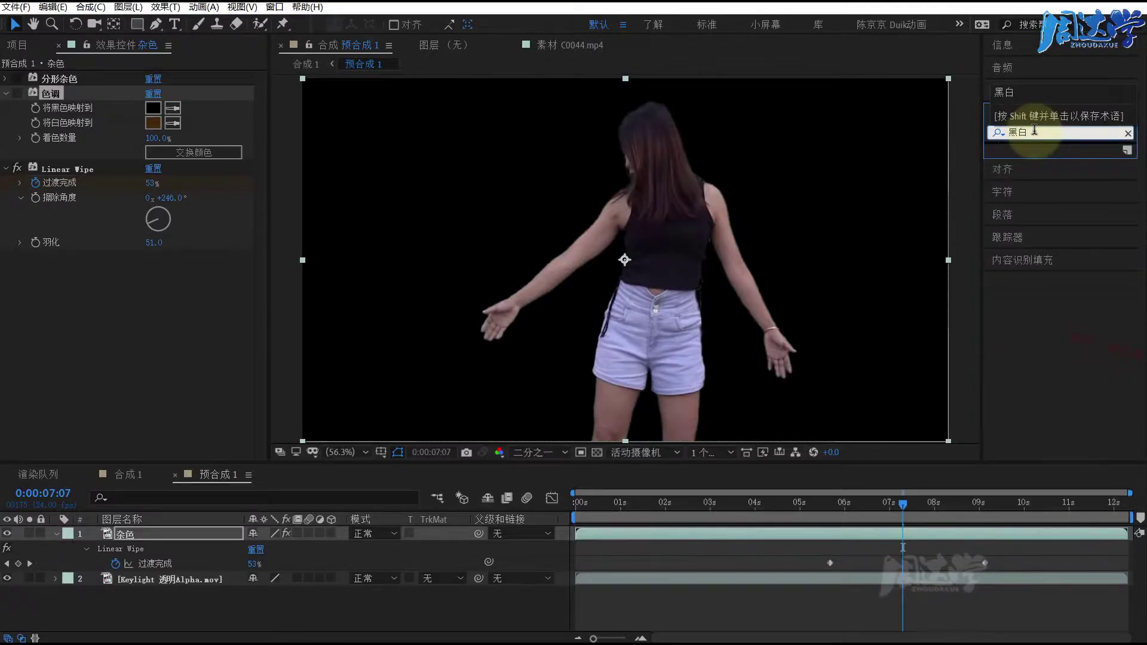
{"action": "key", "text": "BackSpace"}
{"action": "mouse_move", "coordinate": [1042, 225]}
{"action": "left_mouse_down"}
{"action": "mouse_move", "coordinate": [379, 404]}
{"action": "mouse_move", "coordinate": [93, 361]}
{"action": "left_mouse_up"}
{"action": "left_click_drag", "start_coordinate": [870, 508], "coordinate": [962, 487]}
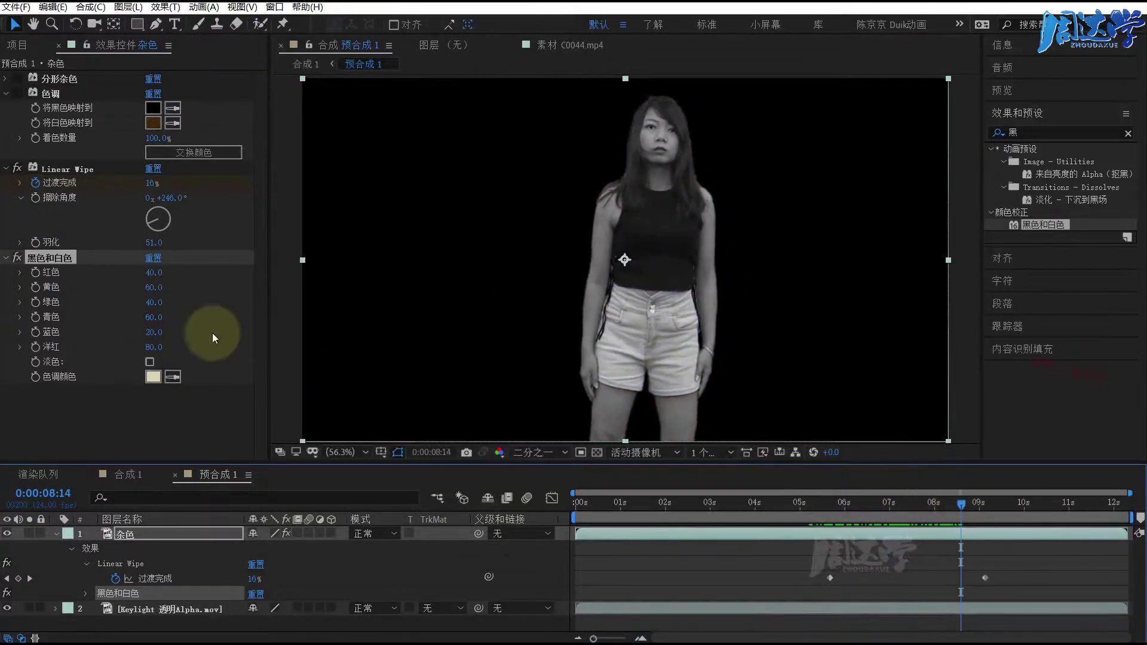
- Move 黑色和白色 above Linear Wipe and check the grey figure around 7–8 seconds
{"action": "left_click_drag", "start_coordinate": [51, 258], "coordinate": [64, 159]}
{"action": "left_click_drag", "start_coordinate": [896, 501], "coordinate": [909, 501]}
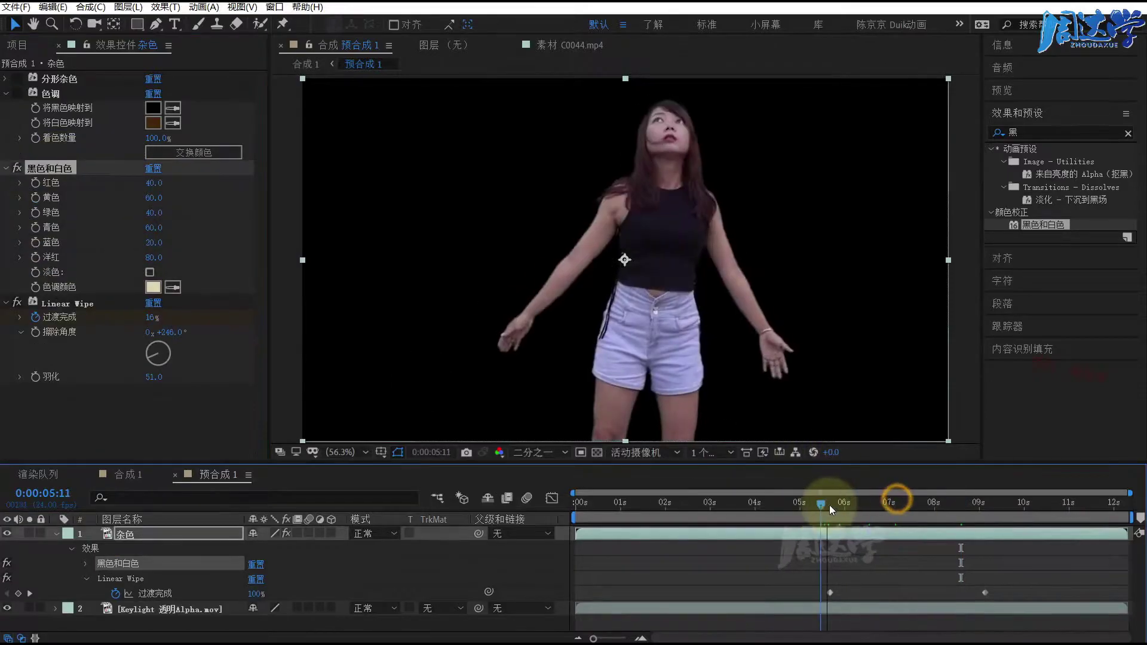
{"action": "left_click", "coordinate": [136, 535]}
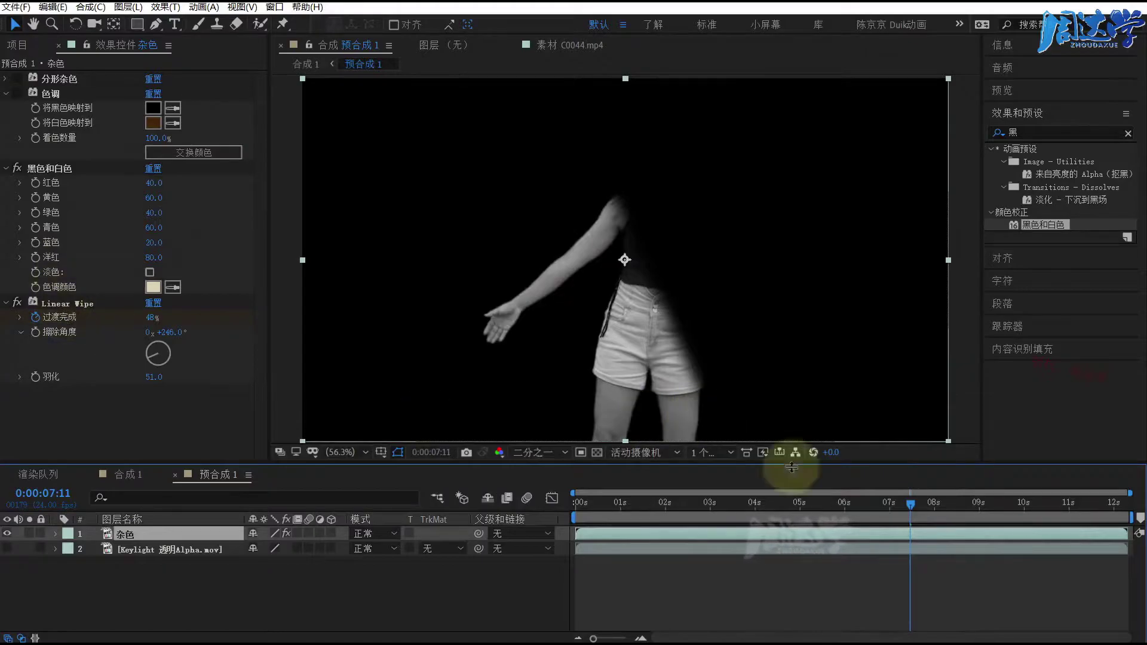
{"action": "mouse_move", "coordinate": [909, 505]}
{"action": "left_mouse_down"}
{"action": "mouse_move", "coordinate": [833, 508]}
{"action": "mouse_move", "coordinate": [938, 504]}
{"action": "left_mouse_up"}
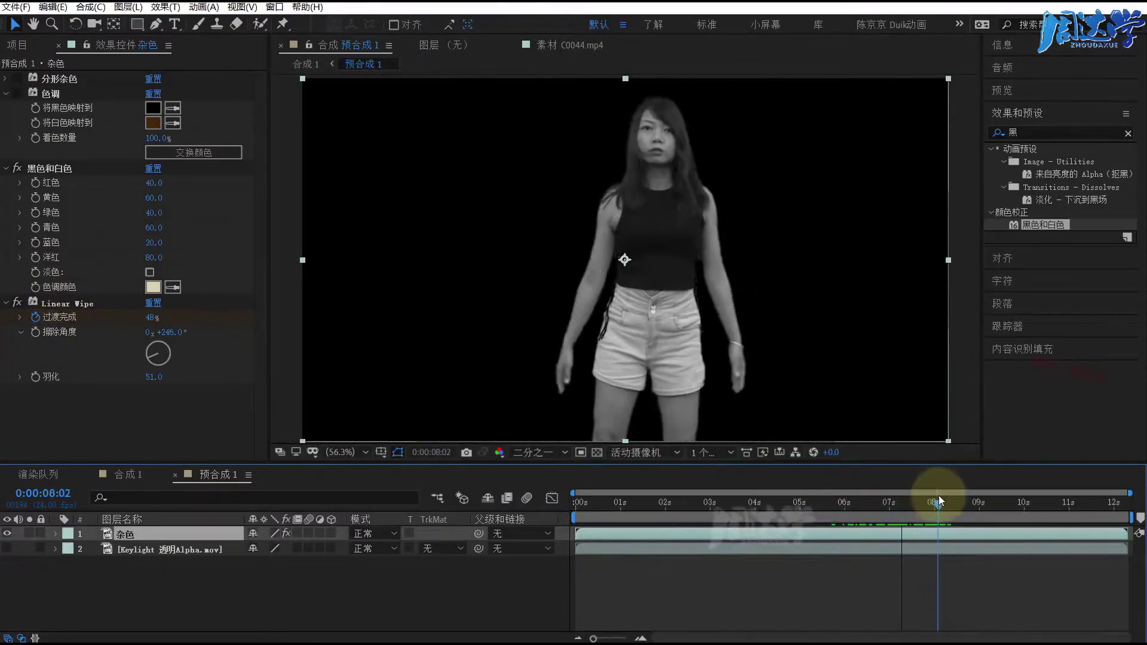
{"action": "left_click", "coordinate": [130, 549]}
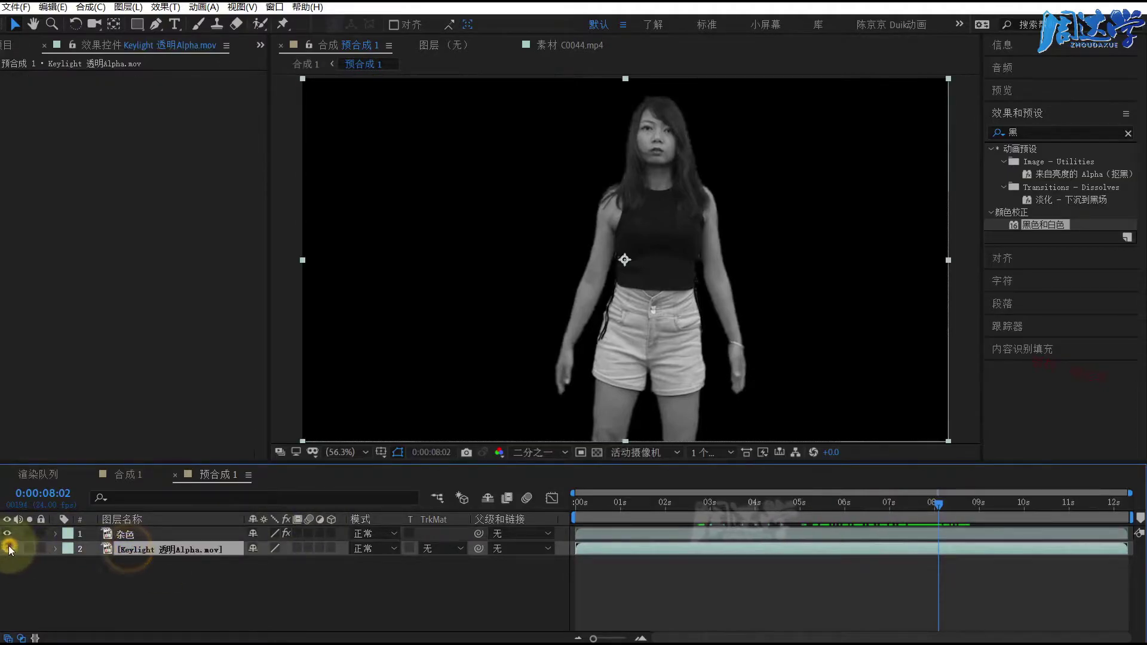
- Back in 合成 1, reveal and inspect the shatter keyframes at 7:01
{"action": "left_click", "coordinate": [120, 473]}
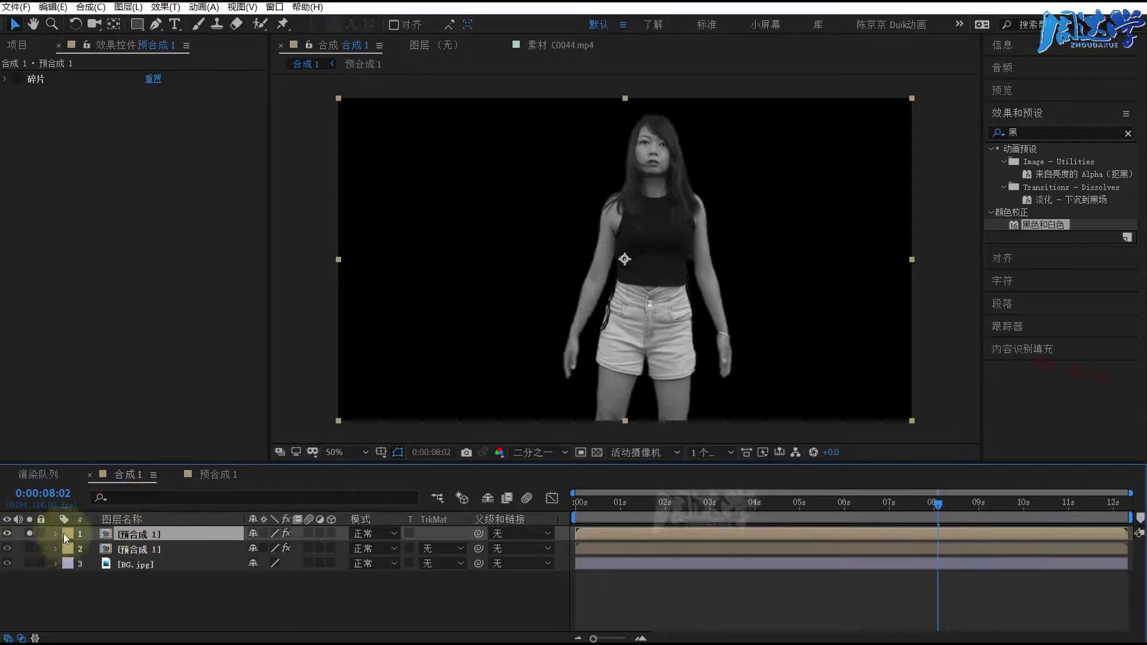
{"action": "left_click_drag", "start_coordinate": [901, 500], "coordinate": [903, 509]}
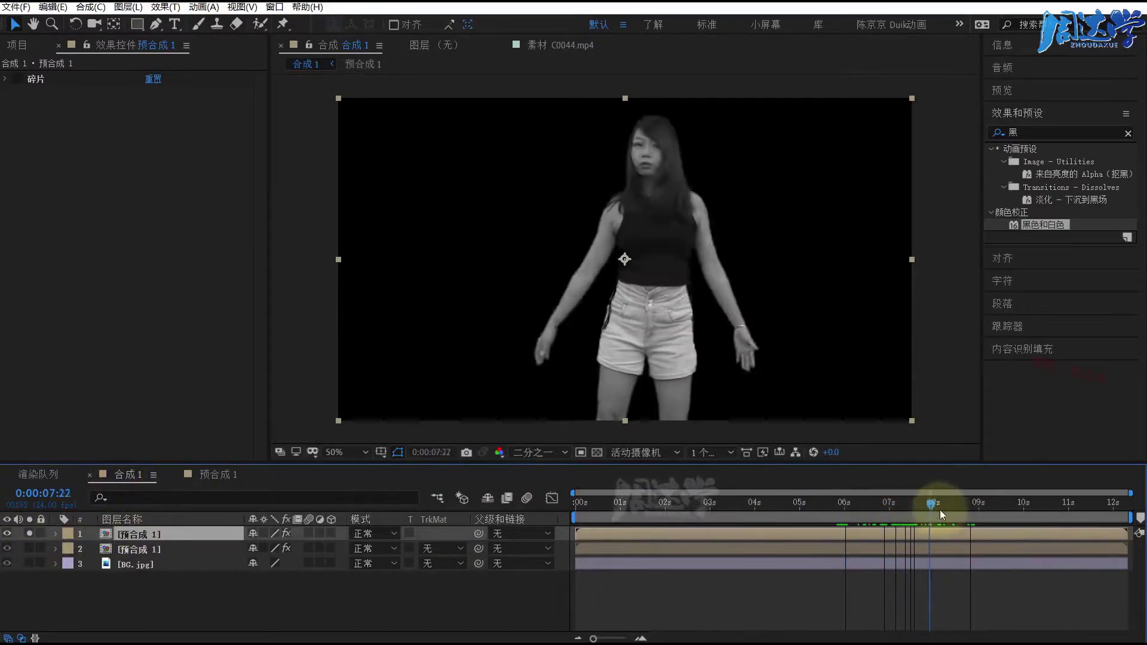
{"action": "left_click_drag", "start_coordinate": [902, 507], "coordinate": [899, 507]}
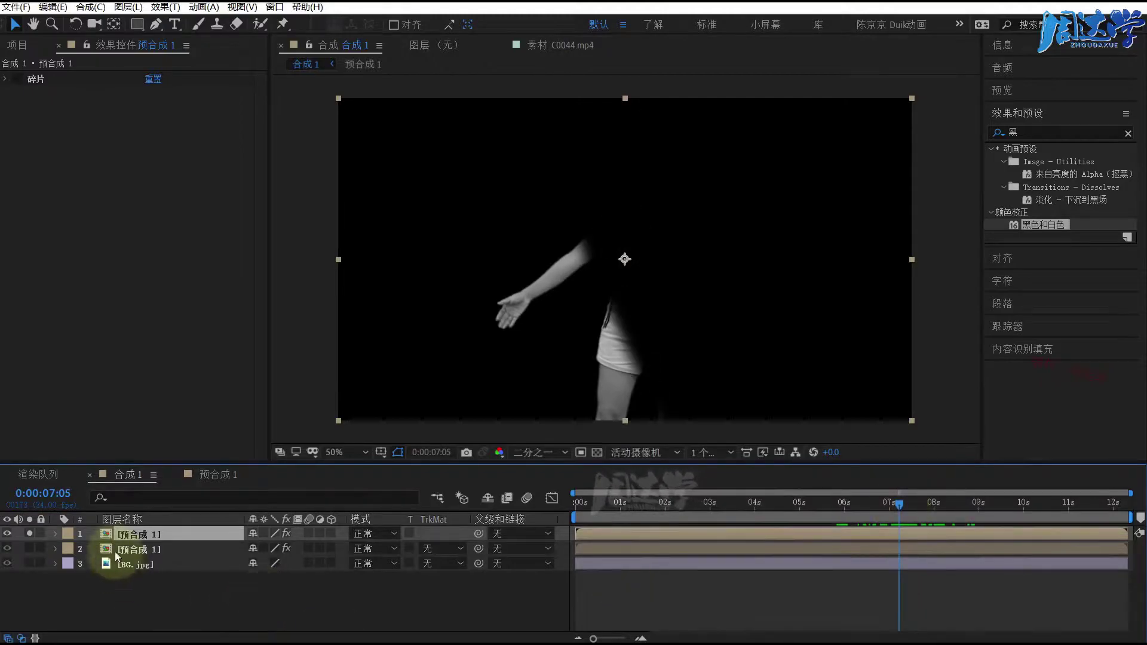
{"action": "key", "text": "u"}
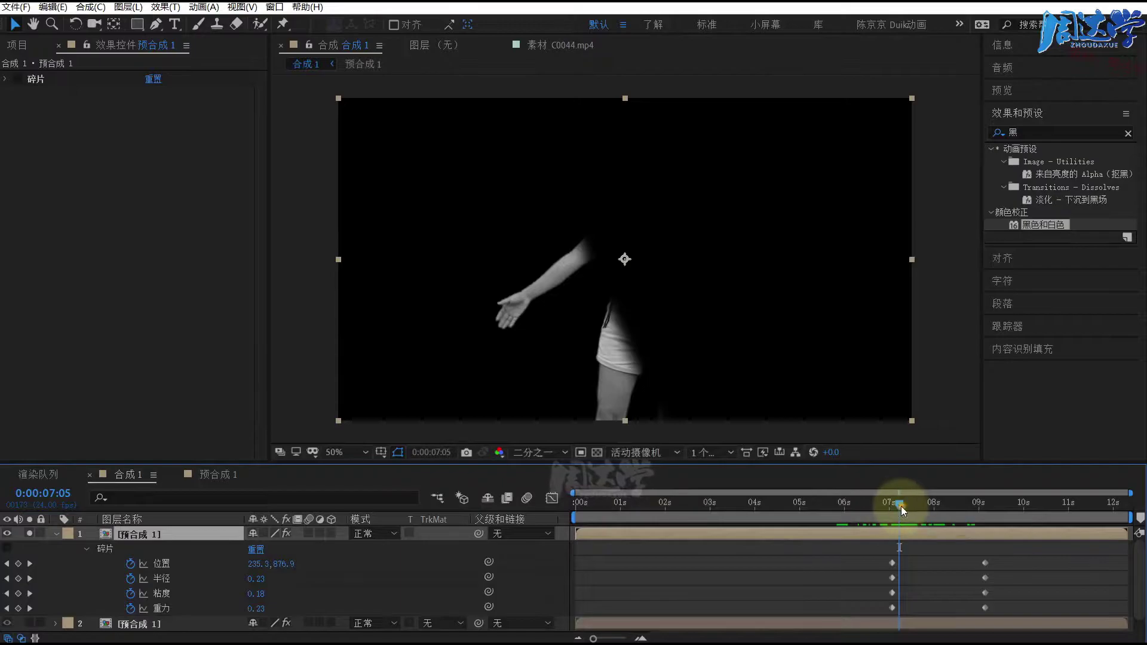
{"action": "left_click_drag", "start_coordinate": [901, 507], "coordinate": [897, 506]}
{"action": "left_click", "coordinate": [87, 548]}
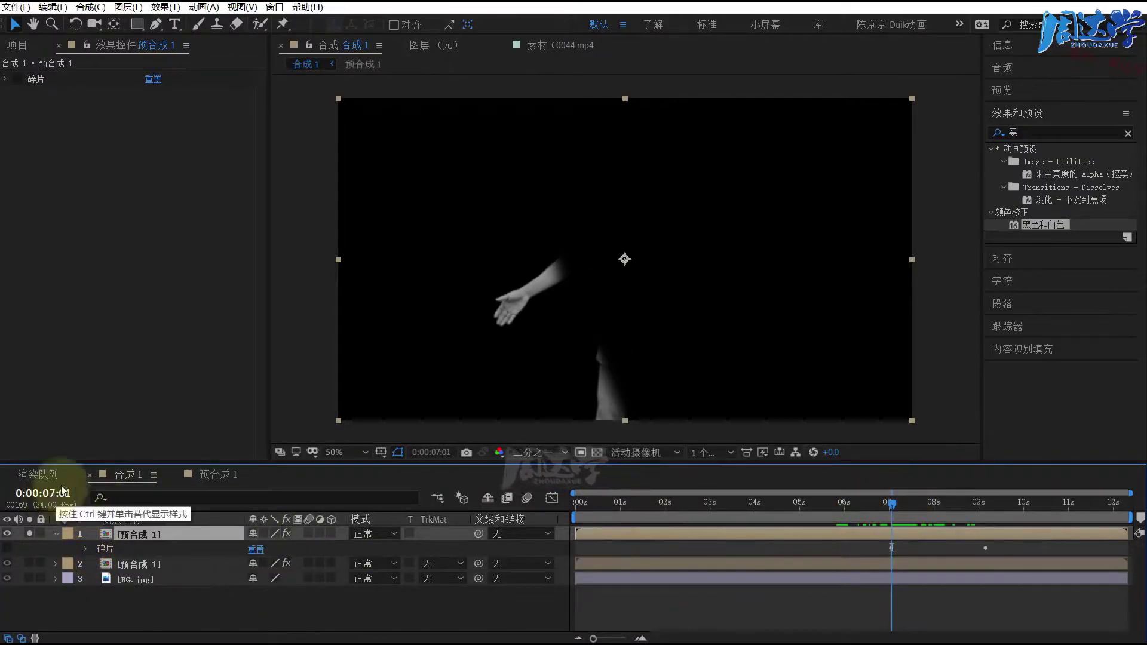
- Turn off solo on the top layer and play the shatter preview from 6:15
{"action": "left_click", "coordinate": [111, 607]}
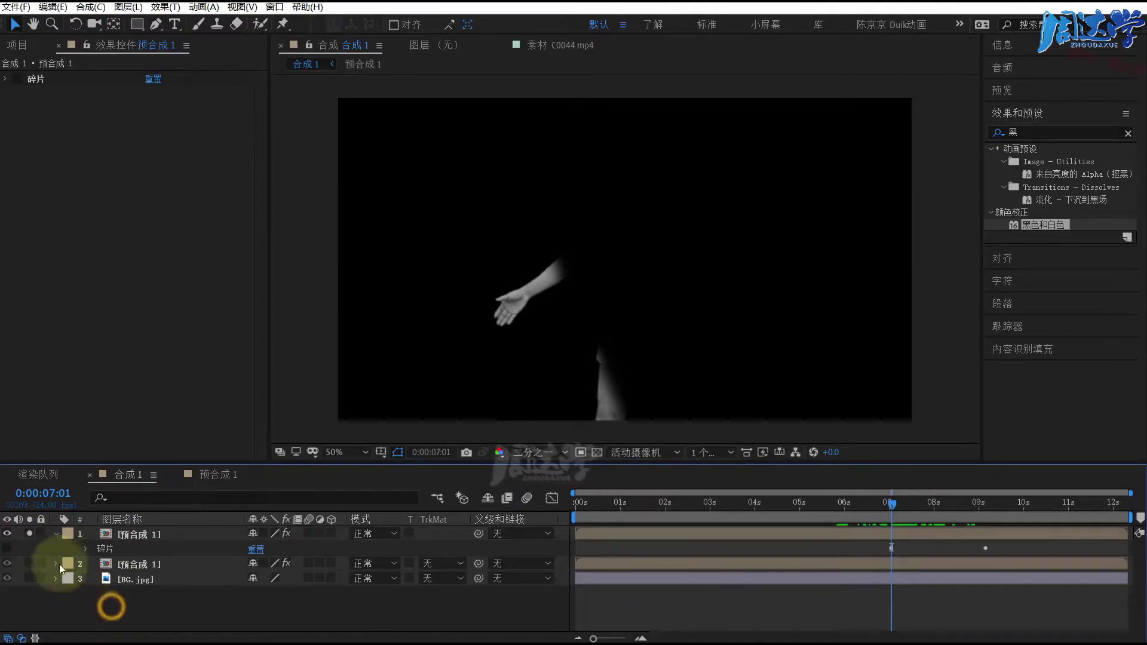
{"action": "left_click", "coordinate": [55, 533]}
{"action": "left_click", "coordinate": [30, 533]}
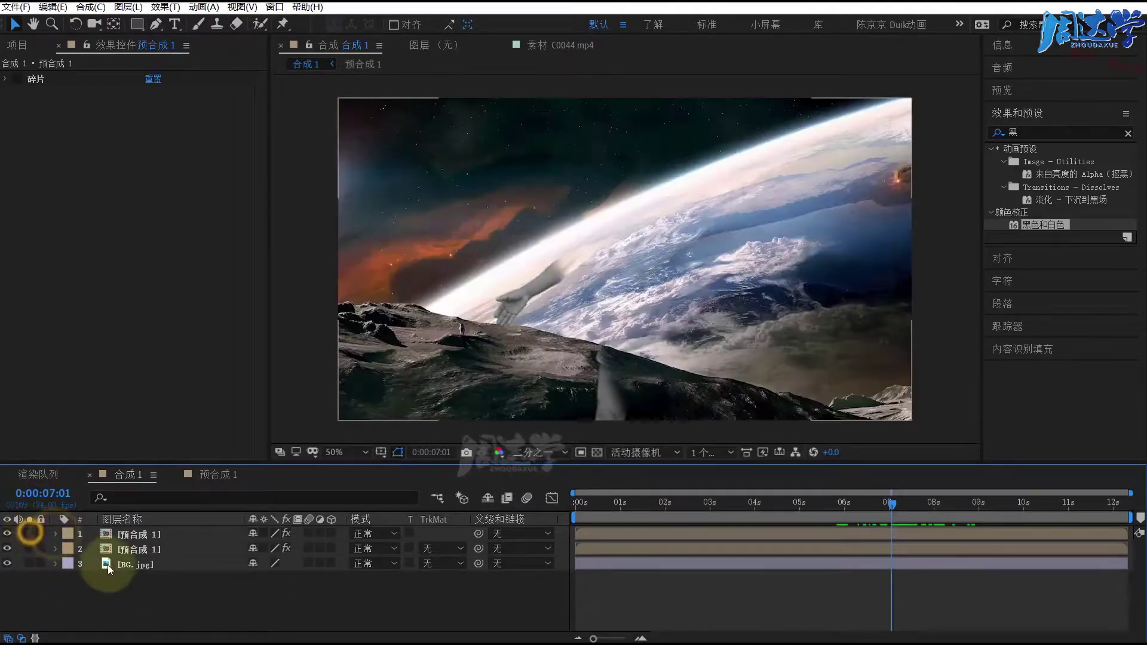
{"action": "left_click", "coordinate": [113, 589]}
{"action": "left_click", "coordinate": [122, 549]}
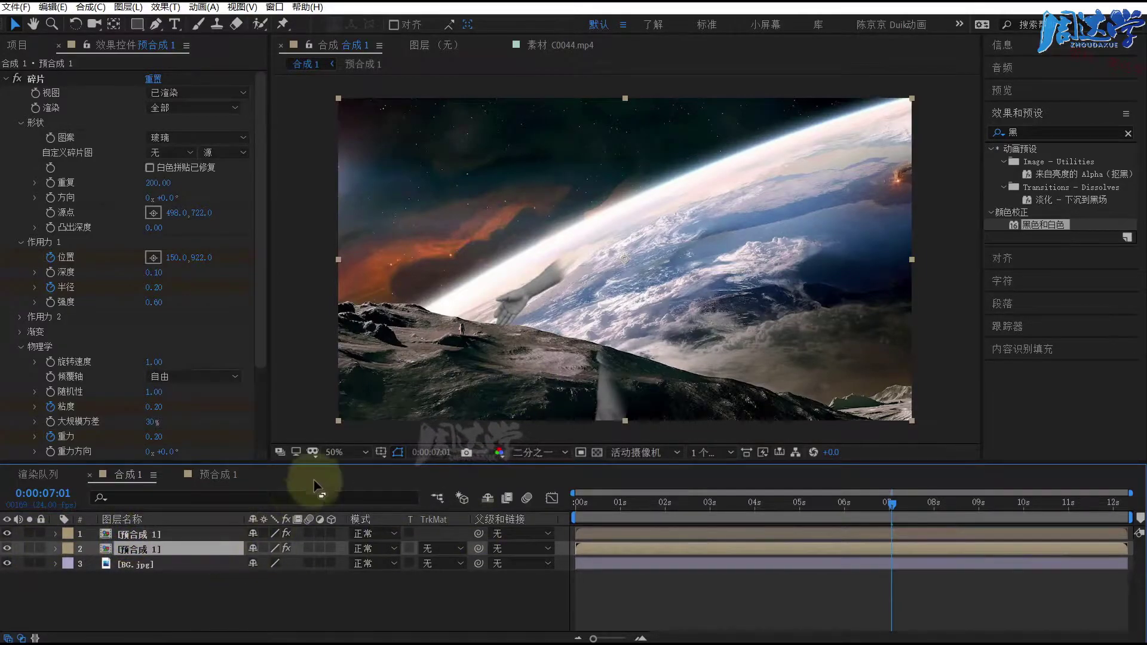
{"action": "left_click", "coordinate": [128, 535]}
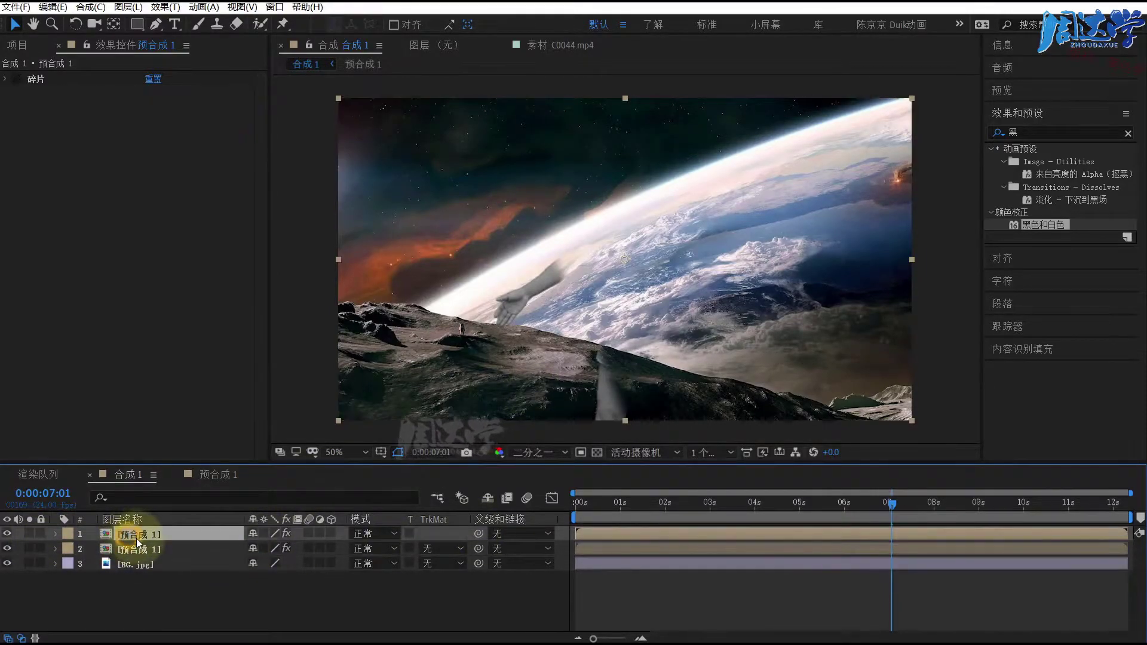
{"action": "left_click", "coordinate": [871, 507]}
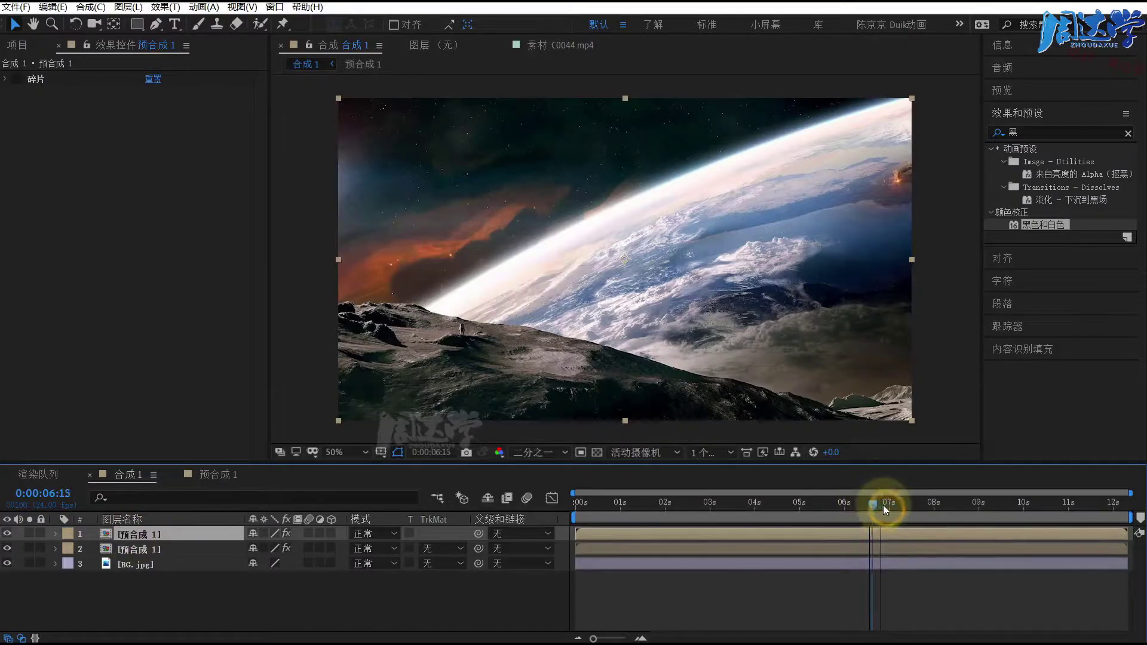
{"action": "key", "text": "space"}
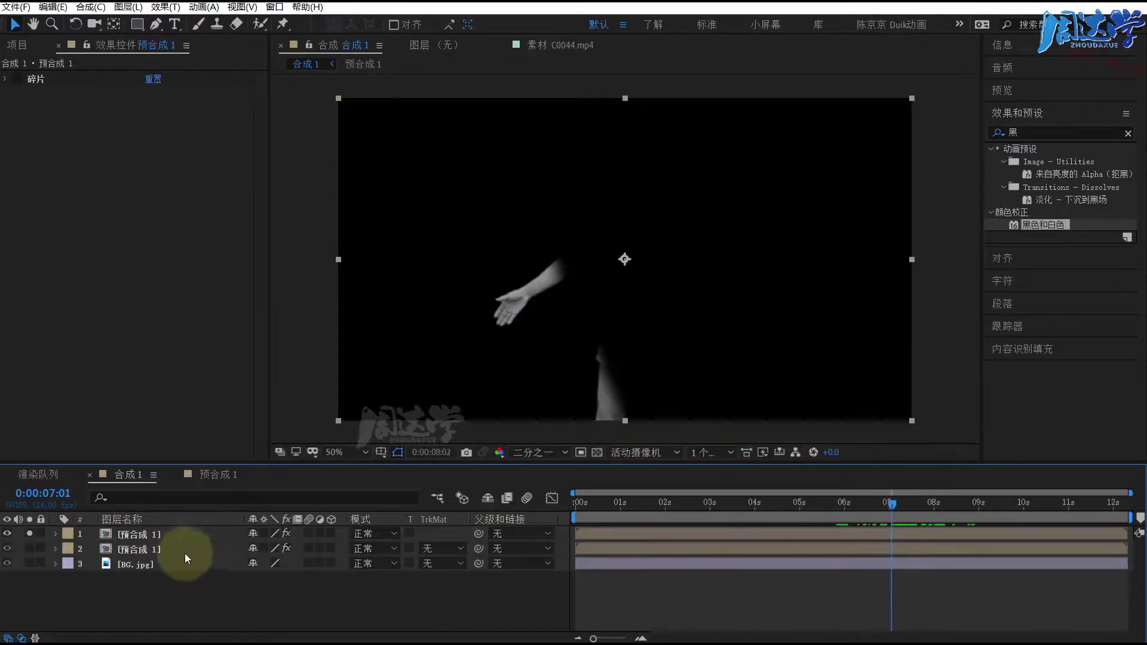
- Stop the preview, return to 合成 1 and bring up the Project panel's item list
{"action": "left_click", "coordinate": [150, 549]}
{"action": "double_click", "coordinate": [148, 546]}
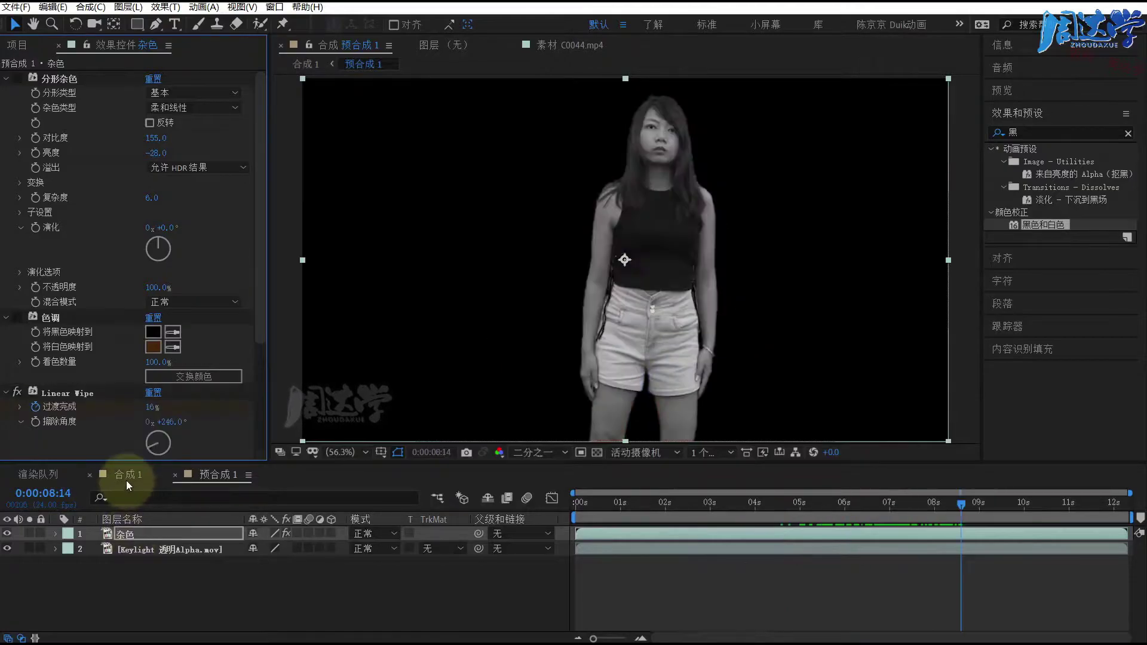
{"action": "key", "text": "space"}
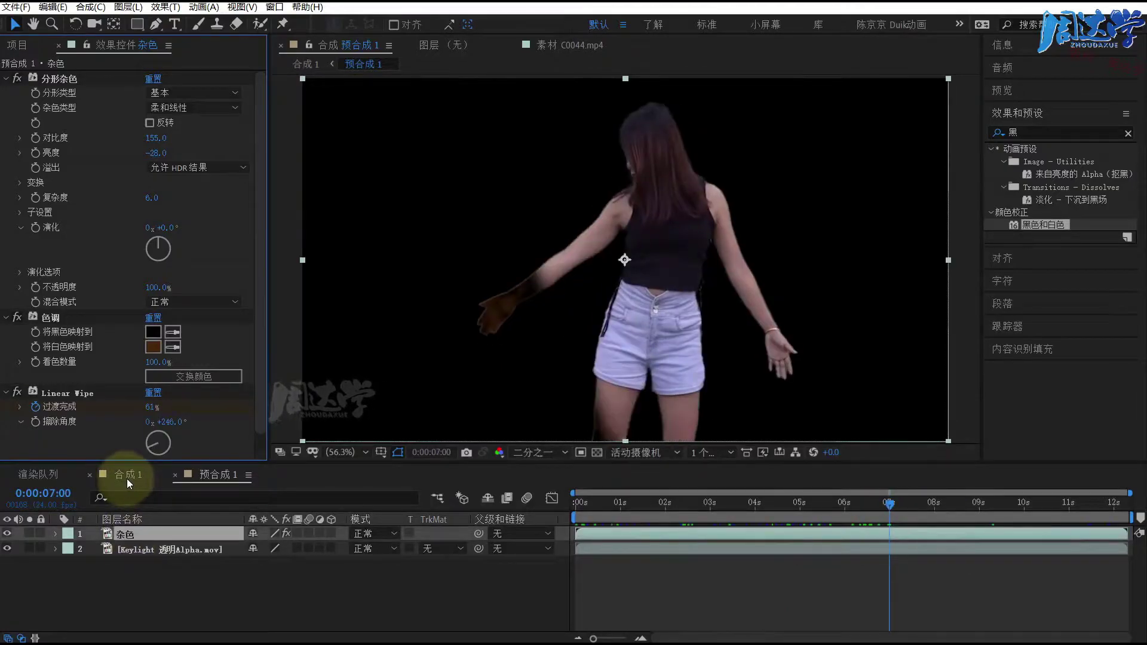
{"action": "left_click", "coordinate": [126, 474]}
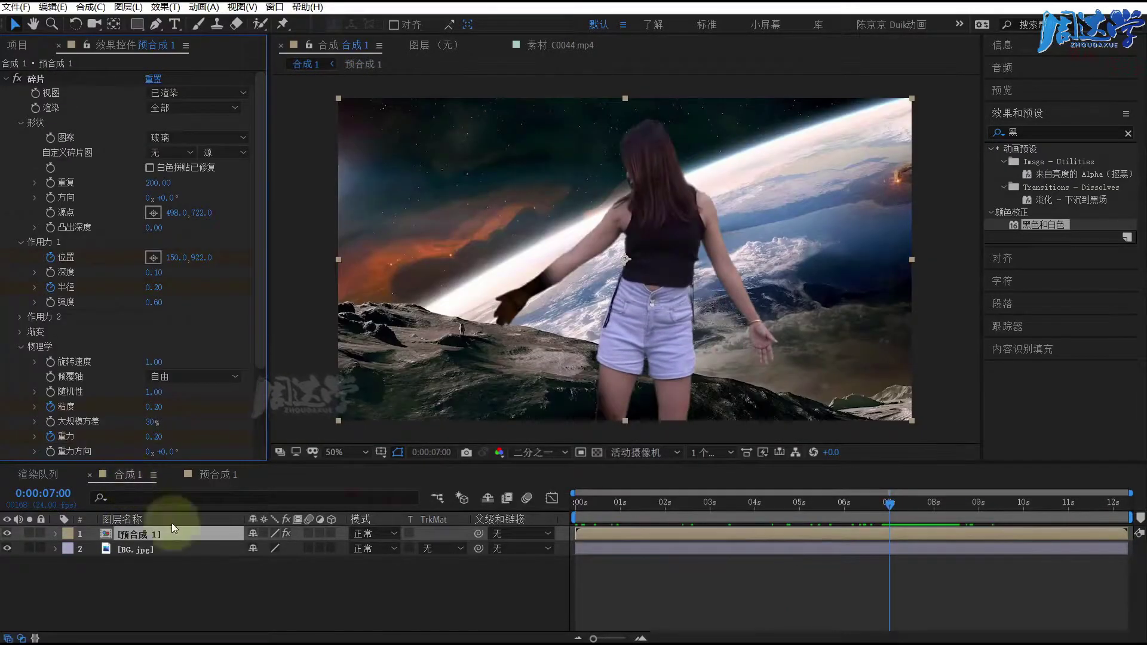
{"action": "left_click", "coordinate": [175, 474]}
- Duplicate 预合成 1 as 预合成 2, place it on top in 合成 1, and open it
{"action": "left_click", "coordinate": [35, 225]}
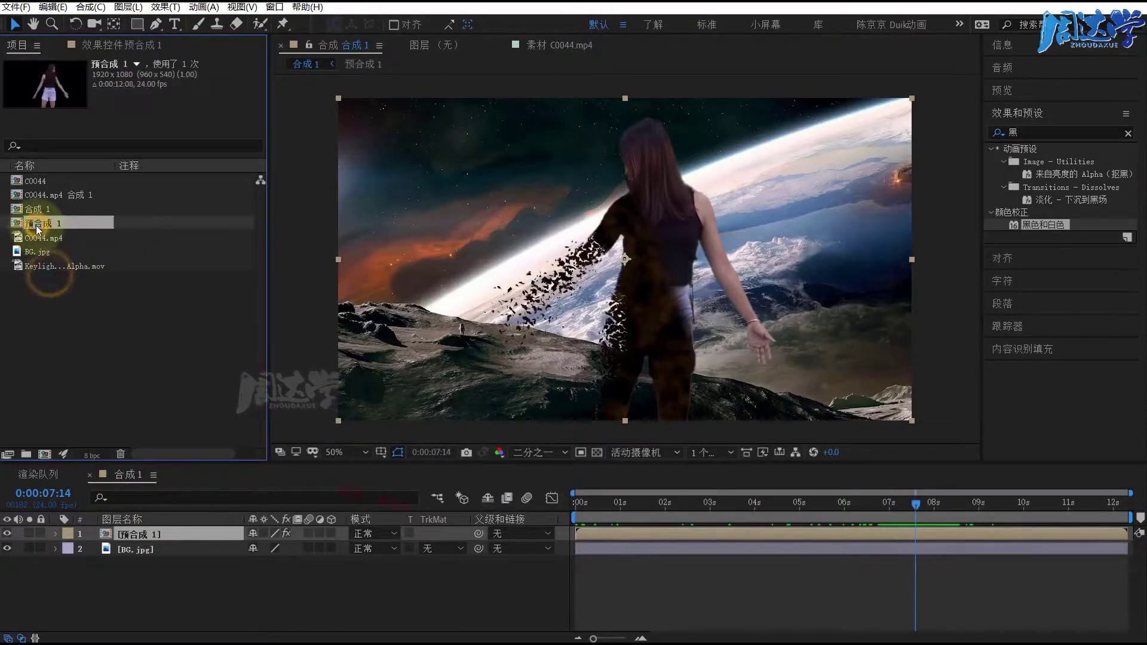
{"action": "key", "text": "ctrl+d"}
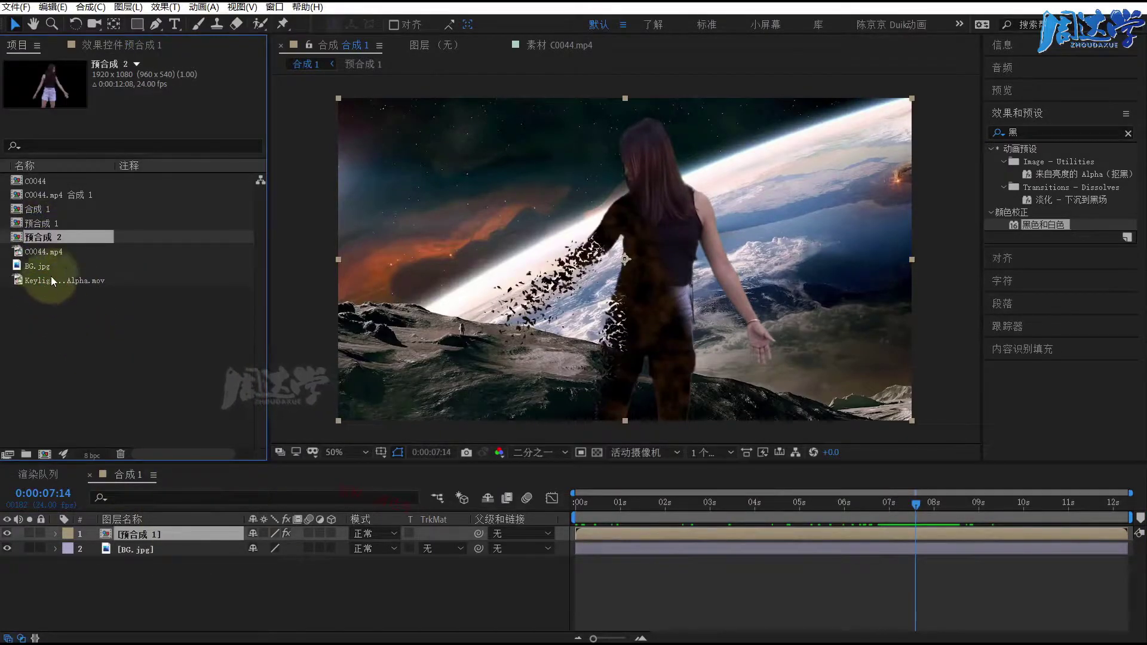
{"action": "left_click_drag", "start_coordinate": [27, 237], "coordinate": [143, 541]}
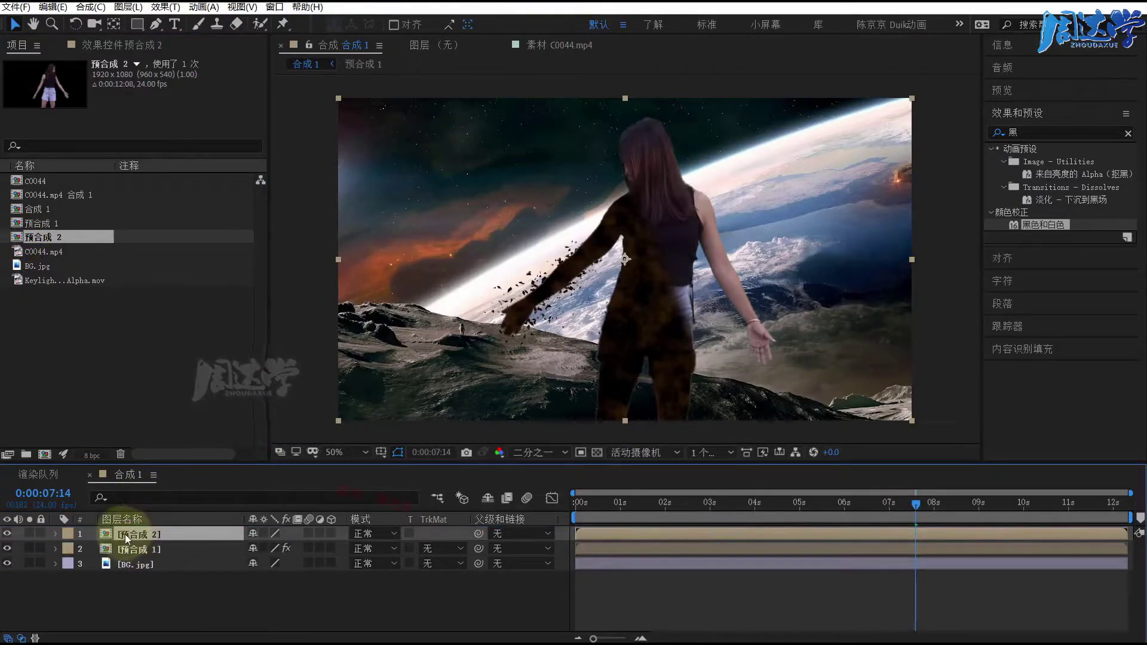
{"action": "double_click", "coordinate": [133, 533]}
- In 预合成 2, hide the Keylight layer and switch off the 杂色 layer's fractal noise and tint
{"action": "left_click", "coordinate": [131, 537]}
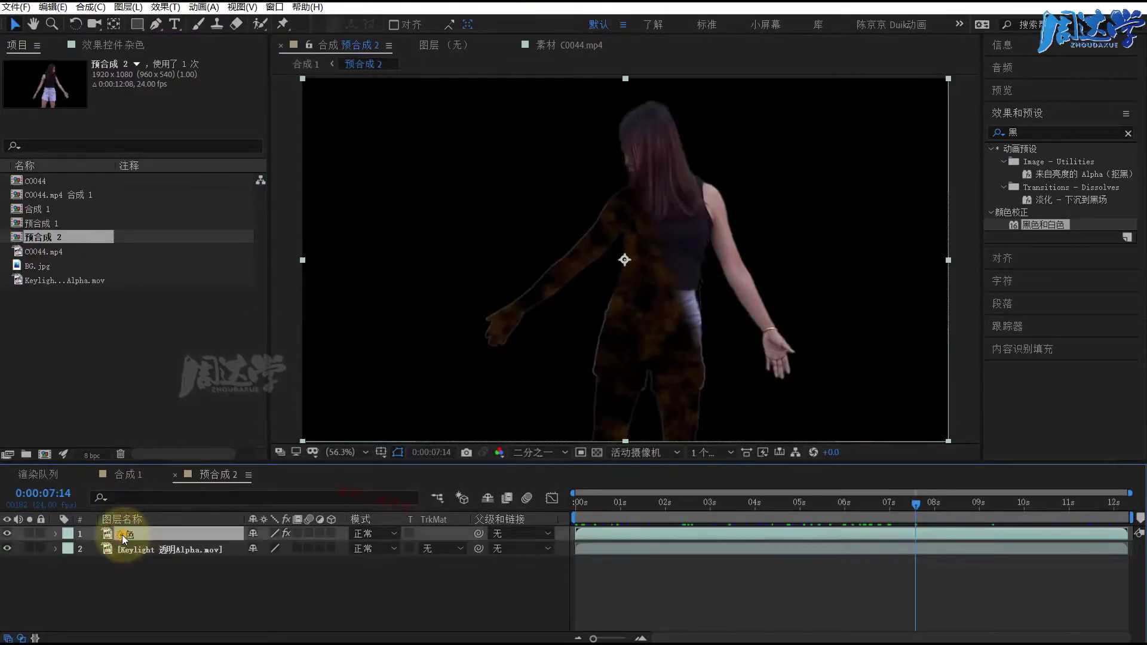
{"action": "left_click", "coordinate": [128, 553]}
{"action": "left_click", "coordinate": [6, 548]}
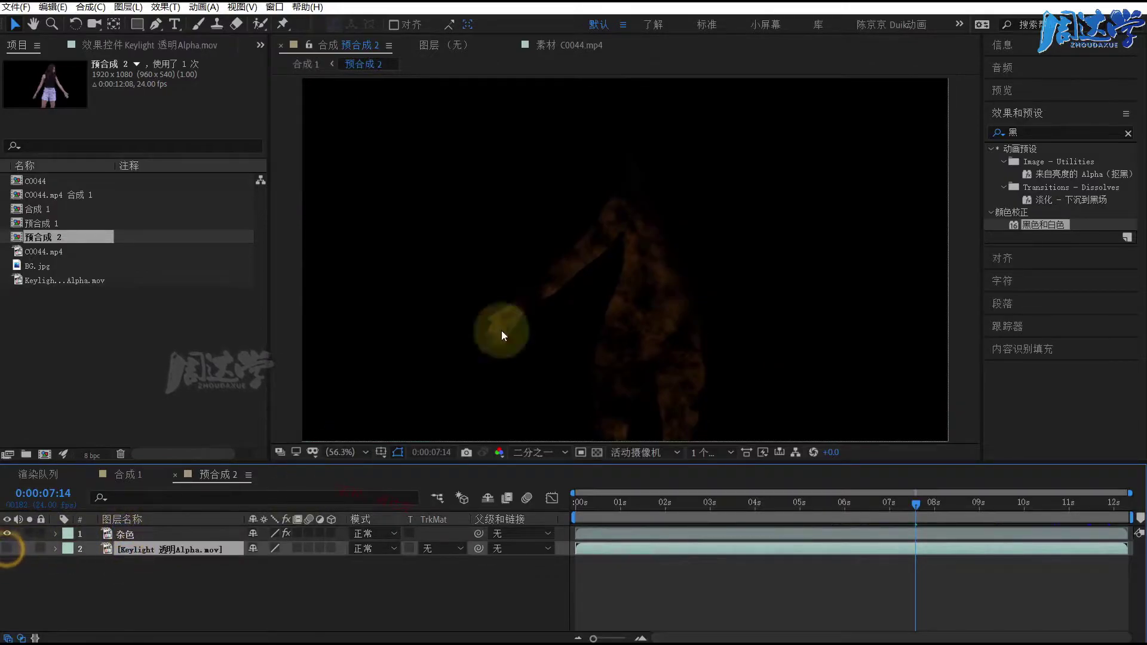
{"action": "left_click", "coordinate": [116, 532]}
{"action": "left_click", "coordinate": [78, 45]}
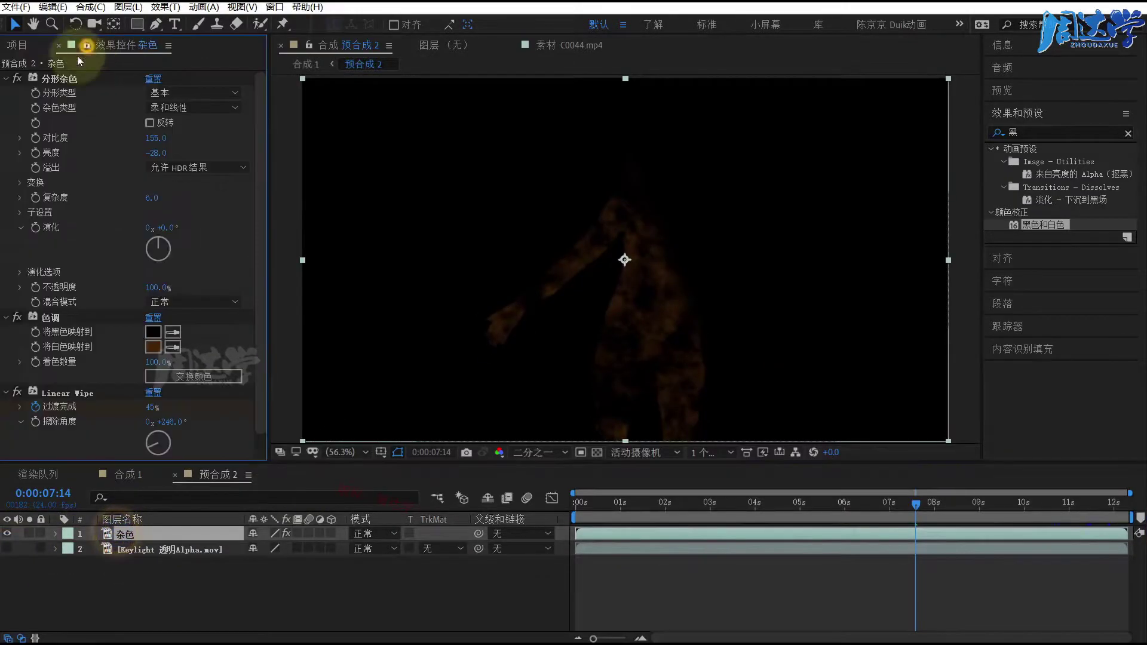
{"action": "left_click", "coordinate": [17, 78]}
{"action": "left_click", "coordinate": [7, 78]}
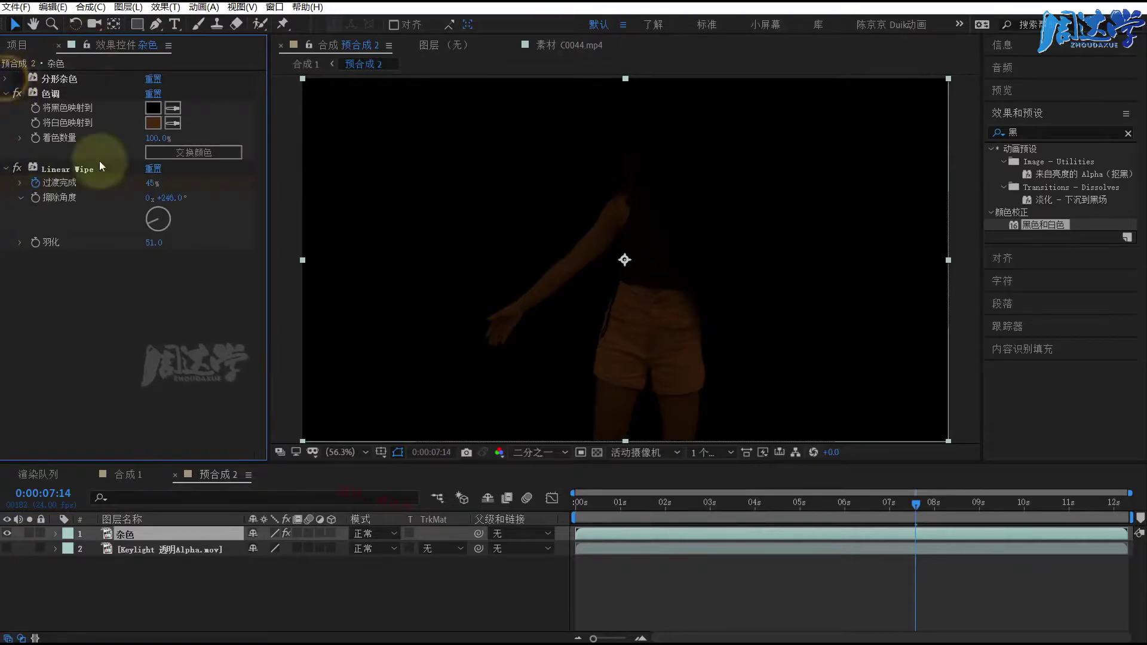
{"action": "left_click", "coordinate": [17, 93]}
- Apply 黑色和白色 to the 杂色 layer and check the grayscale figure
{"action": "left_click_drag", "start_coordinate": [1042, 225], "coordinate": [91, 344]}
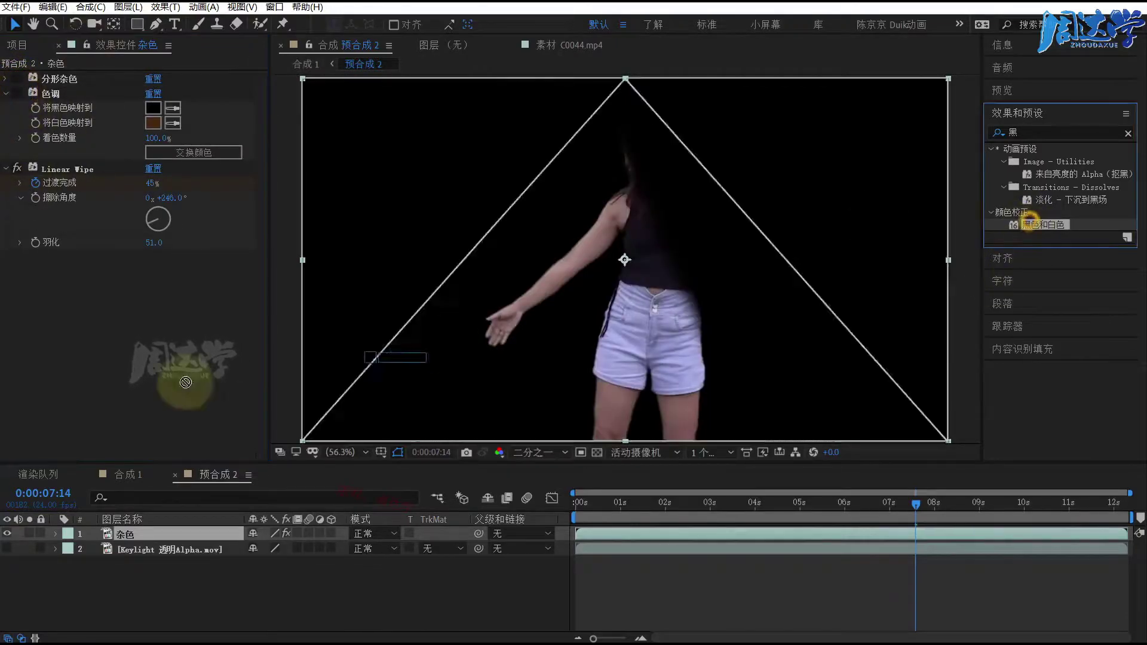
{"action": "mouse_move", "coordinate": [914, 504]}
{"action": "left_mouse_down"}
{"action": "mouse_move", "coordinate": [938, 502]}
{"action": "mouse_move", "coordinate": [882, 504]}
{"action": "left_mouse_up"}
{"action": "left_click", "coordinate": [126, 473]}
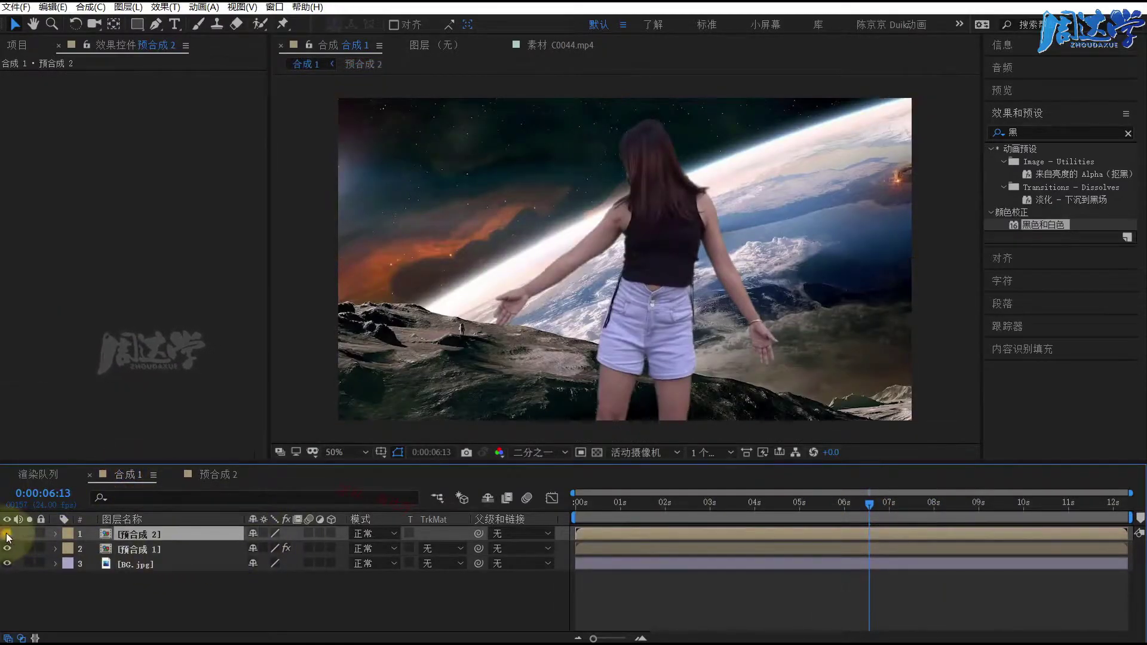
- Make 预合成 2 visible and compare it soloed against the full composite near 7 seconds
{"action": "left_click_drag", "start_coordinate": [844, 504], "coordinate": [915, 507]}
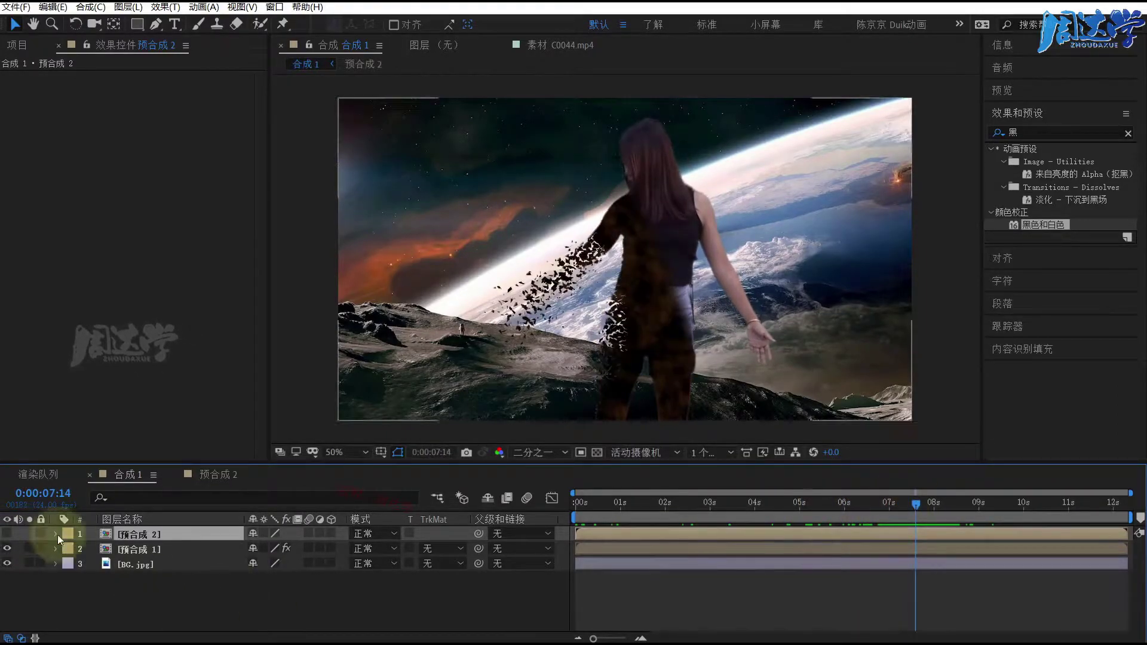
{"action": "left_click", "coordinate": [7, 534]}
{"action": "left_click", "coordinate": [29, 533]}
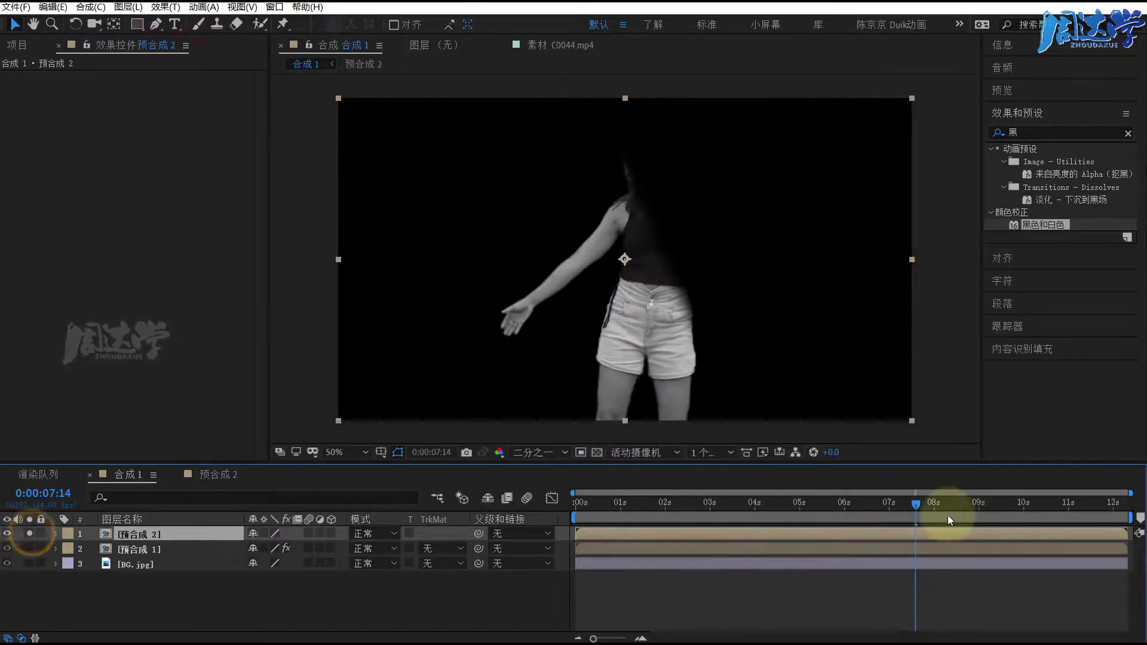
{"action": "left_click_drag", "start_coordinate": [947, 508], "coordinate": [909, 508]}
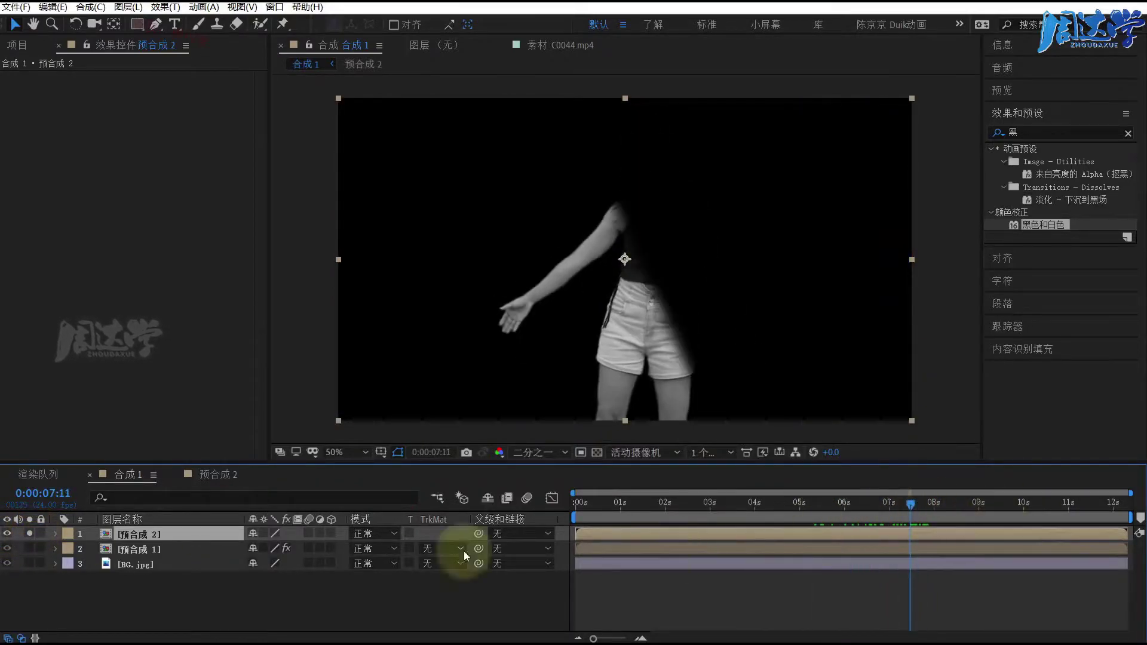
{"action": "left_click", "coordinate": [31, 533]}
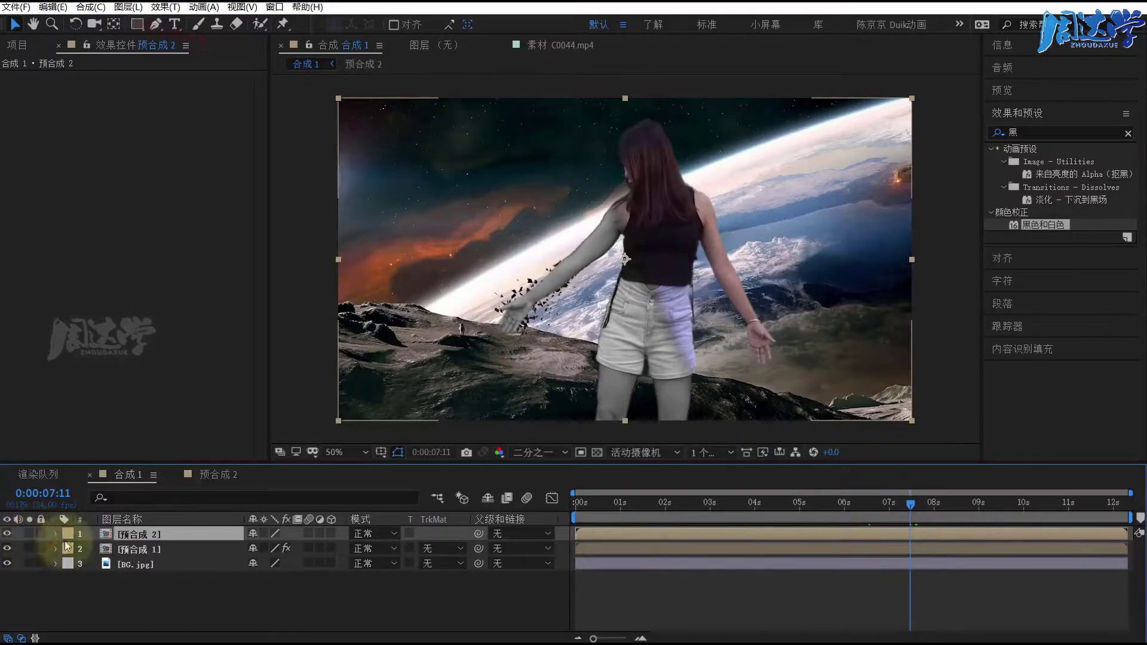
- Solo 预合成 2 again, play the preview from about 6 seconds, then open it
{"action": "mouse_move", "coordinate": [902, 504]}
{"action": "left_mouse_down"}
{"action": "mouse_move", "coordinate": [865, 507]}
{"action": "mouse_move", "coordinate": [922, 503]}
{"action": "mouse_move", "coordinate": [903, 503]}
{"action": "left_mouse_up"}
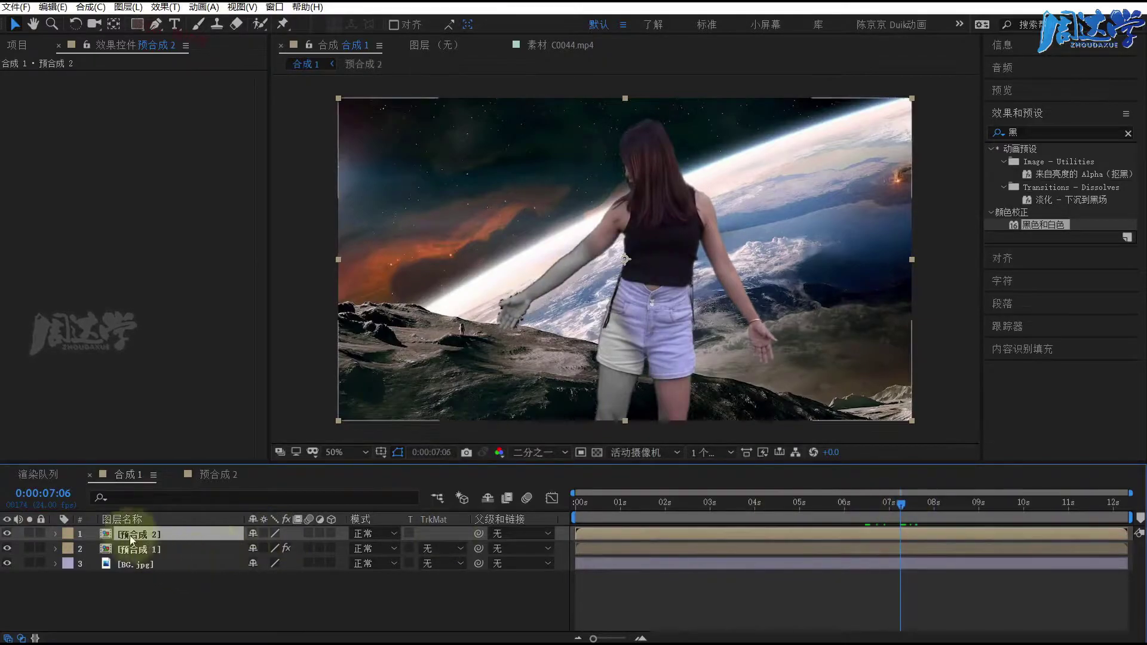
{"action": "left_click", "coordinate": [30, 533]}
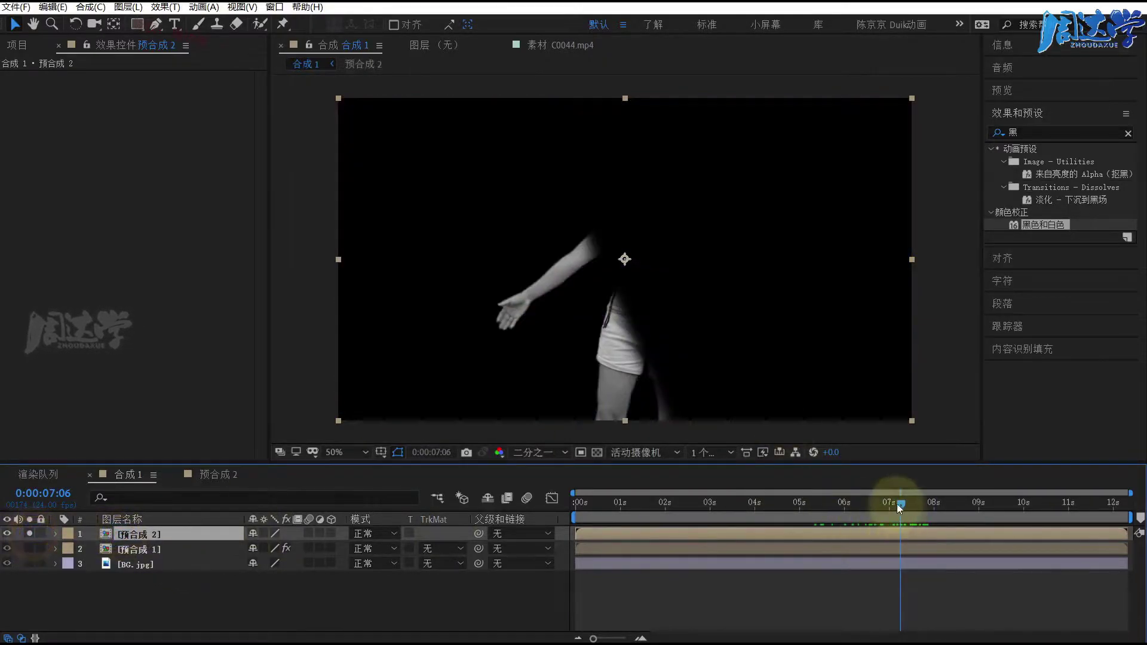
{"action": "mouse_move", "coordinate": [896, 503]}
{"action": "left_mouse_down"}
{"action": "mouse_move", "coordinate": [861, 503]}
{"action": "mouse_move", "coordinate": [908, 504]}
{"action": "left_mouse_up"}
{"action": "key", "text": "space"}
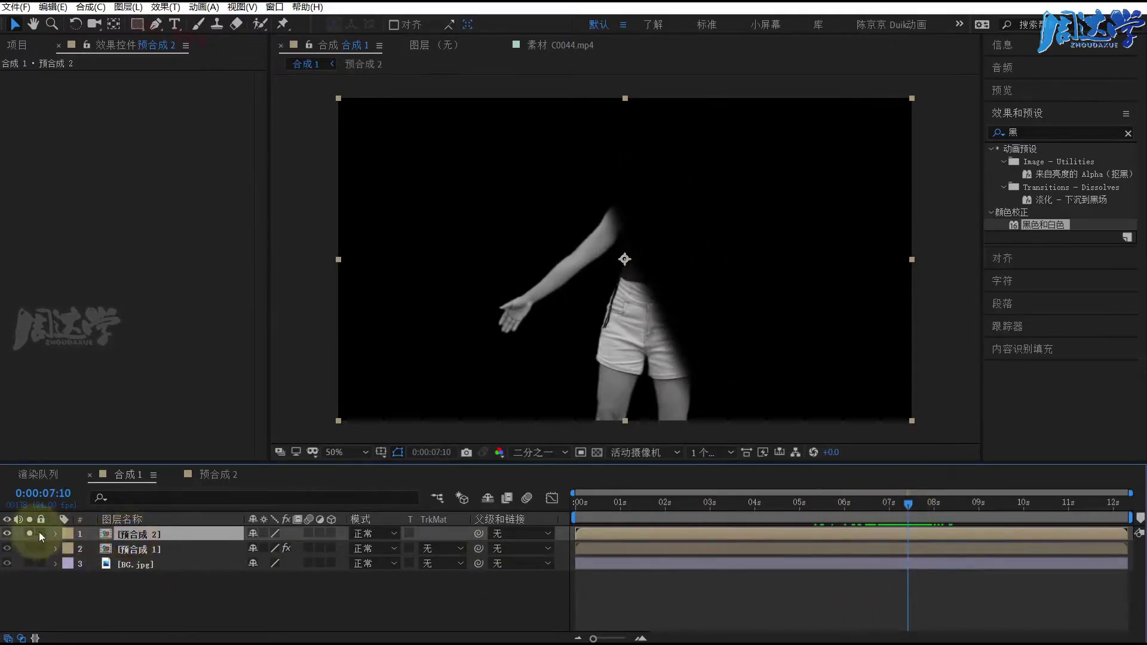
{"action": "double_click", "coordinate": [141, 535]}
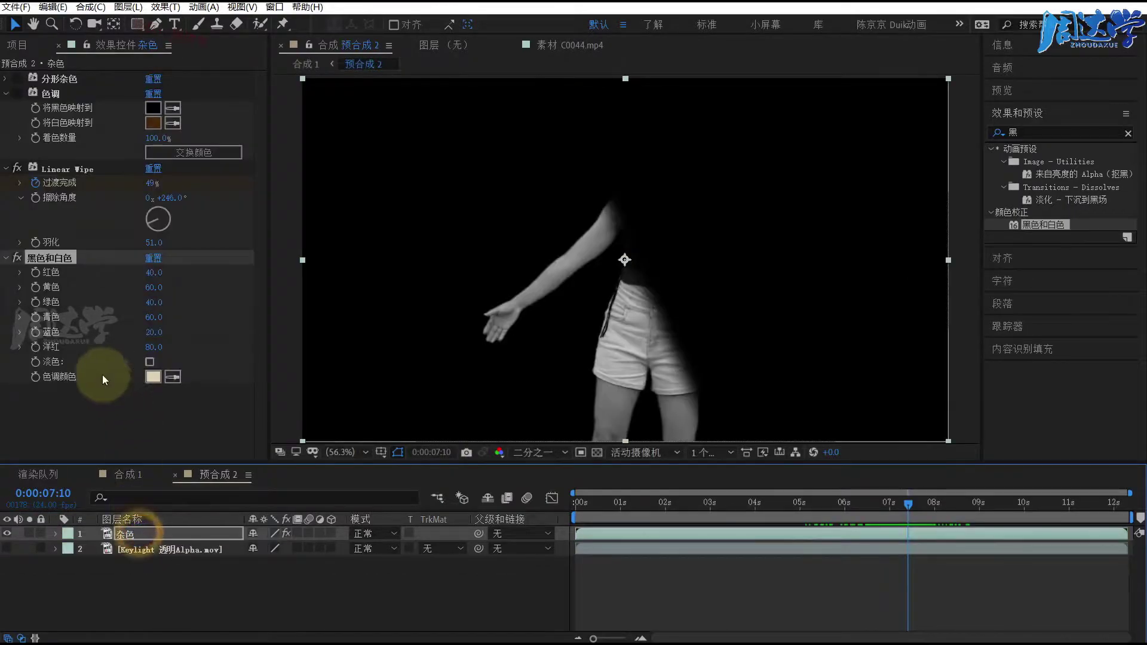
- Back in 合成 1, unsolo layers, make 预合成 2 a 3D layer and hide it
{"action": "left_click", "coordinate": [53, 172]}
{"action": "left_click_drag", "start_coordinate": [914, 507], "coordinate": [905, 505]}
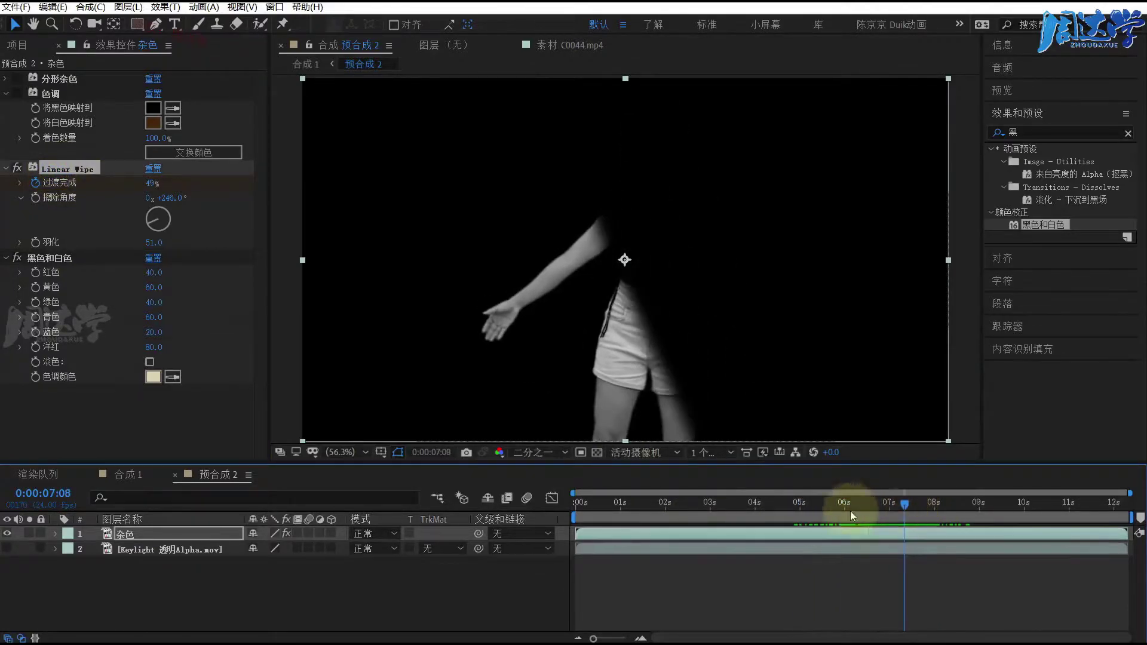
{"action": "left_click", "coordinate": [115, 471]}
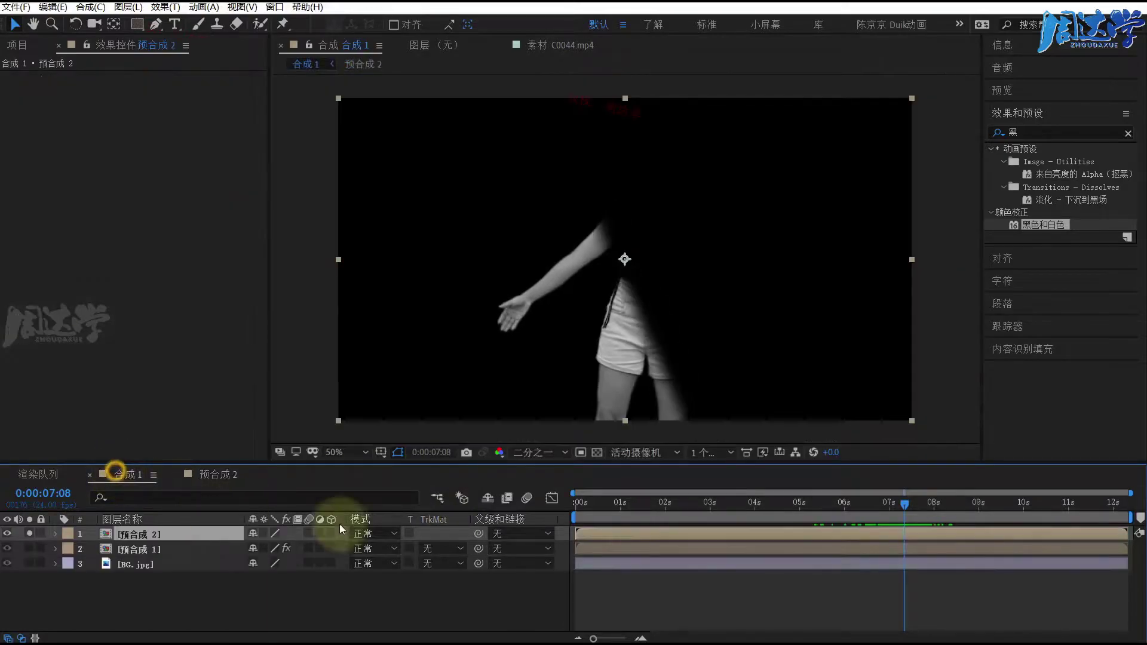
{"action": "left_click", "coordinate": [30, 532]}
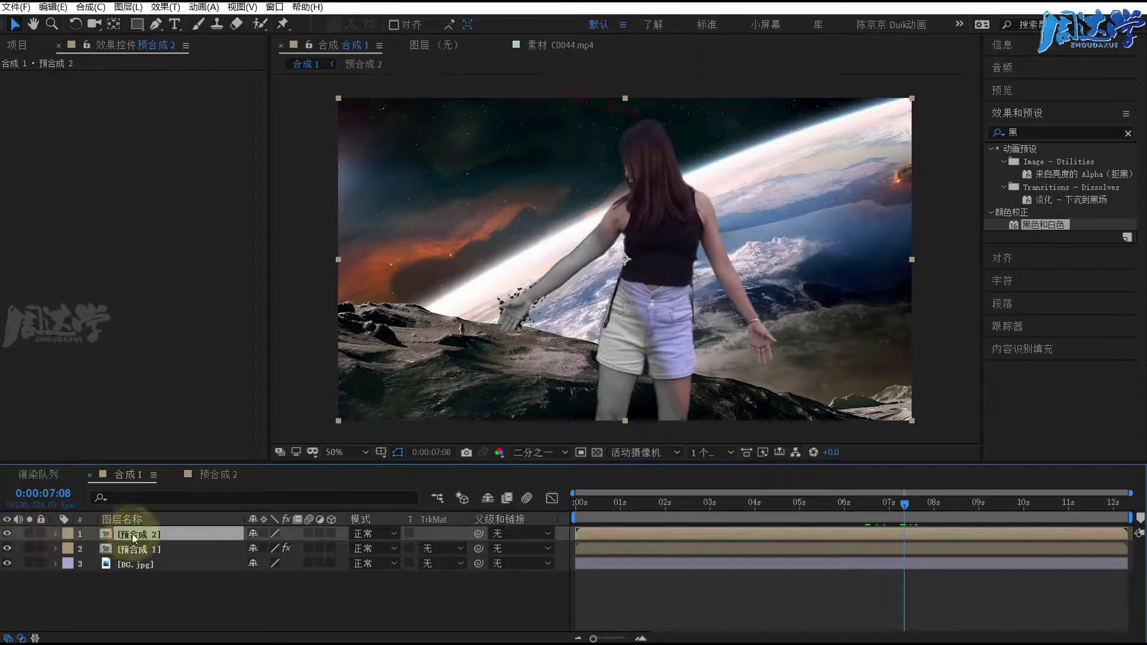
{"action": "left_click", "coordinate": [332, 532]}
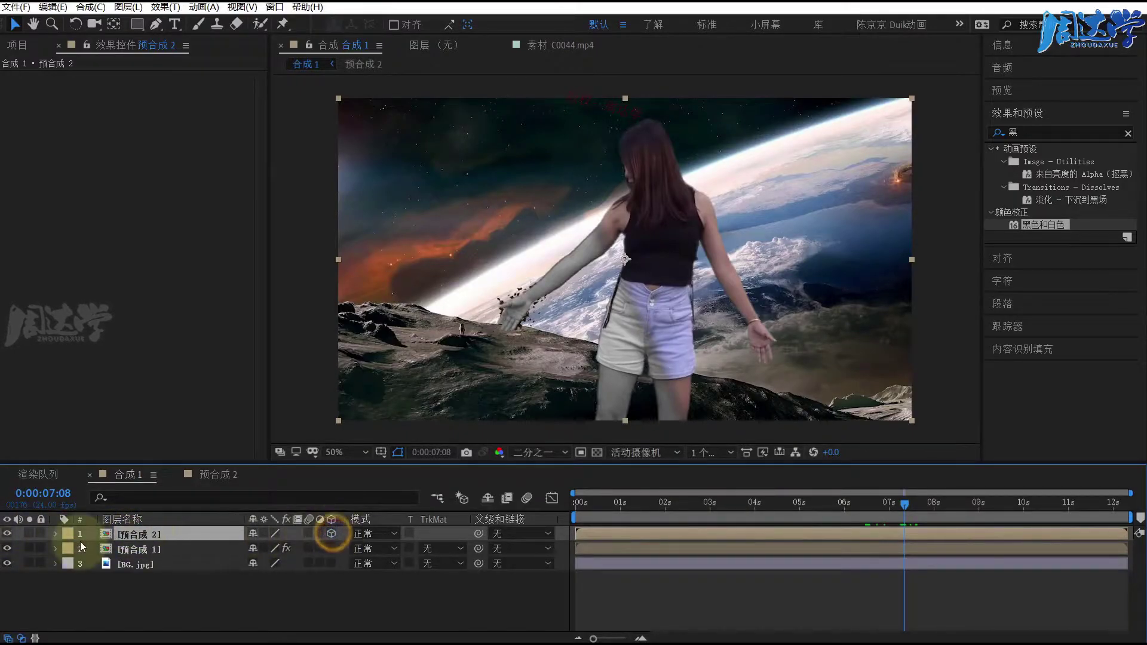
{"action": "left_click", "coordinate": [8, 533]}
- Create a new black solid layer named P in 合成 1
{"action": "right_click", "coordinate": [160, 595]}
{"action": "mouse_move", "coordinate": [191, 603]}
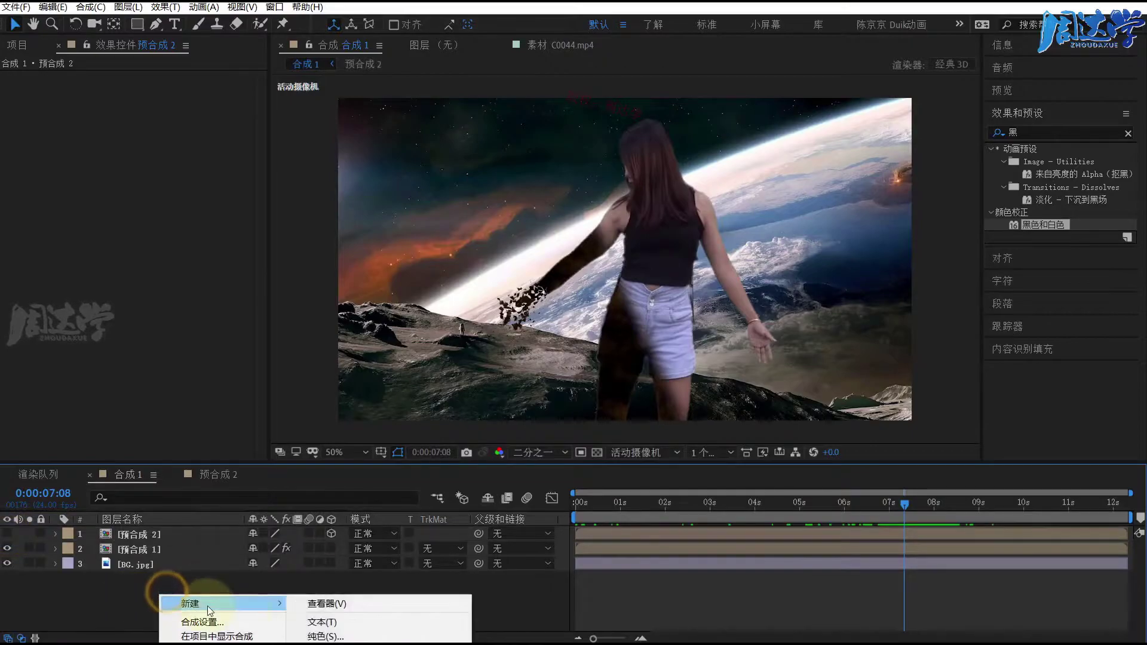
{"action": "left_click", "coordinate": [329, 637]}
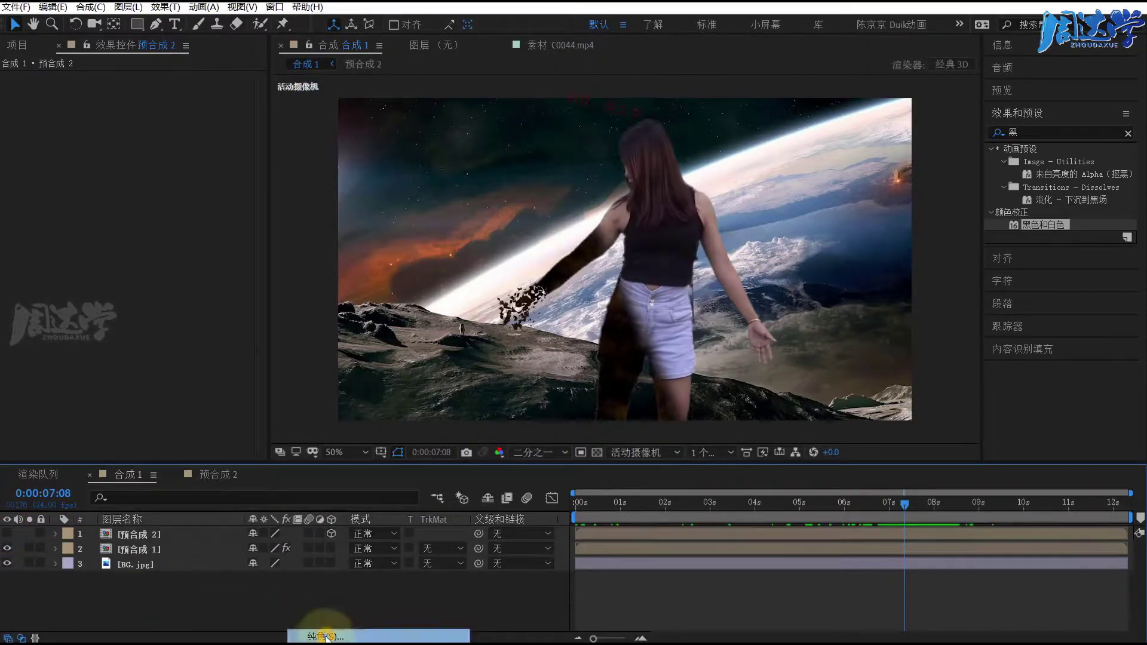
{"action": "type", "text": "P"}
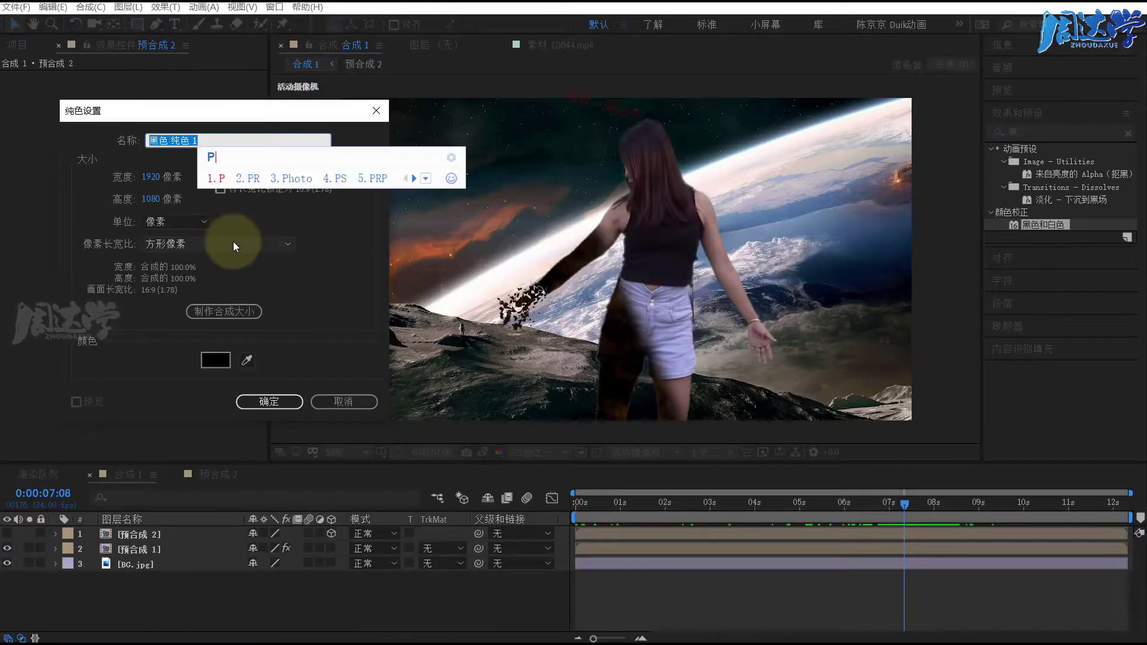
{"action": "key", "text": "Return"}
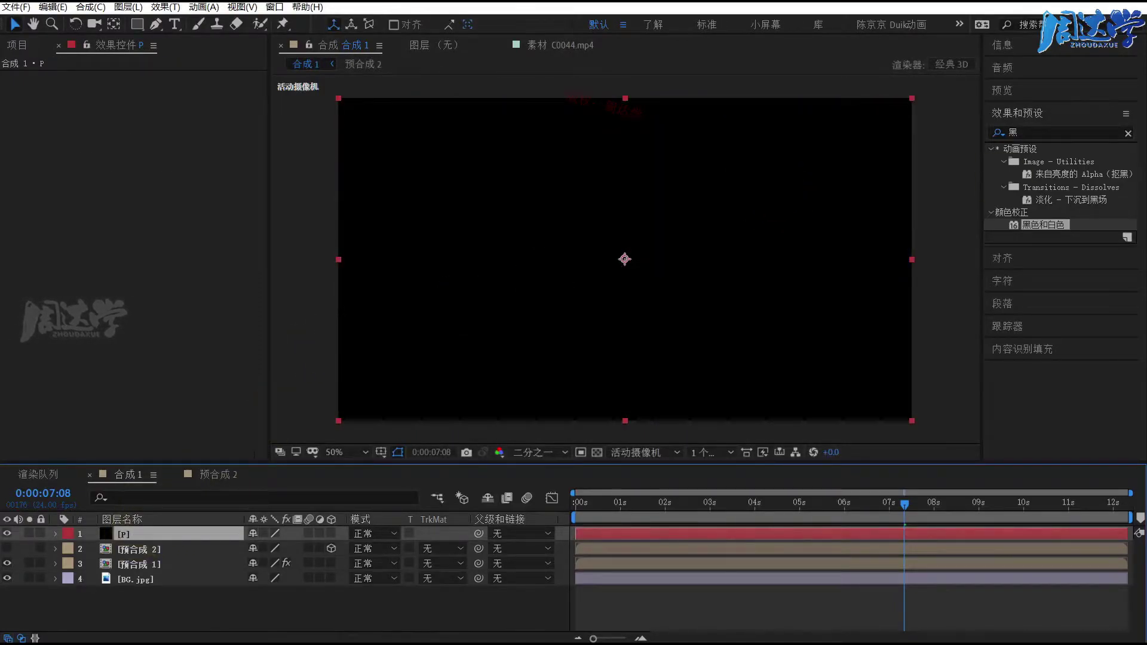
- Apply RG Trapcode Particular to the P solid
{"action": "left_click", "coordinate": [163, 7]}
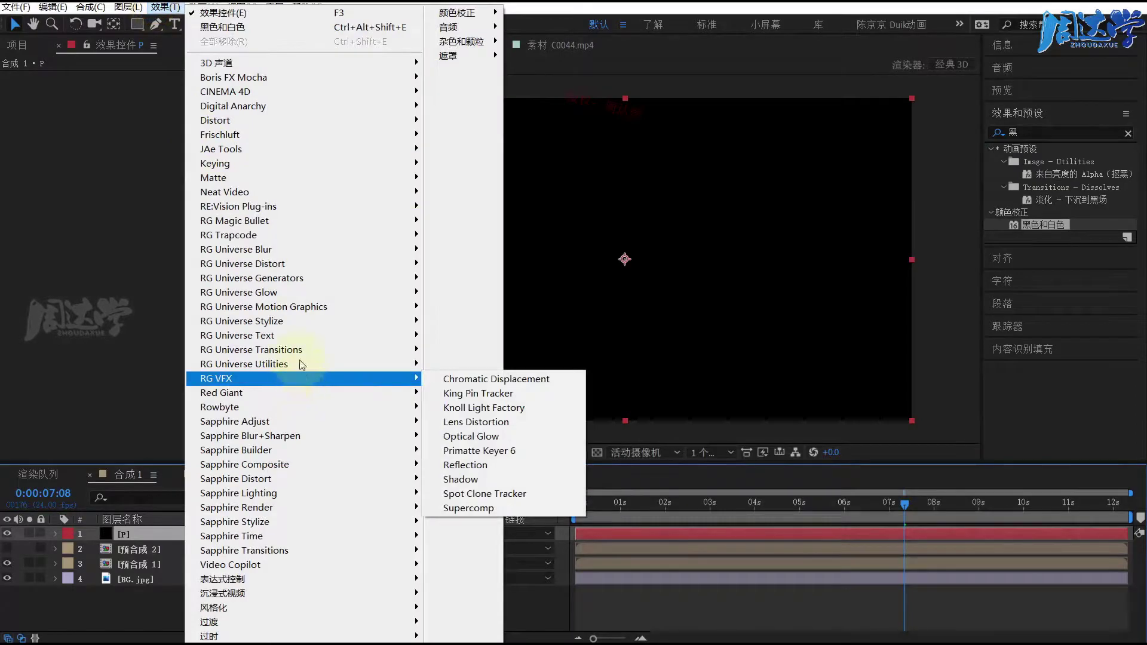
{"action": "left_click", "coordinate": [289, 336]}
{"action": "mouse_move", "coordinate": [280, 309]}
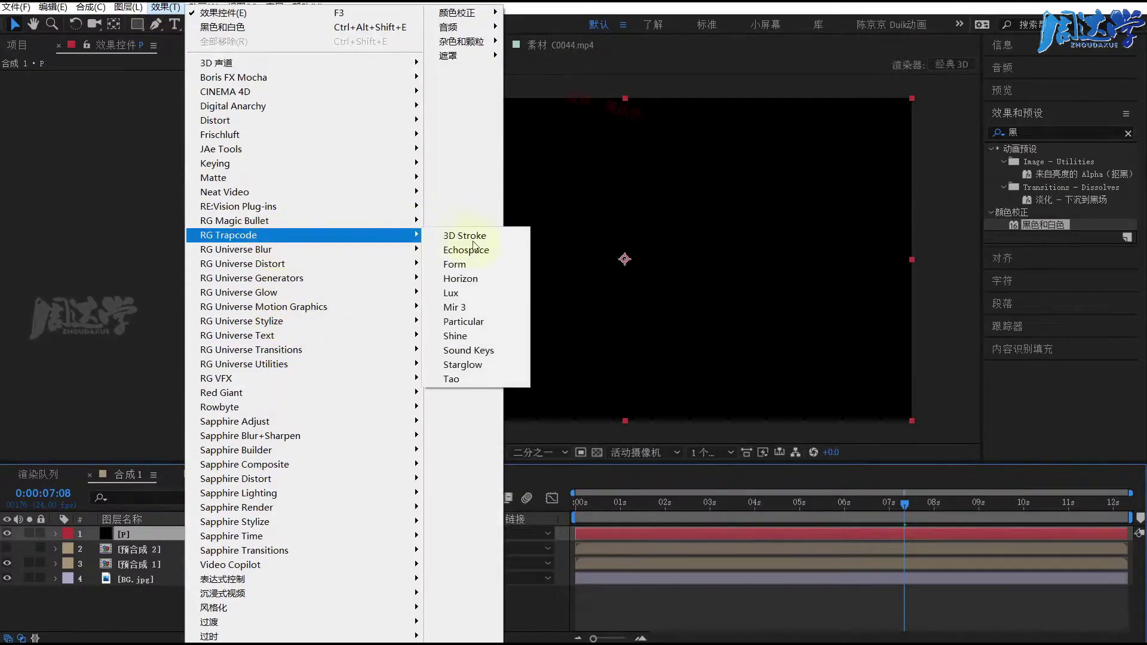
{"action": "left_click", "coordinate": [471, 323]}
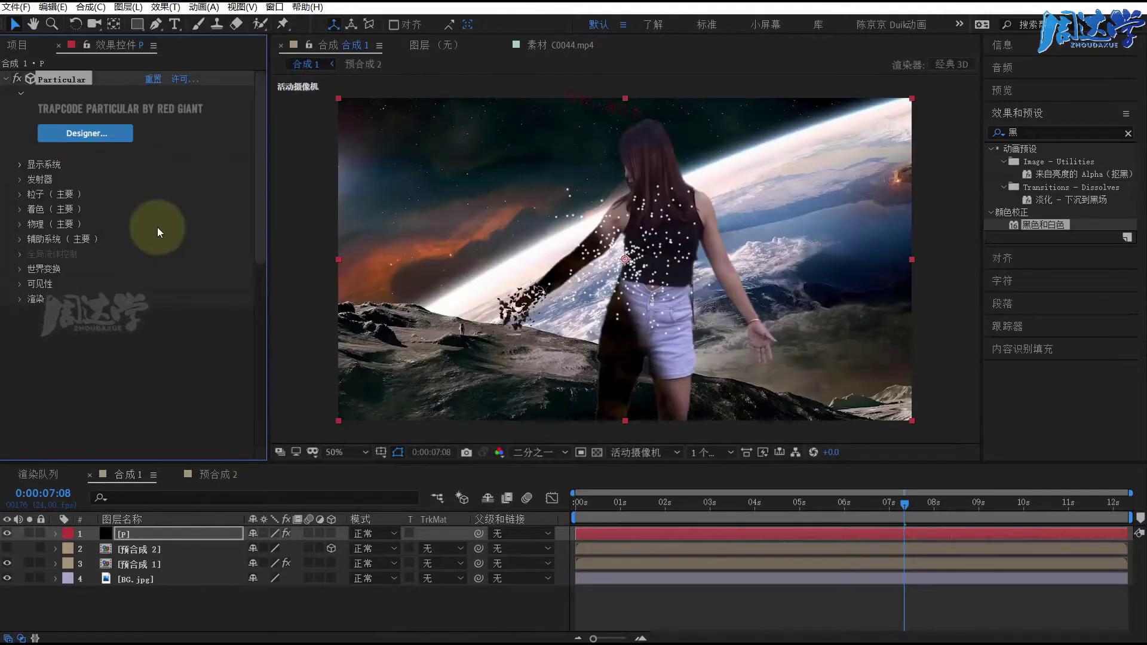
- Set Particular's Emitter Type to Layer using 预合成 2, then solo P and check around 3 seconds
{"action": "left_click", "coordinate": [20, 179]}
{"action": "scroll", "coordinate": [51, 196], "scroll_direction": "down", "scroll_amount": 3}
{"action": "left_click", "coordinate": [168, 156]}
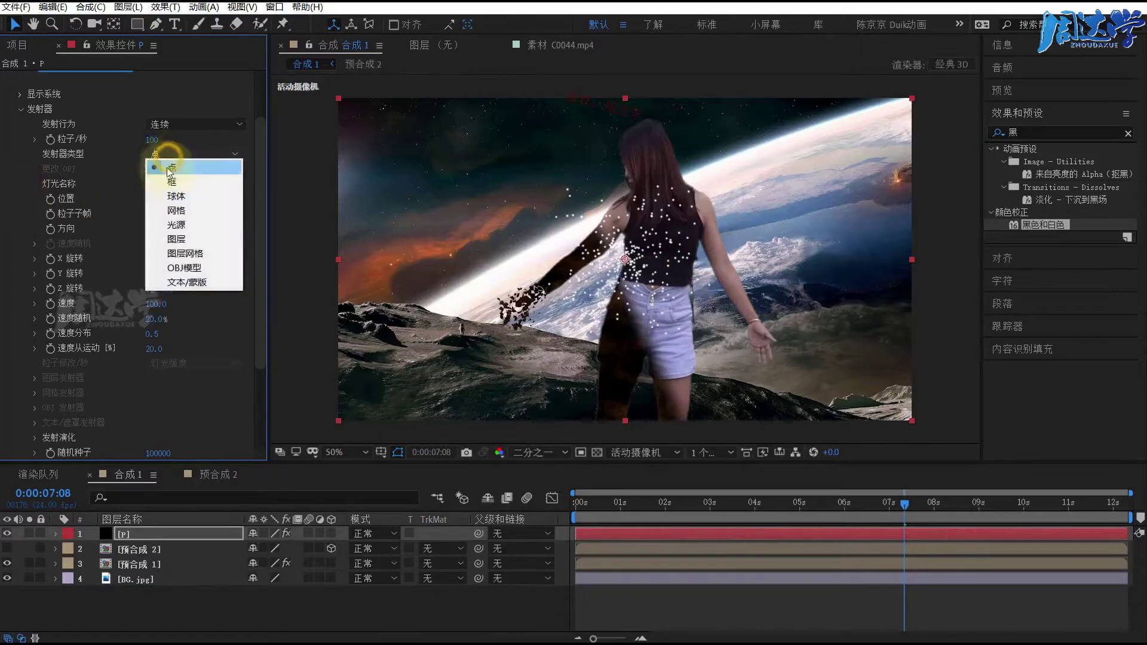
{"action": "left_click", "coordinate": [168, 242]}
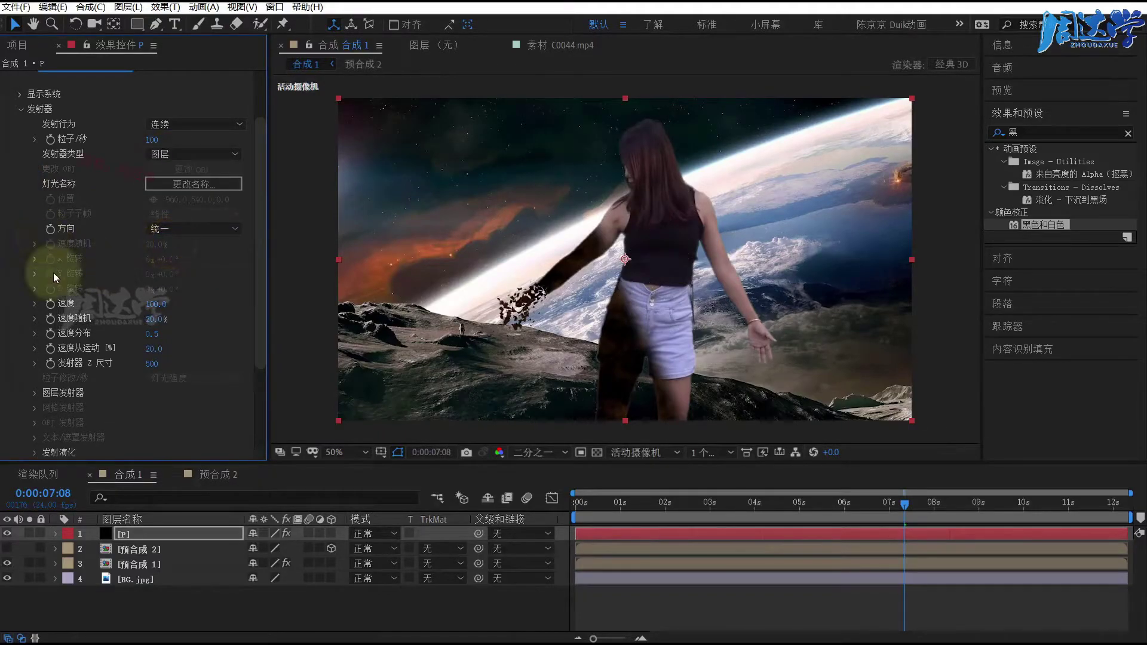
{"action": "left_click", "coordinate": [35, 393]}
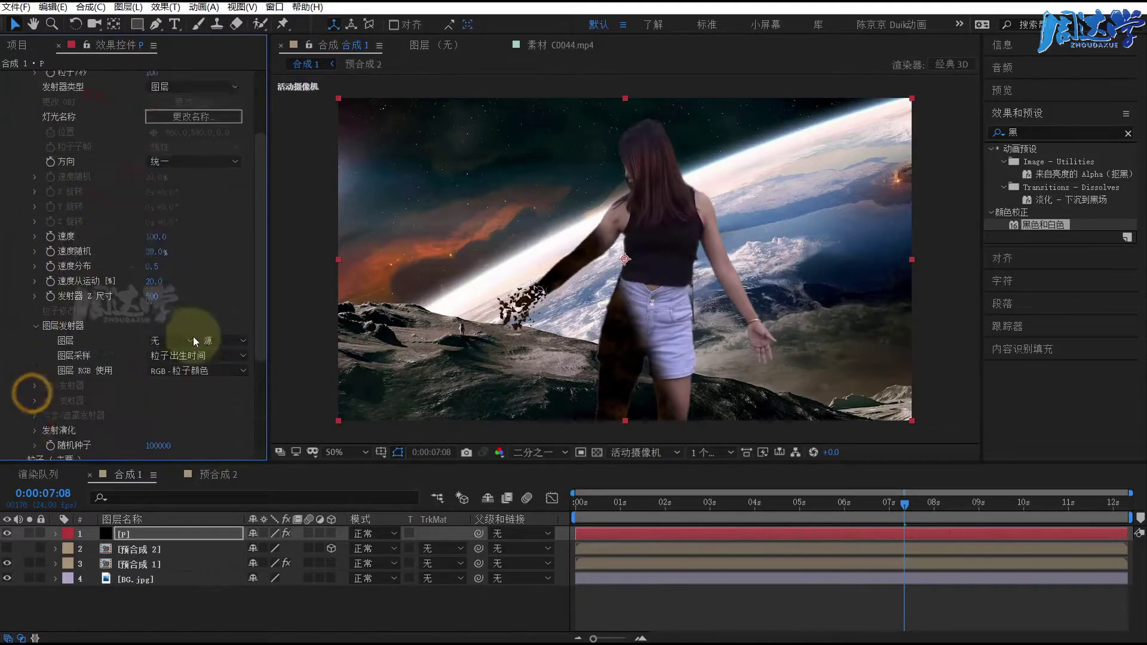
{"action": "scroll", "coordinate": [179, 317], "scroll_direction": "down", "scroll_amount": 5}
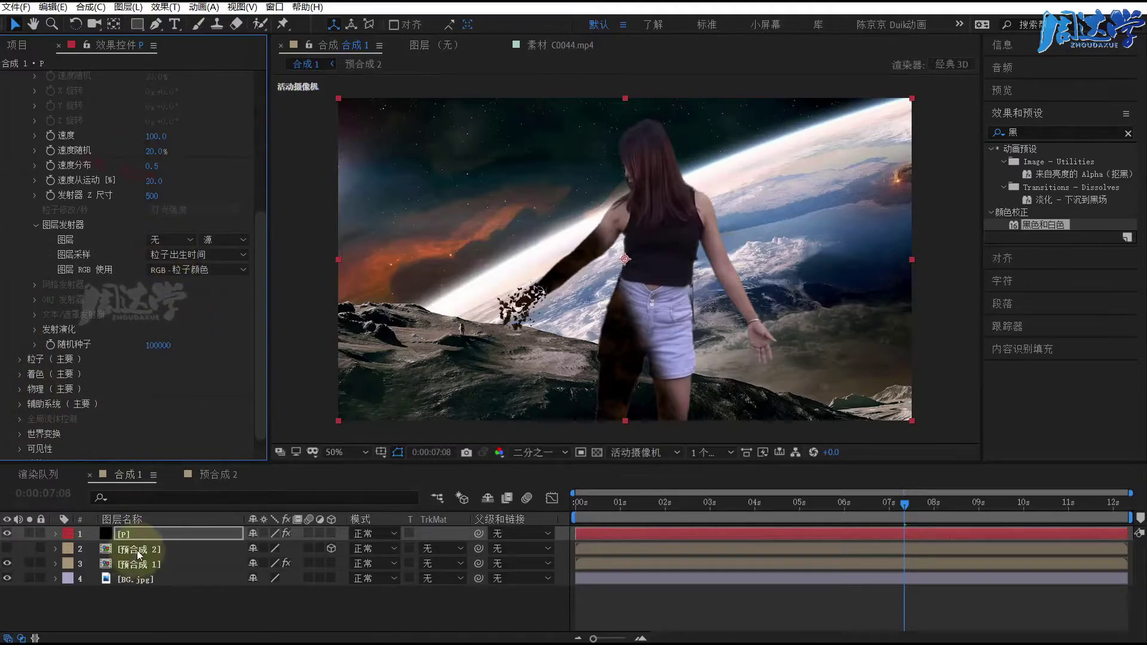
{"action": "left_click", "coordinate": [160, 239]}
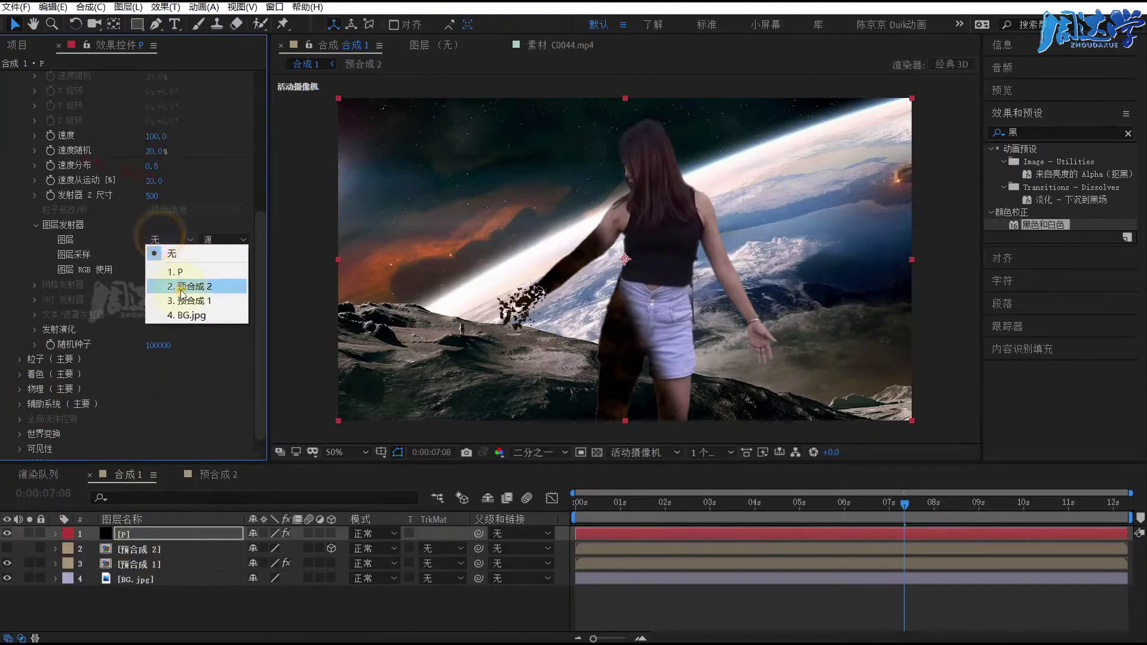
{"action": "left_click", "coordinate": [178, 293]}
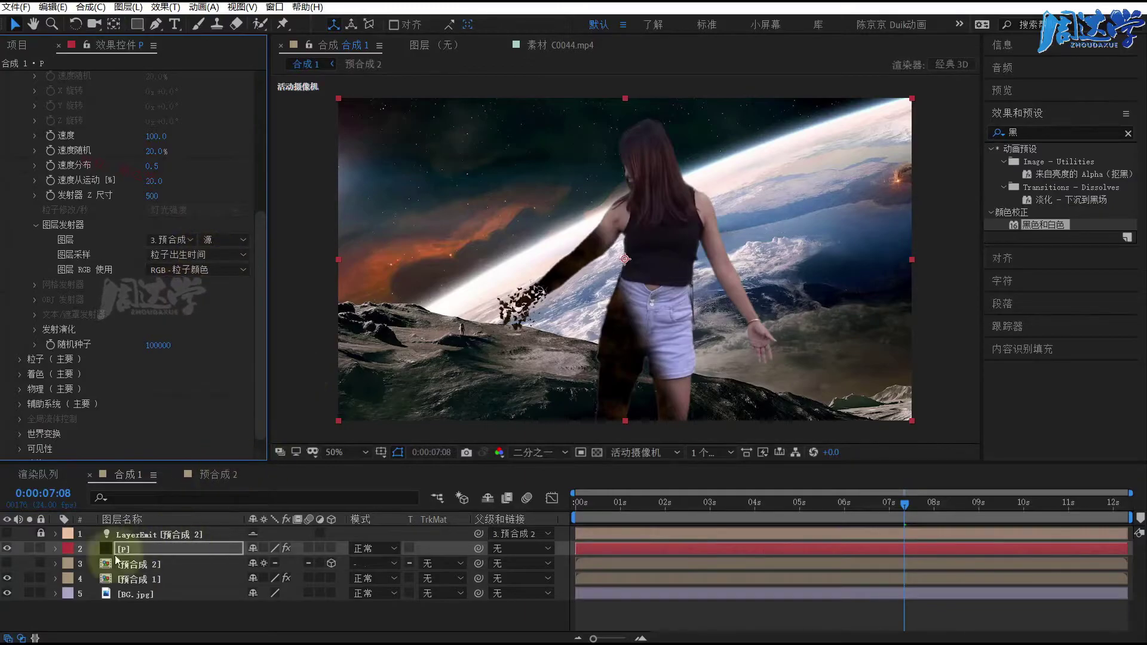
{"action": "left_click", "coordinate": [32, 547]}
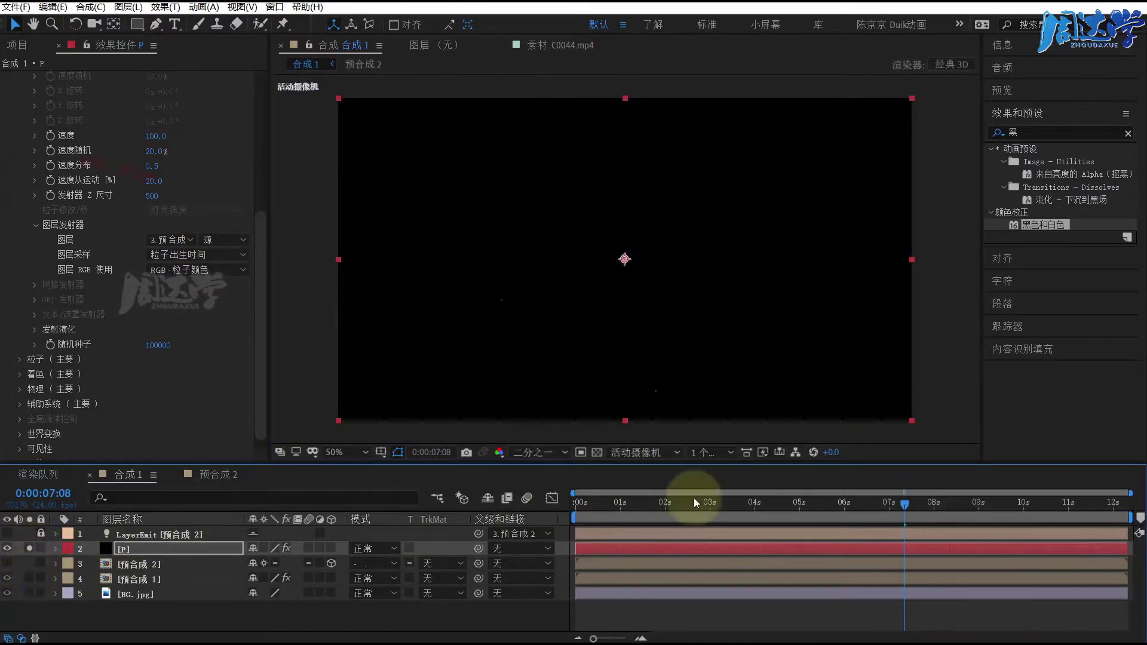
{"action": "left_click_drag", "start_coordinate": [677, 499], "coordinate": [749, 501]}
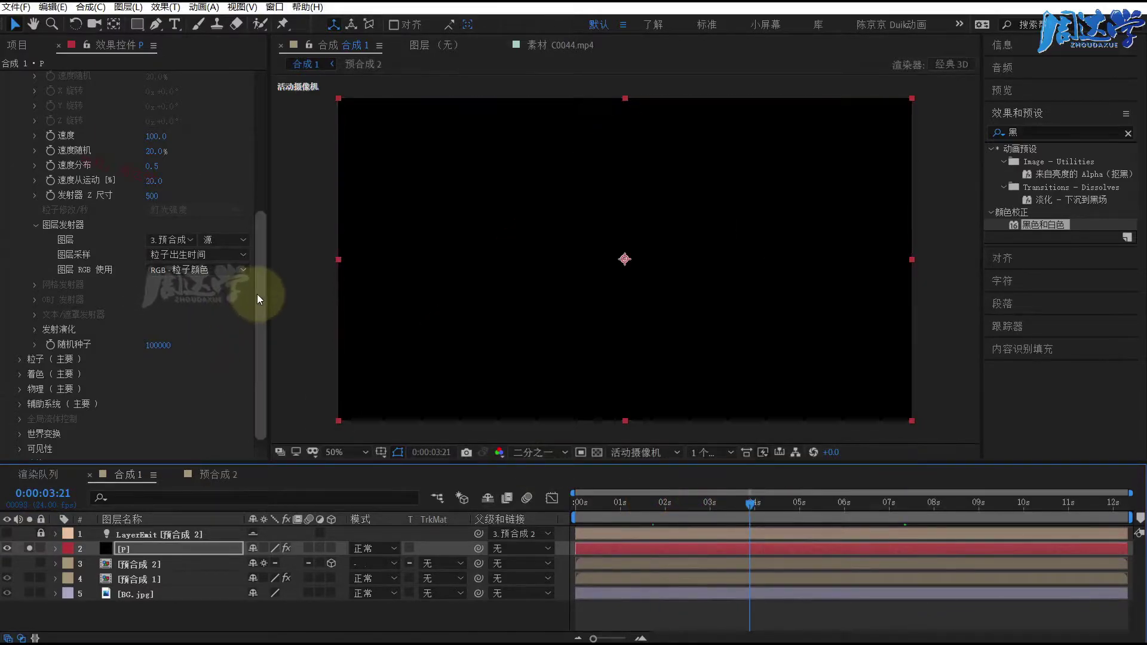
{"action": "left_click", "coordinate": [132, 563]}
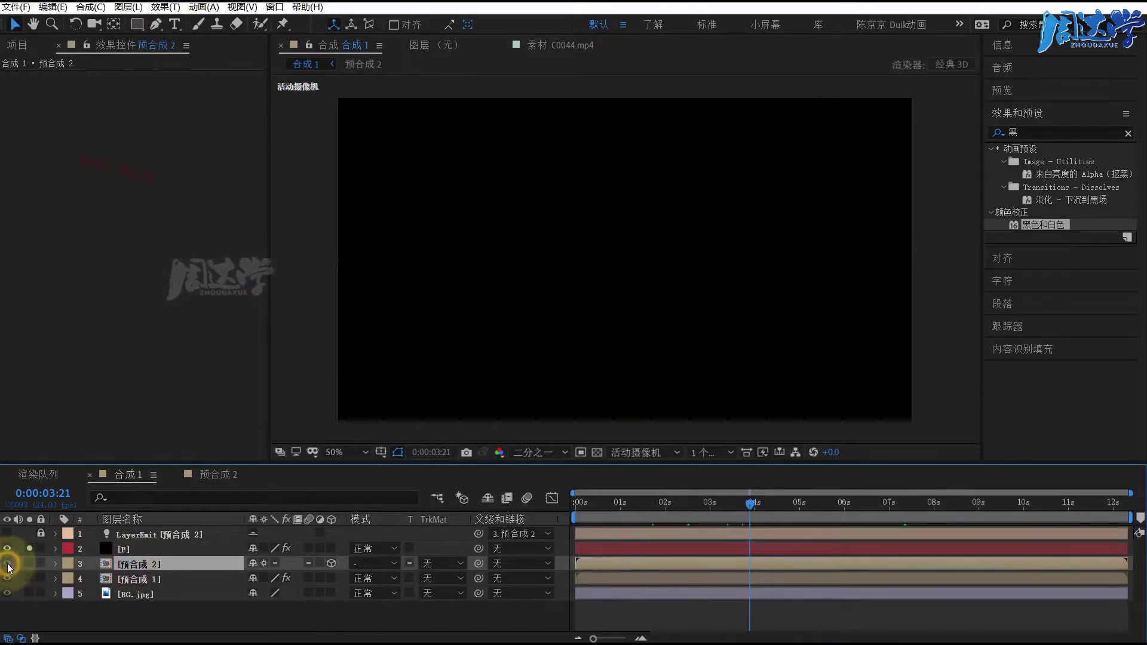
{"action": "double_click", "coordinate": [121, 563]}
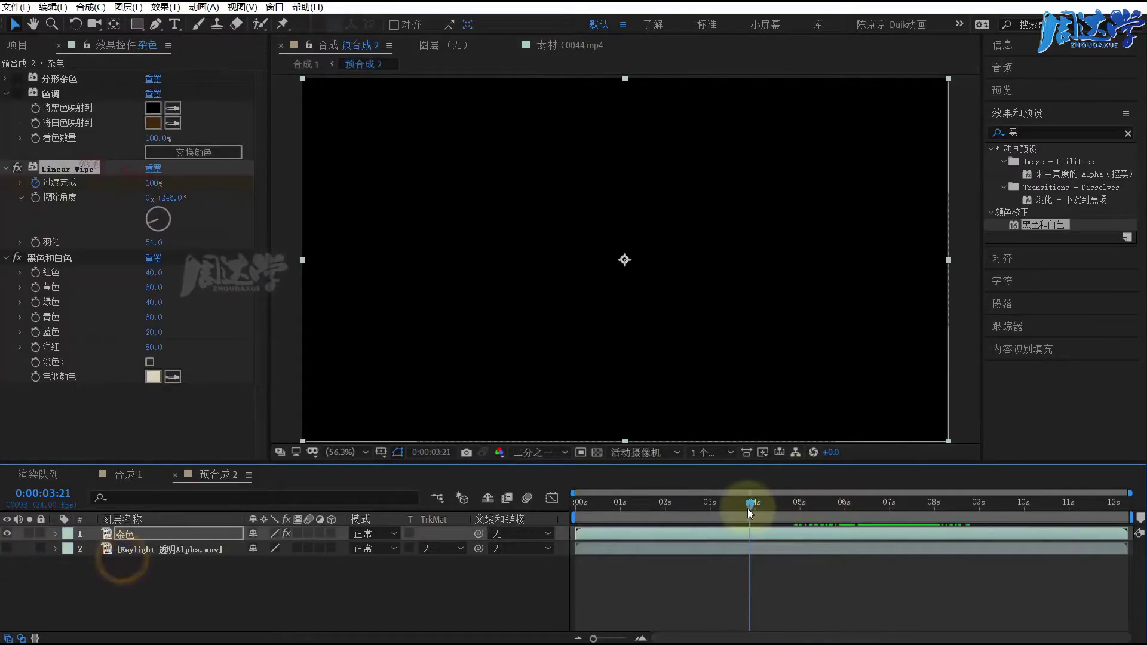
{"action": "left_click_drag", "start_coordinate": [747, 507], "coordinate": [907, 503]}
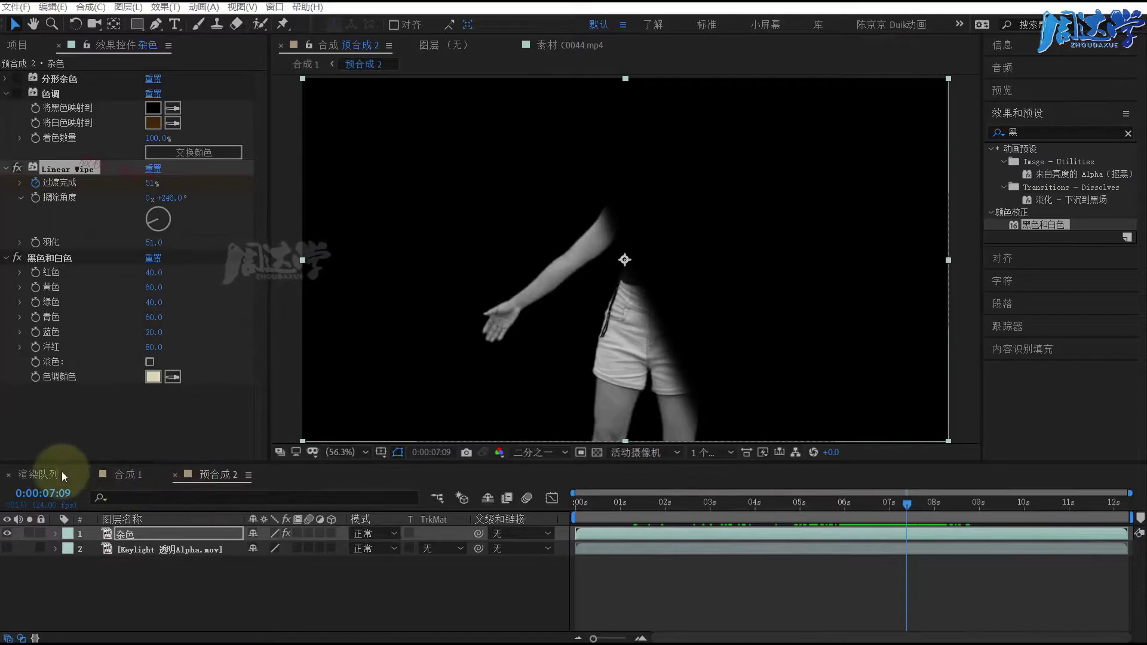
{"action": "left_click", "coordinate": [129, 474]}
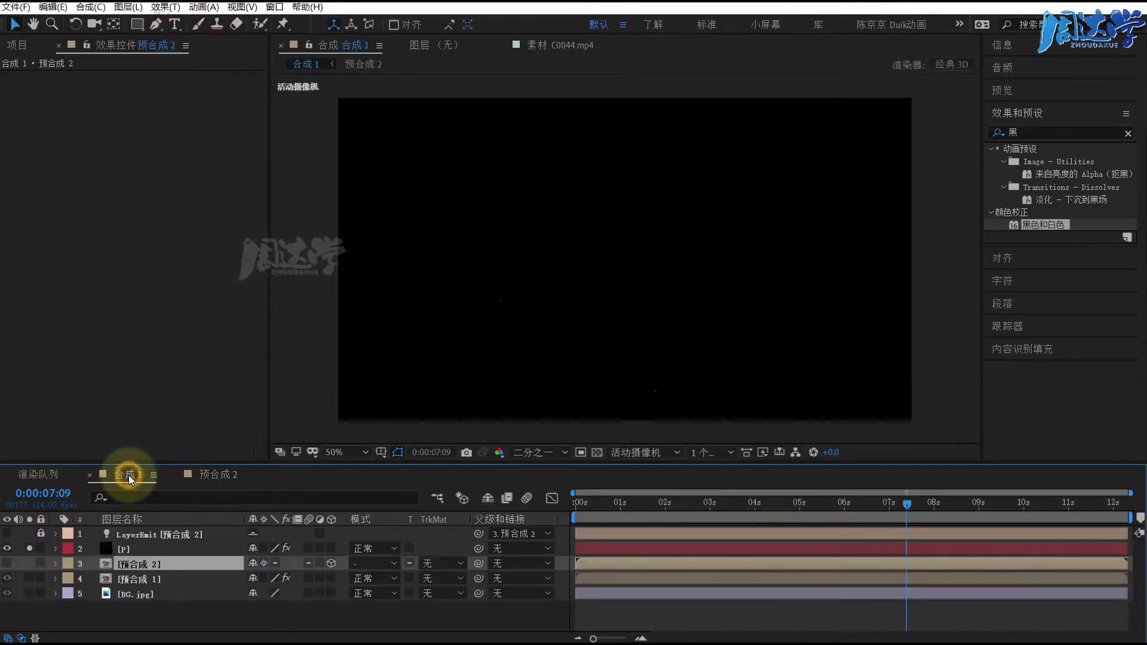
{"action": "left_click", "coordinate": [119, 548]}
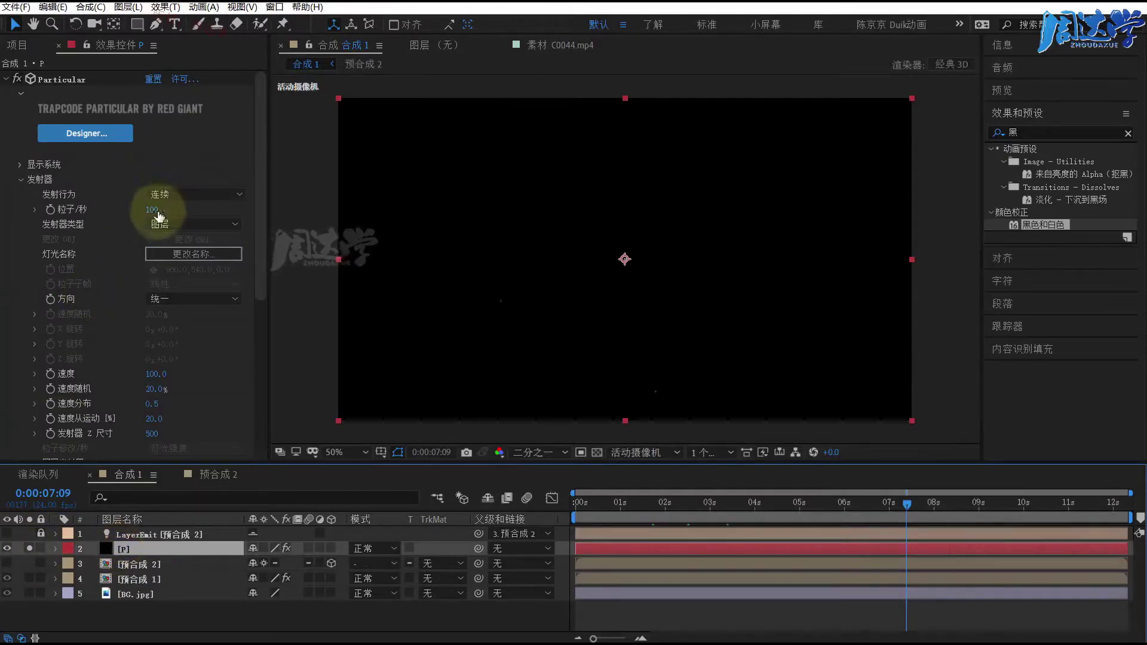
- Raise P's Particles/sec to 1000000 and accept the high particle count warning
{"action": "left_click", "coordinate": [153, 209]}
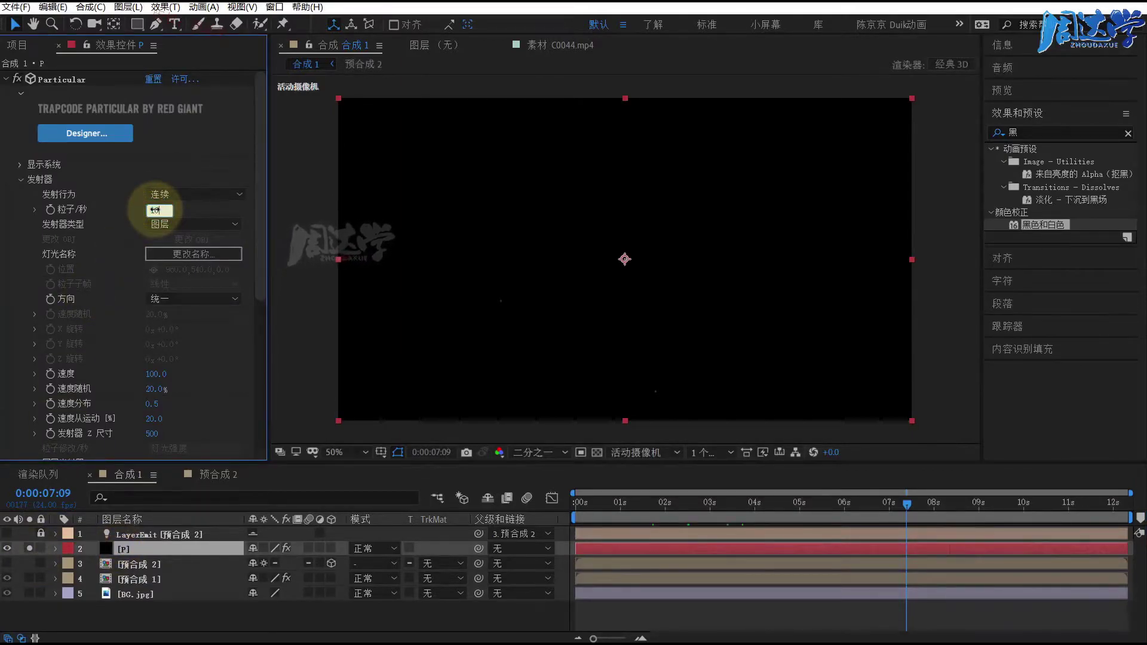
{"action": "type", "text": "50000"}
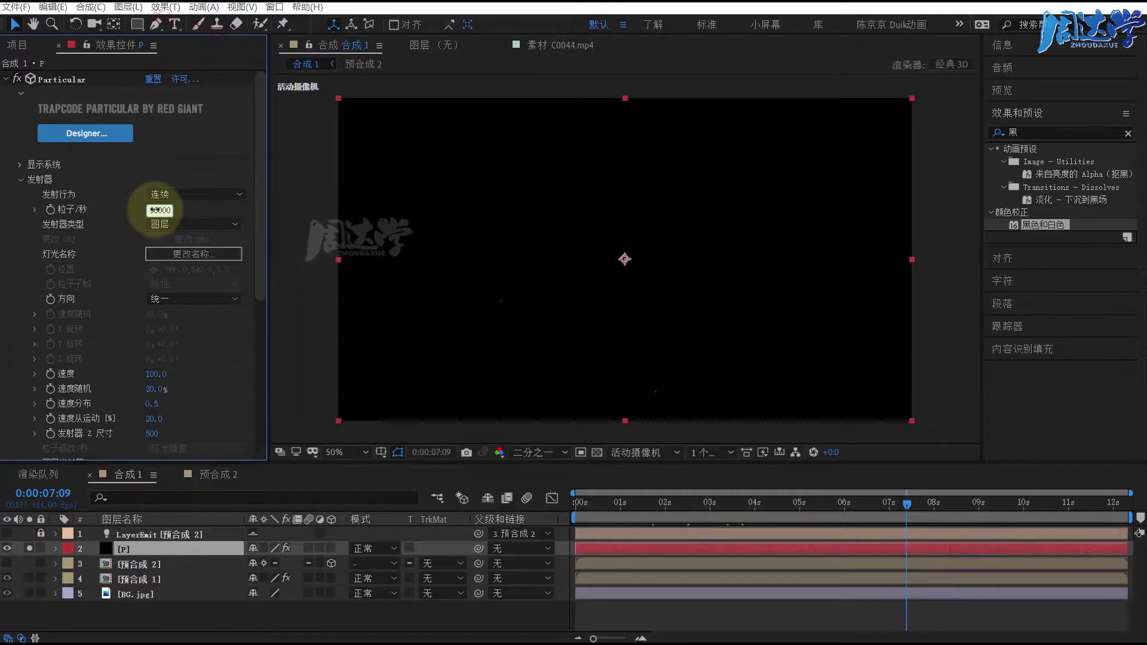
{"action": "type", "text": "00"}
{"action": "key", "text": "Return"}
{"action": "left_click", "coordinate": [816, 409]}
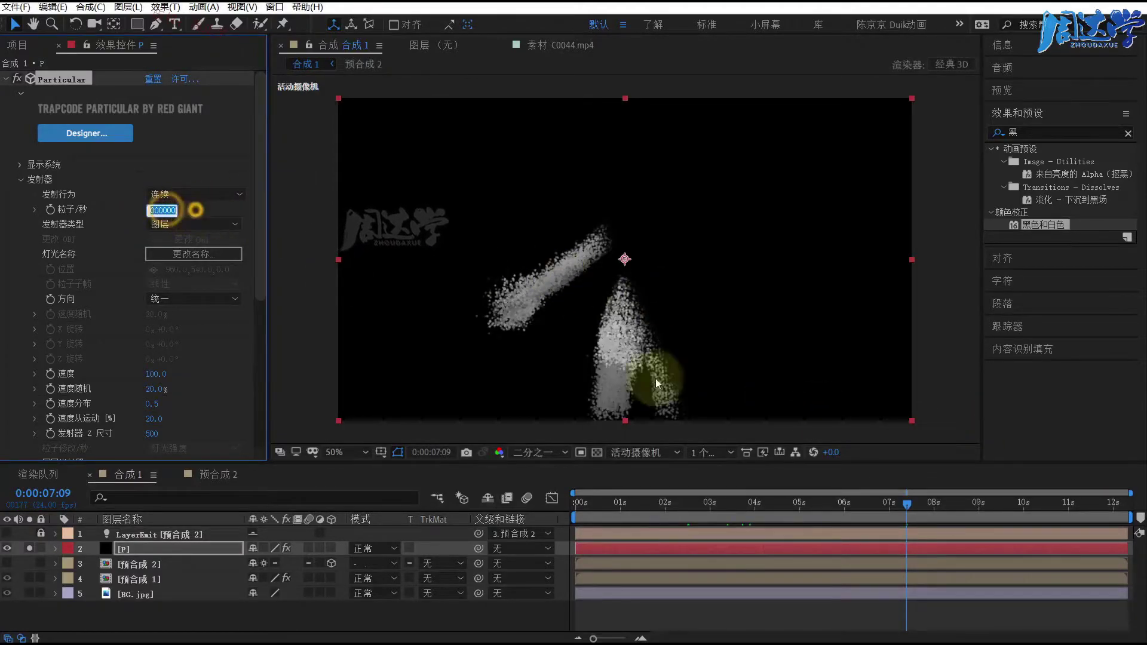
- Move to a nearby frame to review the dense particles, then select the 预合成 2 layer
{"action": "mouse_move", "coordinate": [906, 504]}
{"action": "left_mouse_down"}
{"action": "mouse_move", "coordinate": [883, 504]}
{"action": "mouse_move", "coordinate": [915, 504]}
{"action": "left_mouse_up"}
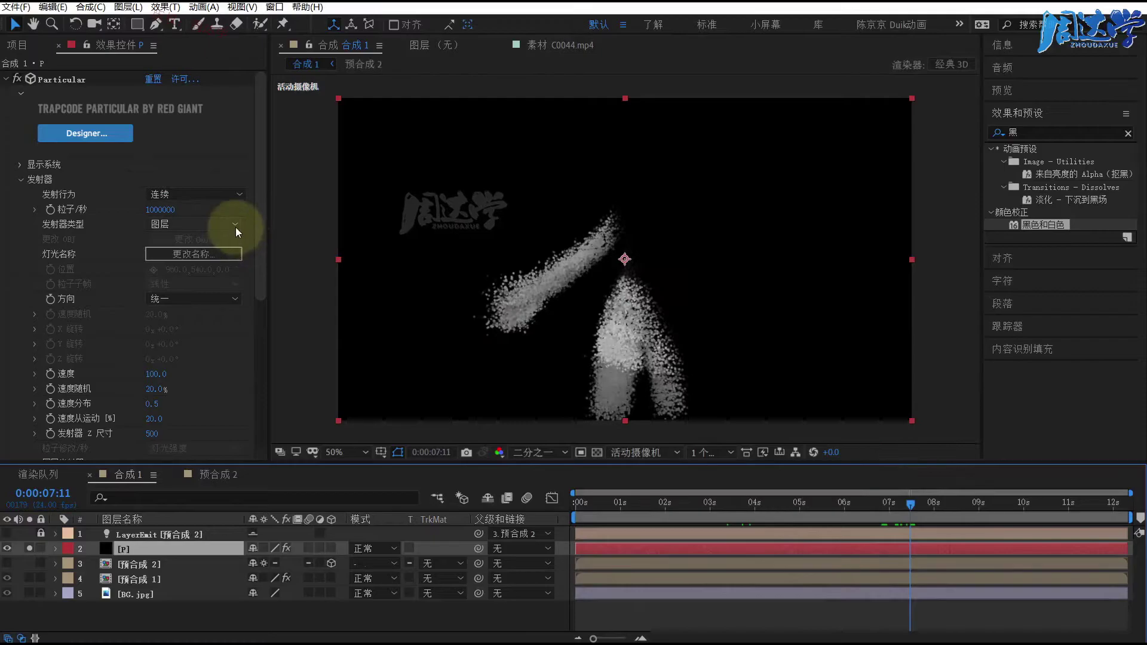
{"action": "left_click_drag", "start_coordinate": [260, 192], "coordinate": [263, 263]}
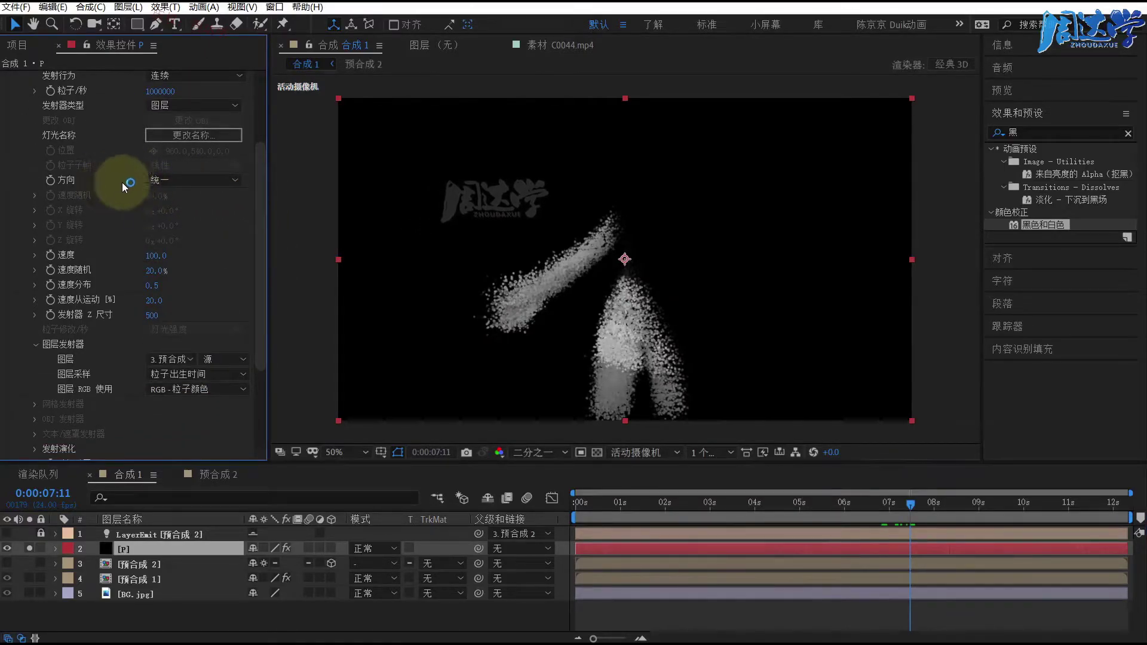
{"action": "mouse_move", "coordinate": [257, 167]}
{"action": "left_mouse_down"}
{"action": "mouse_move", "coordinate": [260, 202]}
{"action": "mouse_move", "coordinate": [271, 144]}
{"action": "left_mouse_up"}
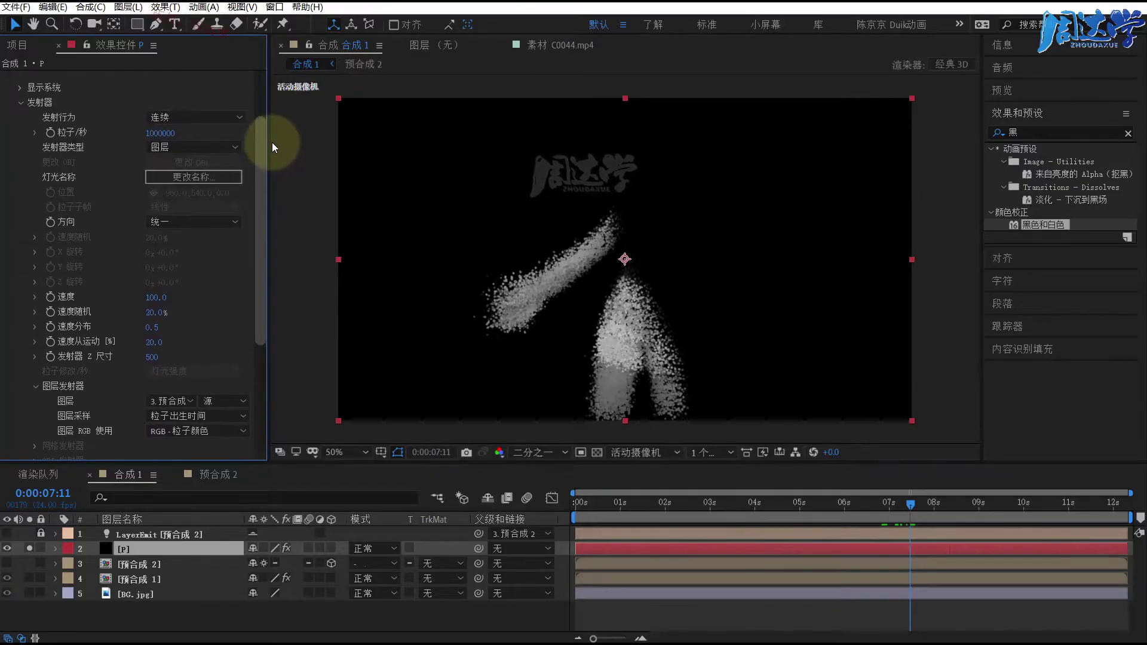
{"action": "left_click", "coordinate": [135, 562]}
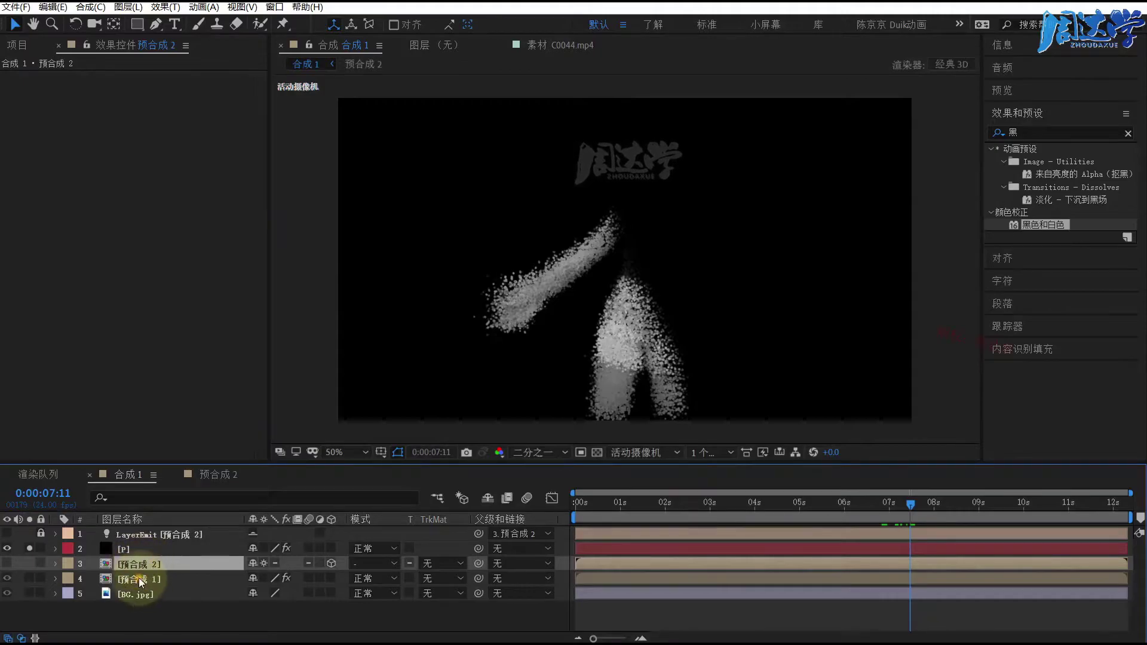
- Check the 预合成 1 shatter keyframe at 0:00:07:01, then select layer P
{"action": "left_click", "coordinate": [157, 579]}
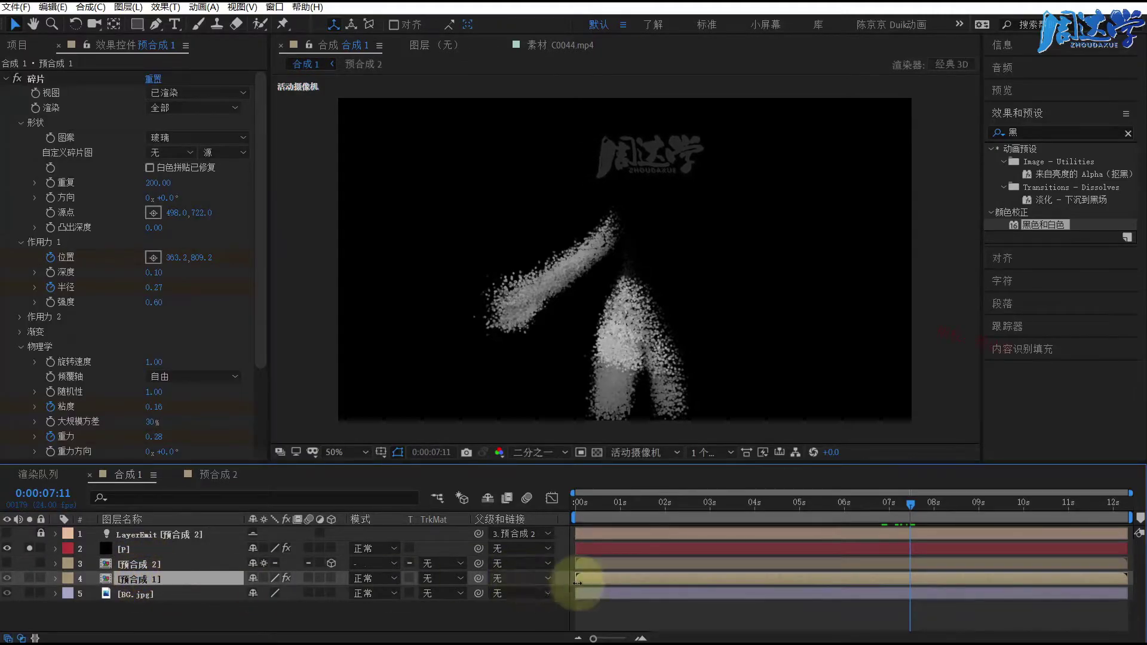
{"action": "key", "text": "u"}
{"action": "left_click", "coordinate": [895, 508]}
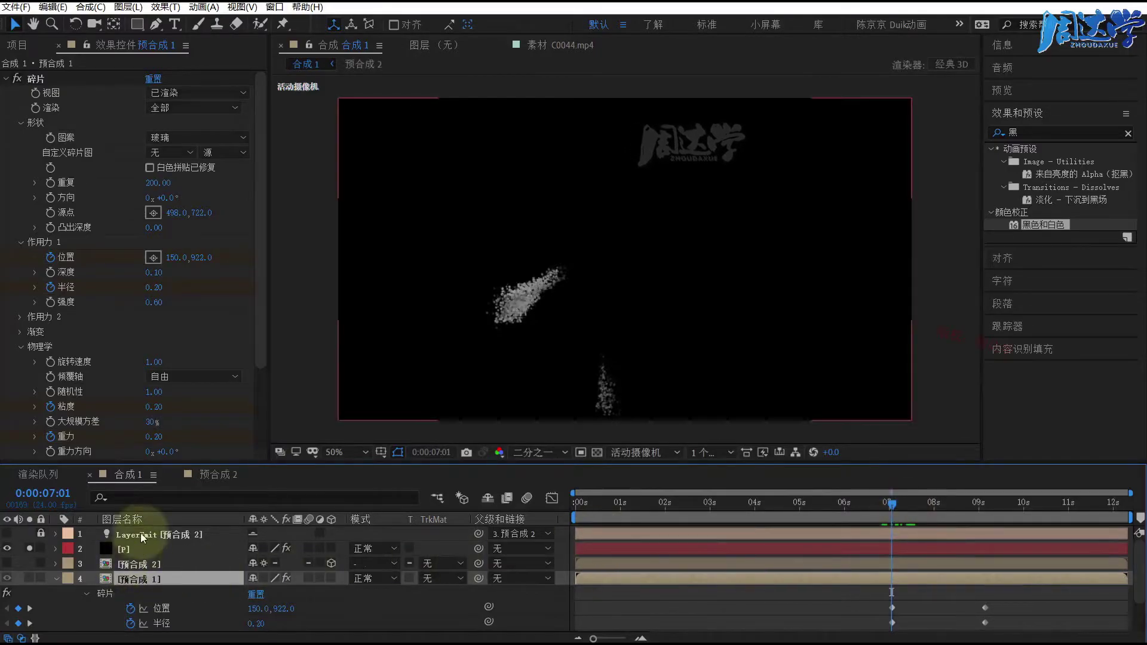
{"action": "left_click", "coordinate": [122, 548]}
{"action": "left_click", "coordinate": [56, 578]}
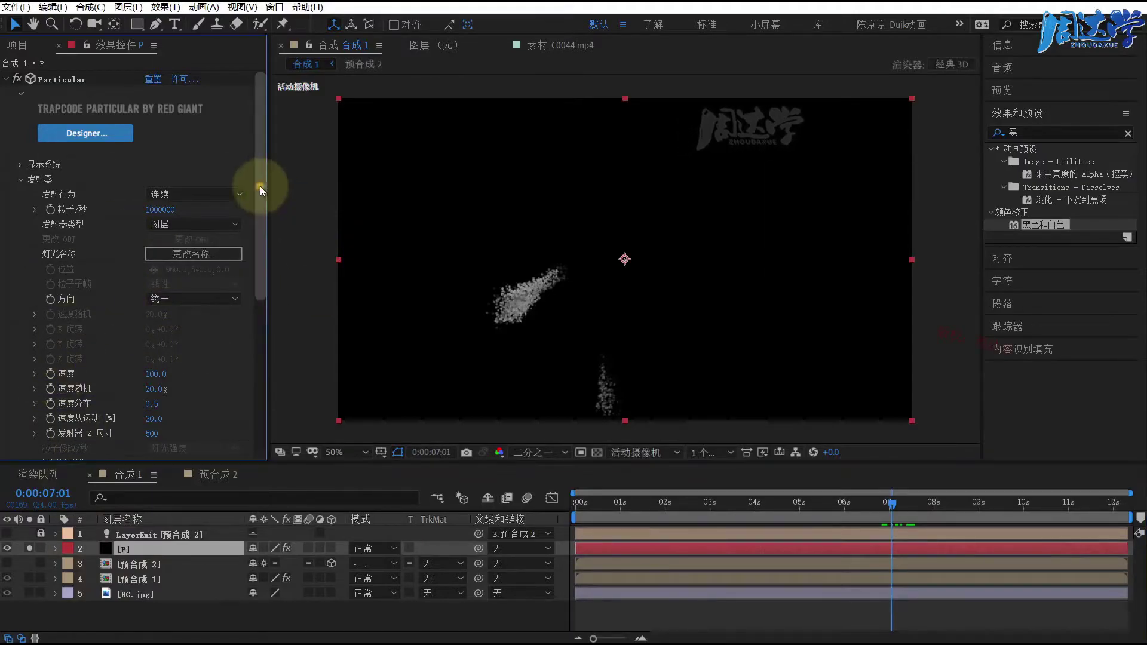
- Try several particle Velocity values, settle on 100, and set a Velocity keyframe
{"action": "scroll", "coordinate": [260, 185], "scroll_direction": "down", "scroll_amount": 3}
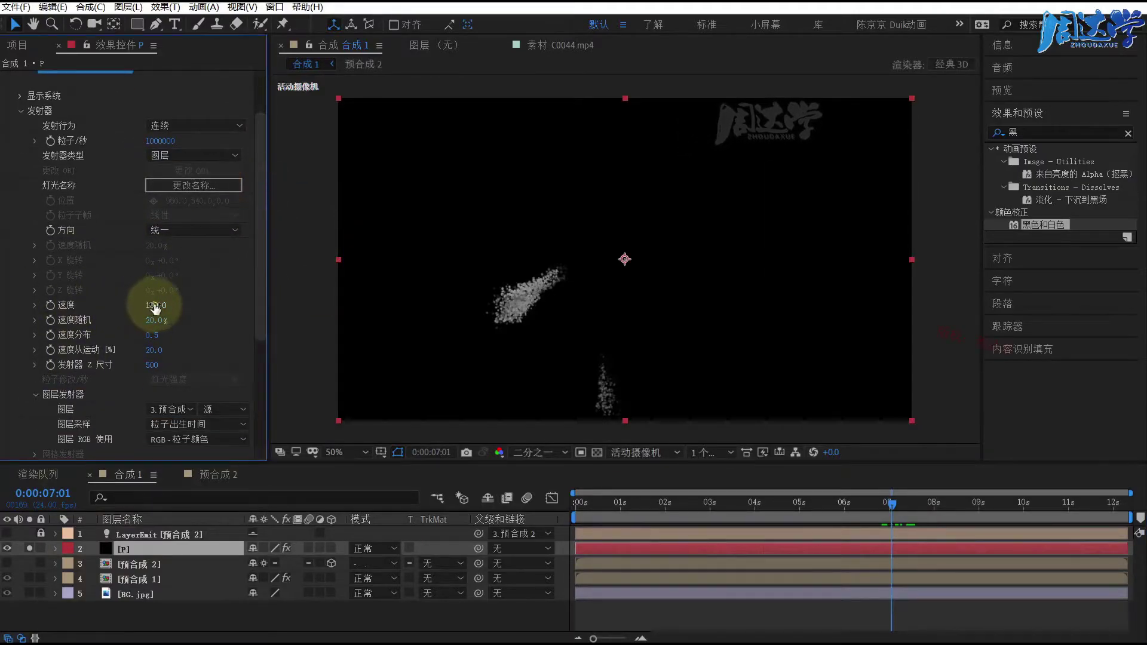
{"action": "mouse_move", "coordinate": [153, 308]}
{"action": "left_mouse_down"}
{"action": "mouse_move", "coordinate": [124, 302]}
{"action": "mouse_move", "coordinate": [154, 307]}
{"action": "left_mouse_up"}
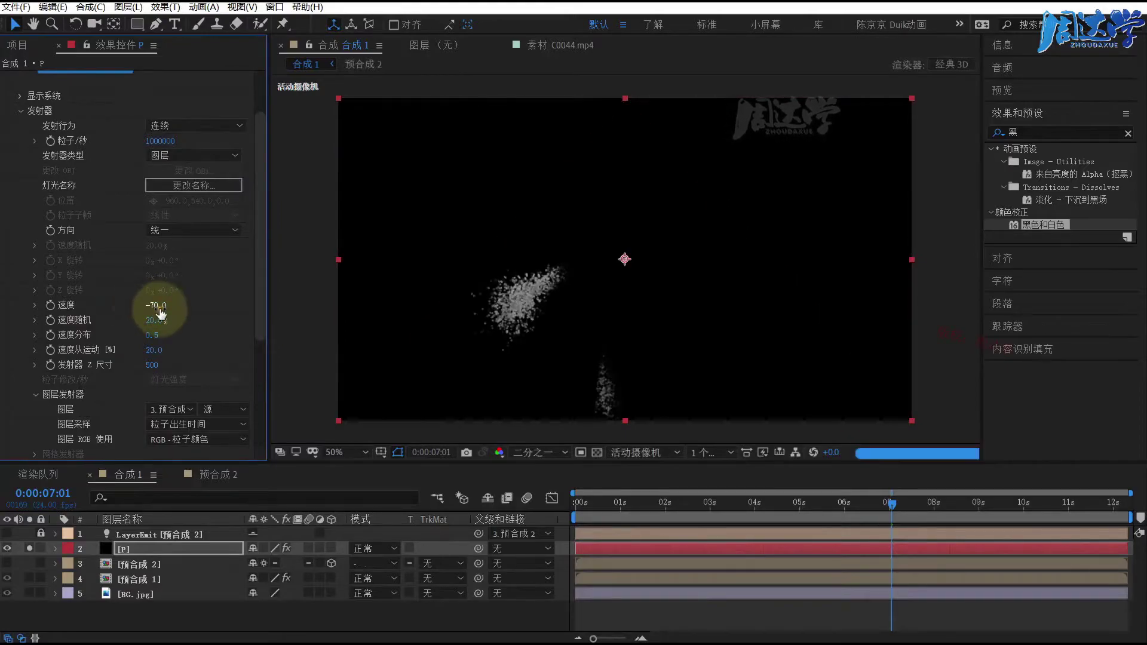
{"action": "left_click", "coordinate": [156, 305]}
{"action": "left_click", "coordinate": [193, 303]}
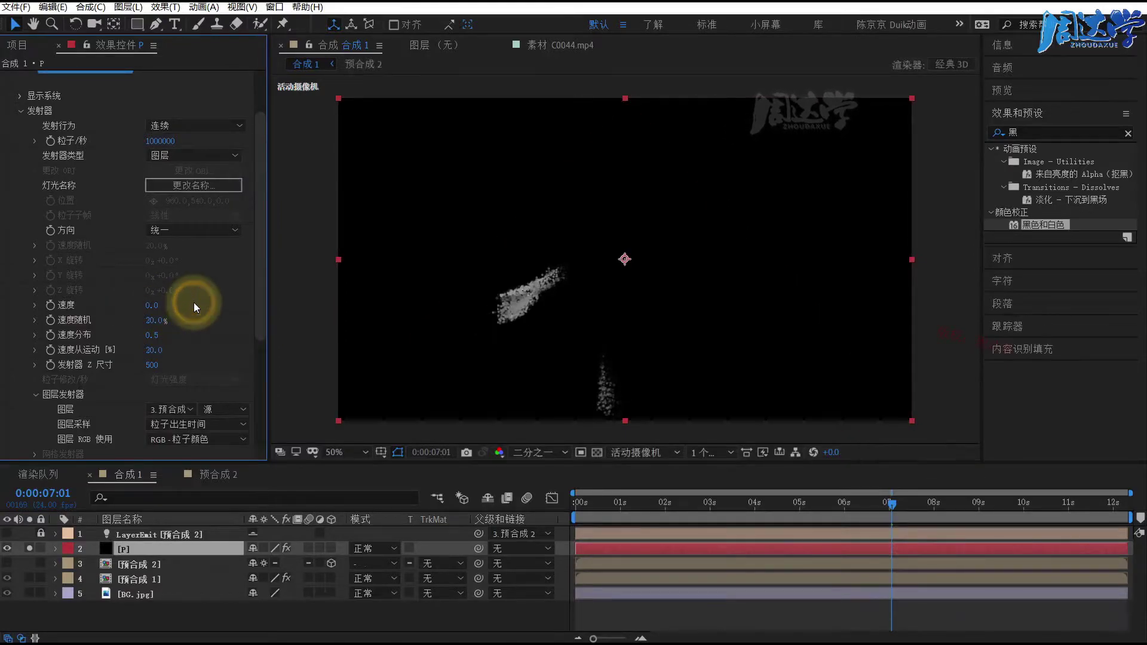
{"action": "left_click", "coordinate": [151, 306]}
{"action": "type", "text": "10"}
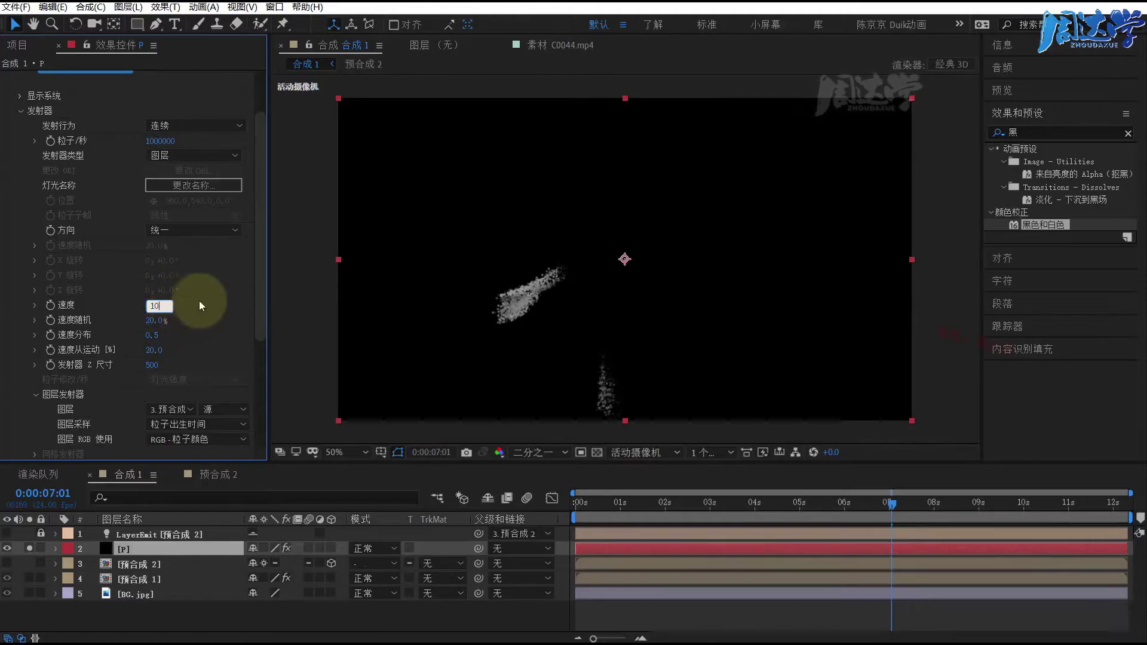
{"action": "type", "text": "0"}
{"action": "key", "text": "Return"}
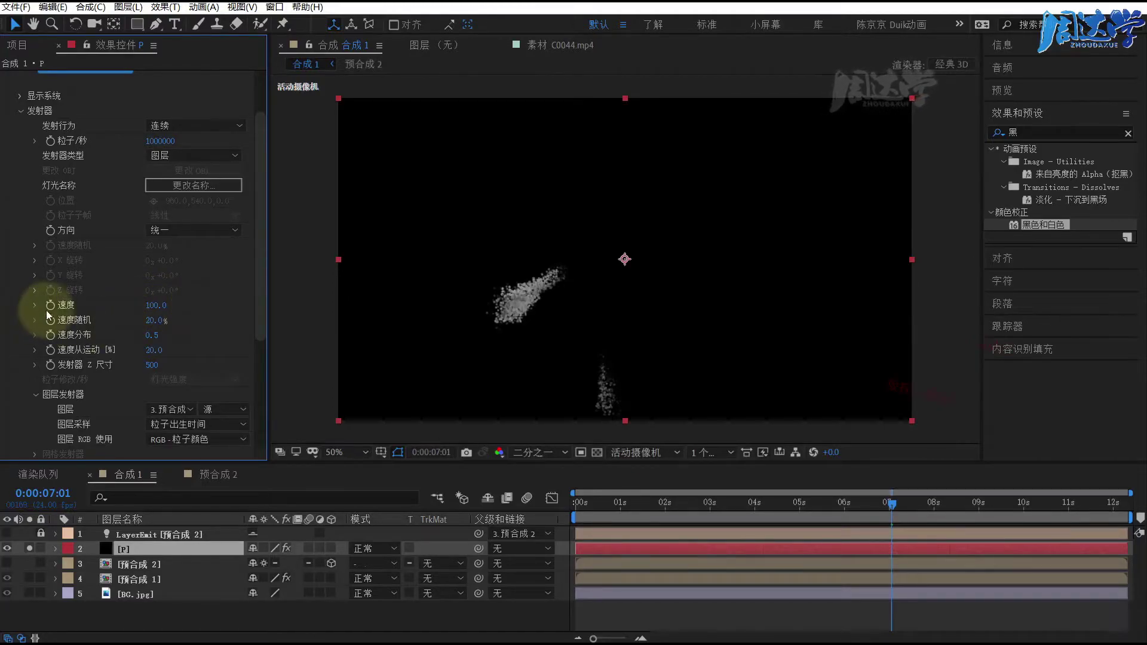
{"action": "left_click", "coordinate": [50, 305]}
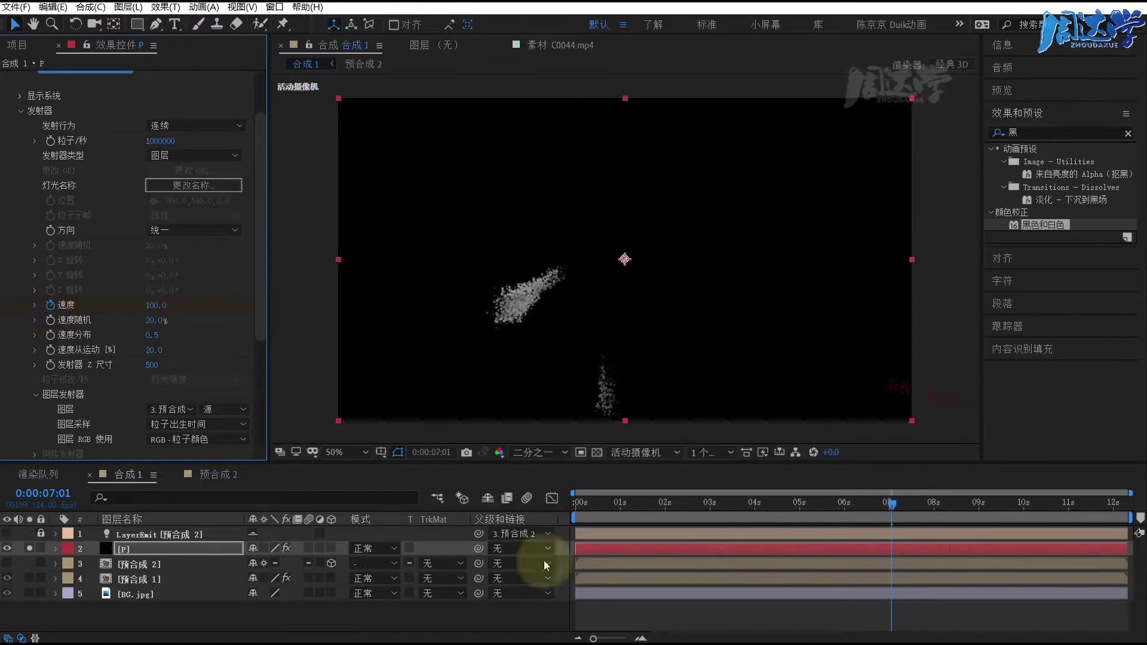
{"action": "left_click", "coordinate": [146, 577]}
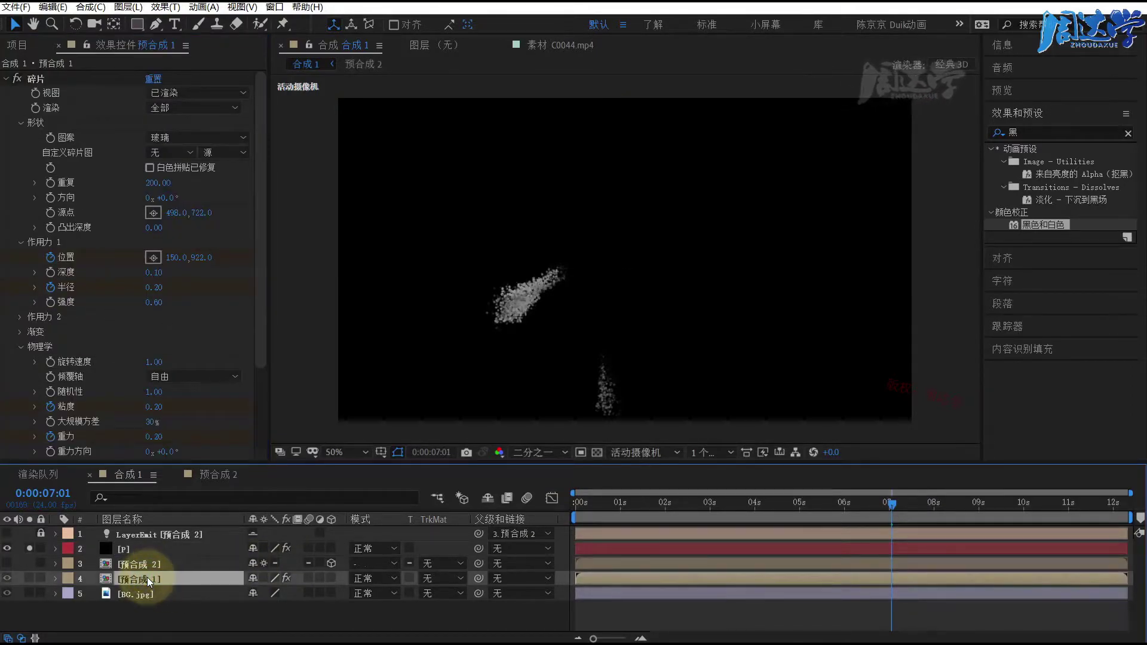
- Review the 预合成 1 shatter keyframes at 0:00:08:13, then collapse that layer
{"action": "key", "text": "u"}
{"action": "left_click_drag", "start_coordinate": [907, 503], "coordinate": [984, 506]}
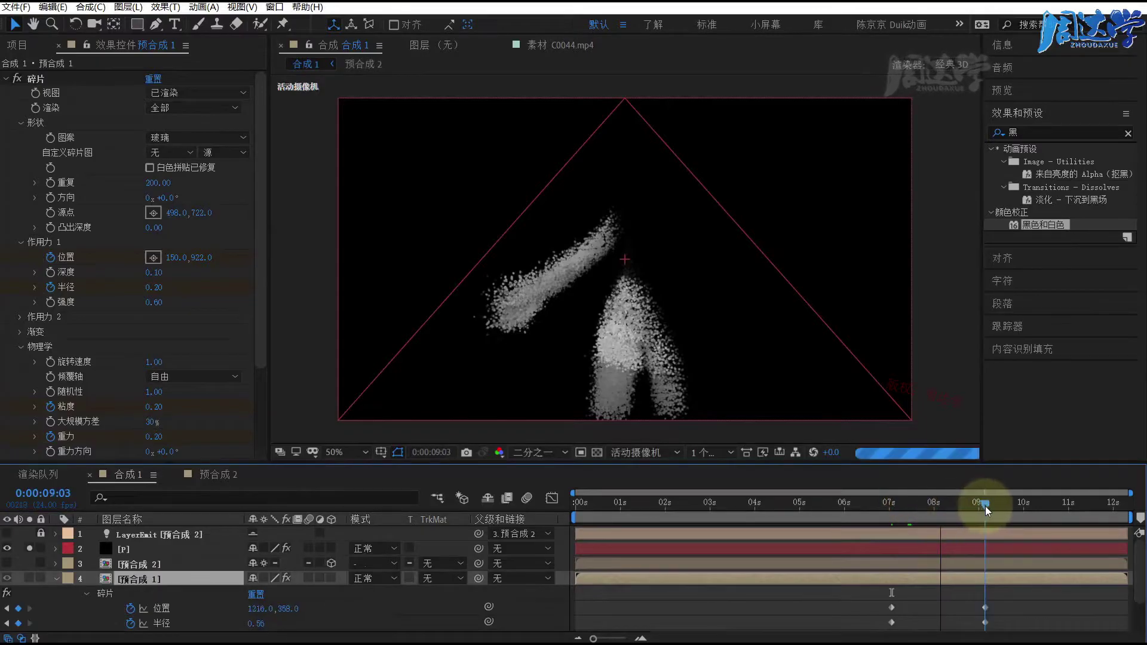
{"action": "left_click", "coordinate": [59, 577]}
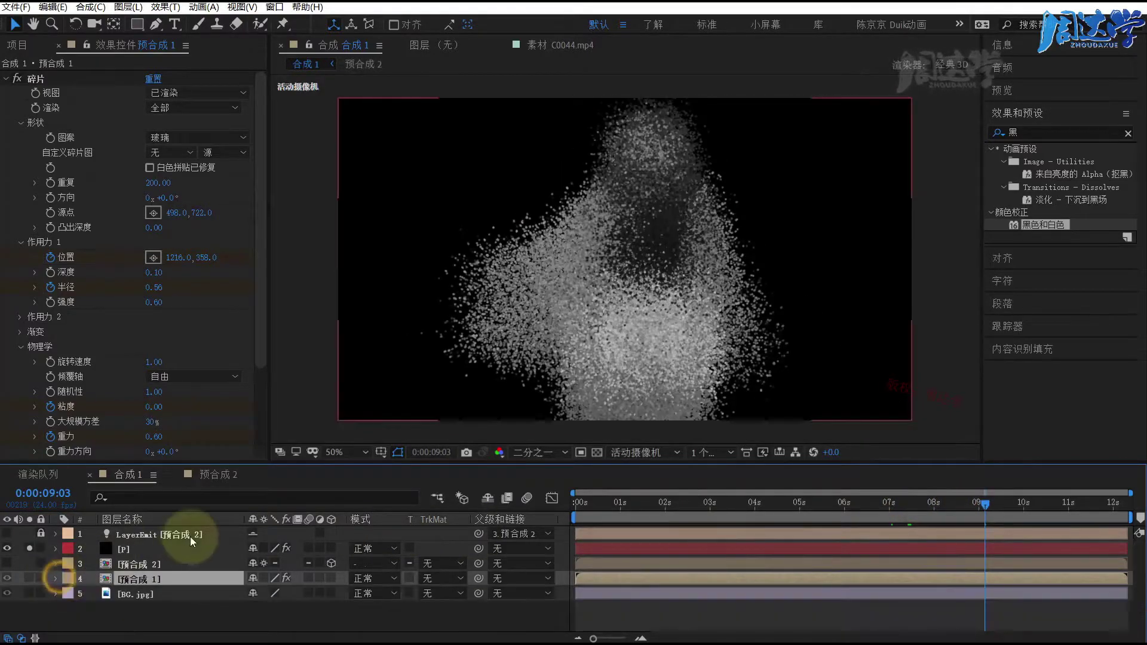
- On P, set Velocity 200, Velocity Random 100% and Velocity Distribution 5.0
{"action": "left_click", "coordinate": [116, 548]}
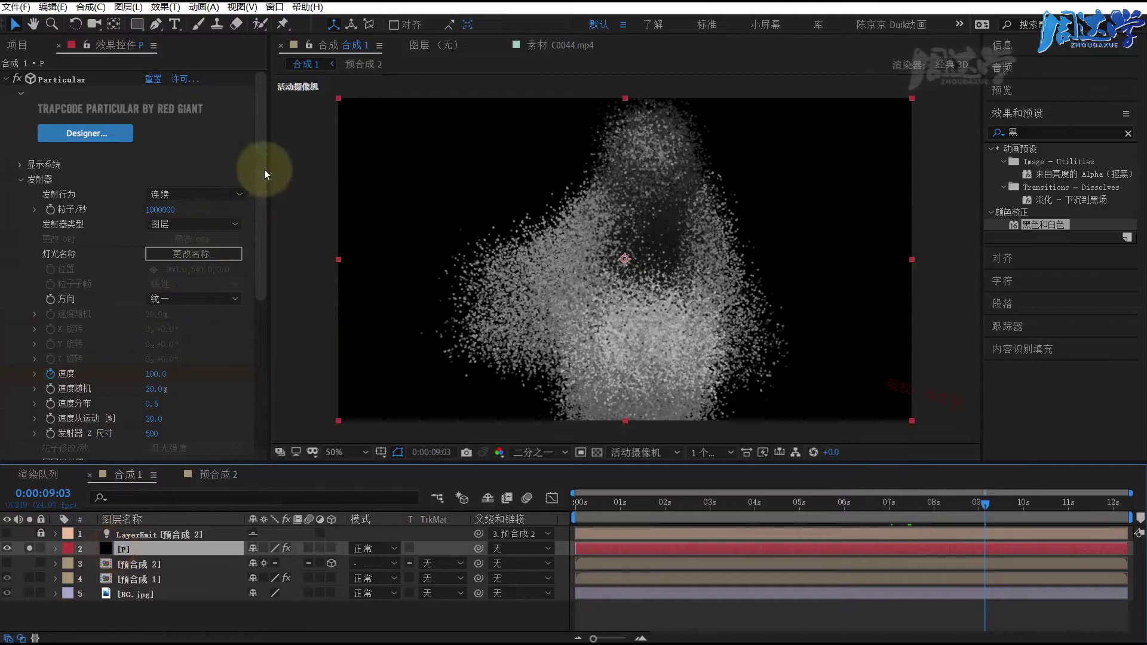
{"action": "scroll", "coordinate": [267, 263], "scroll_direction": "down", "scroll_amount": 5}
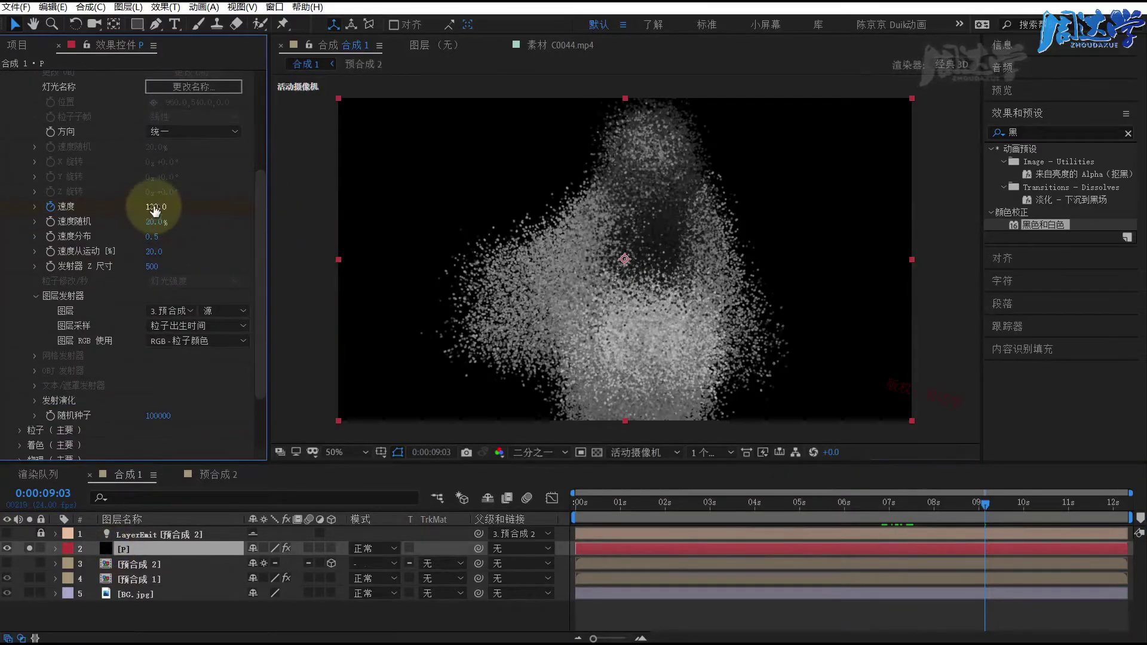
{"action": "type", "text": "200"}
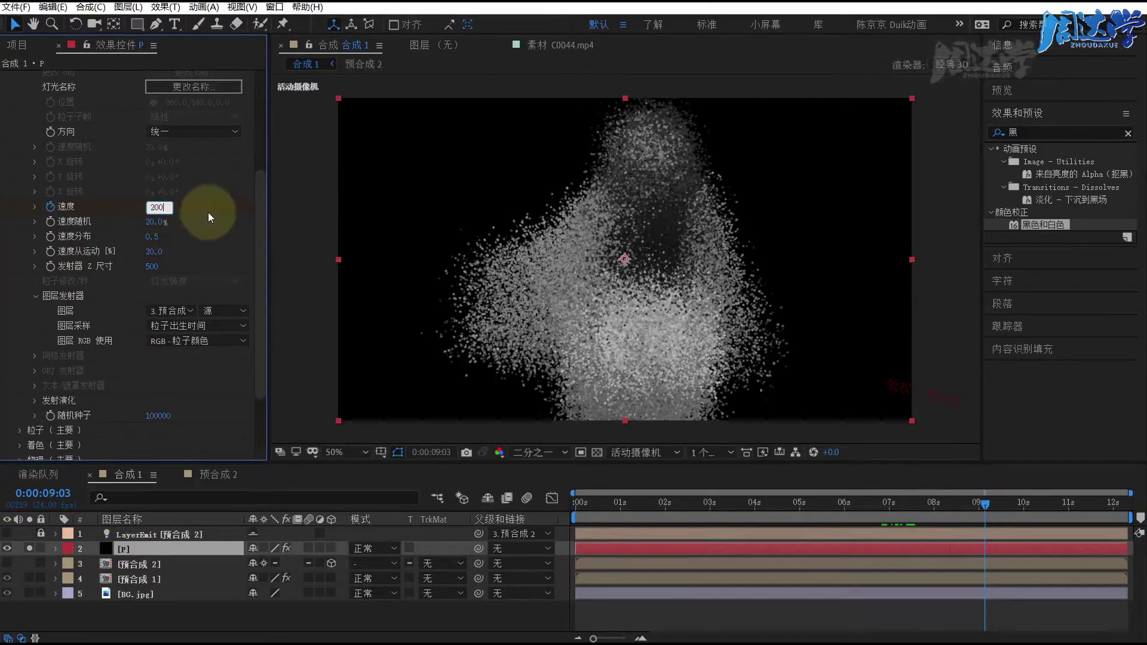
{"action": "left_click", "coordinate": [208, 212]}
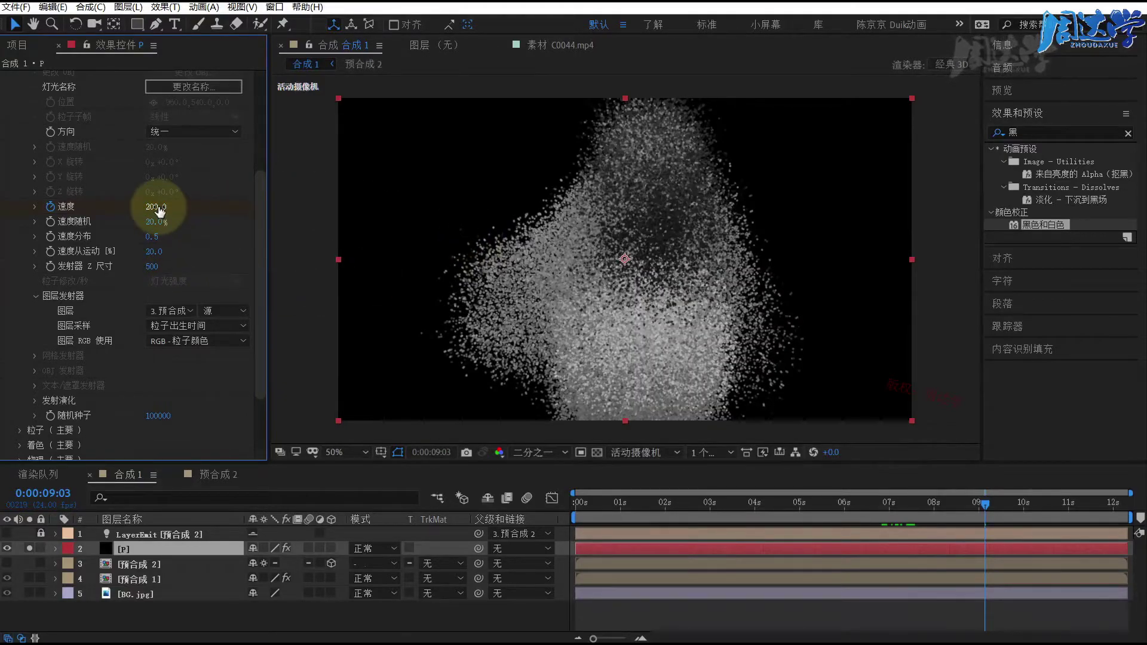
{"action": "left_click_drag", "start_coordinate": [155, 224], "coordinate": [243, 203]}
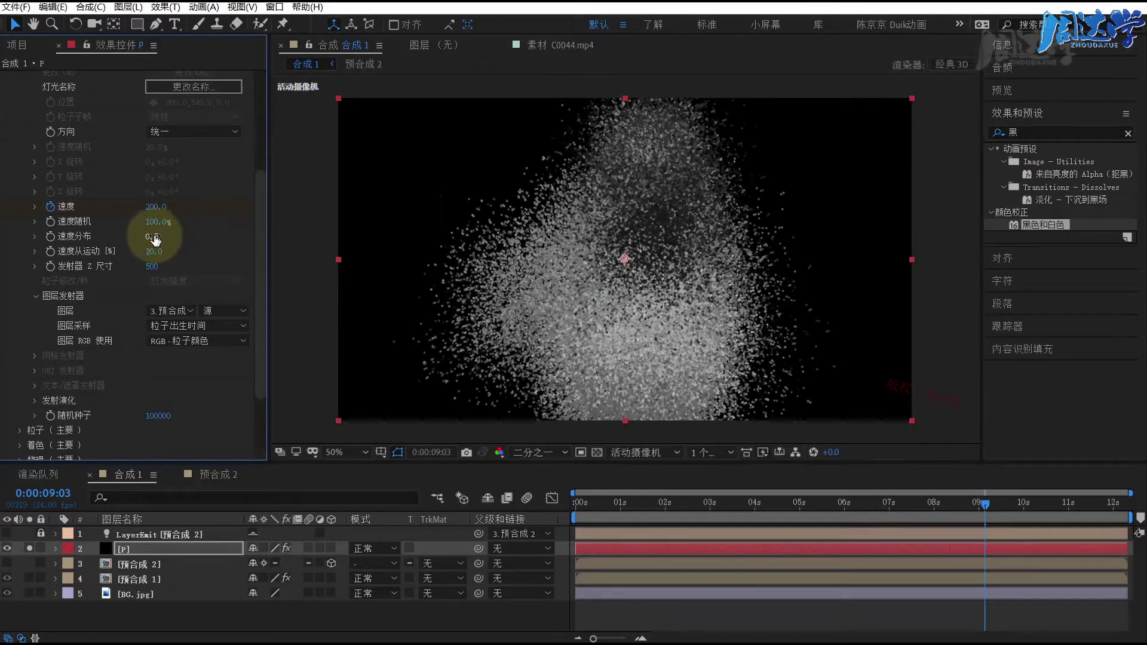
{"action": "type", "text": "5"}
{"action": "left_click", "coordinate": [189, 237]}
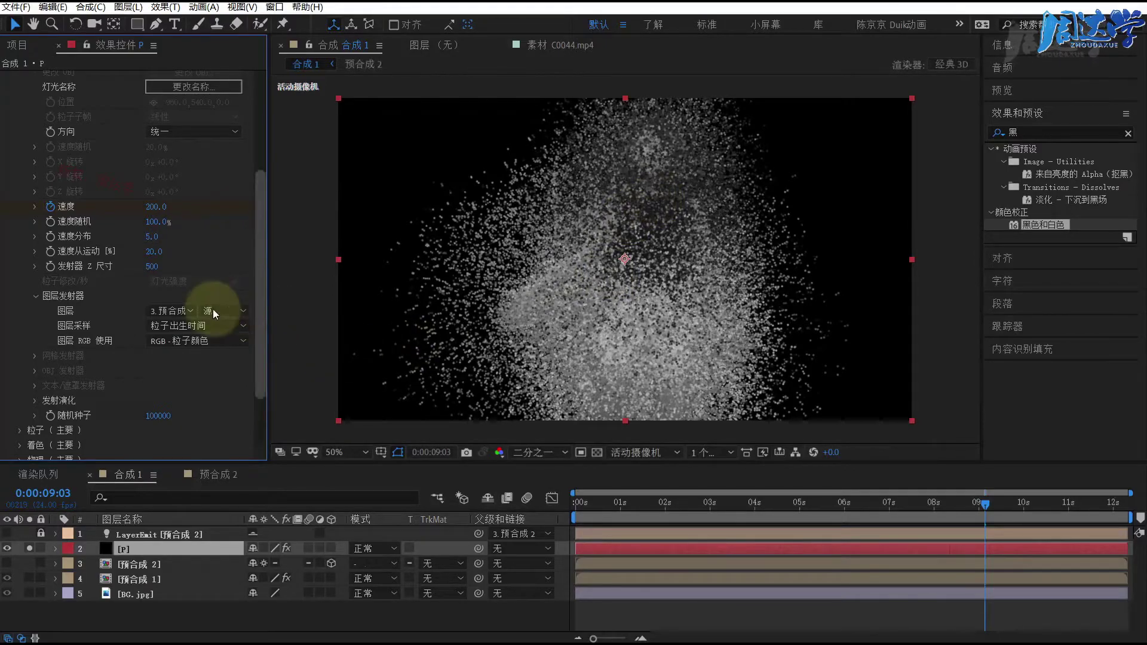
{"action": "scroll", "coordinate": [101, 385], "scroll_direction": "down", "scroll_amount": 3}
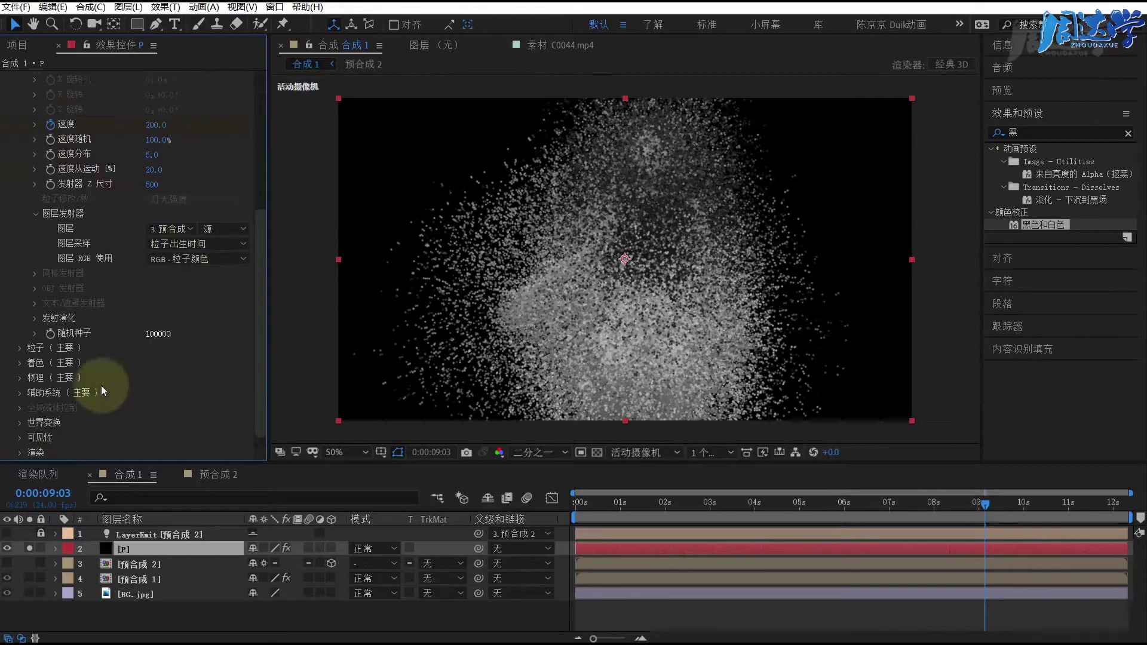
{"action": "left_click", "coordinate": [20, 347]}
{"action": "scroll", "coordinate": [21, 347], "scroll_direction": "down", "scroll_amount": 9}
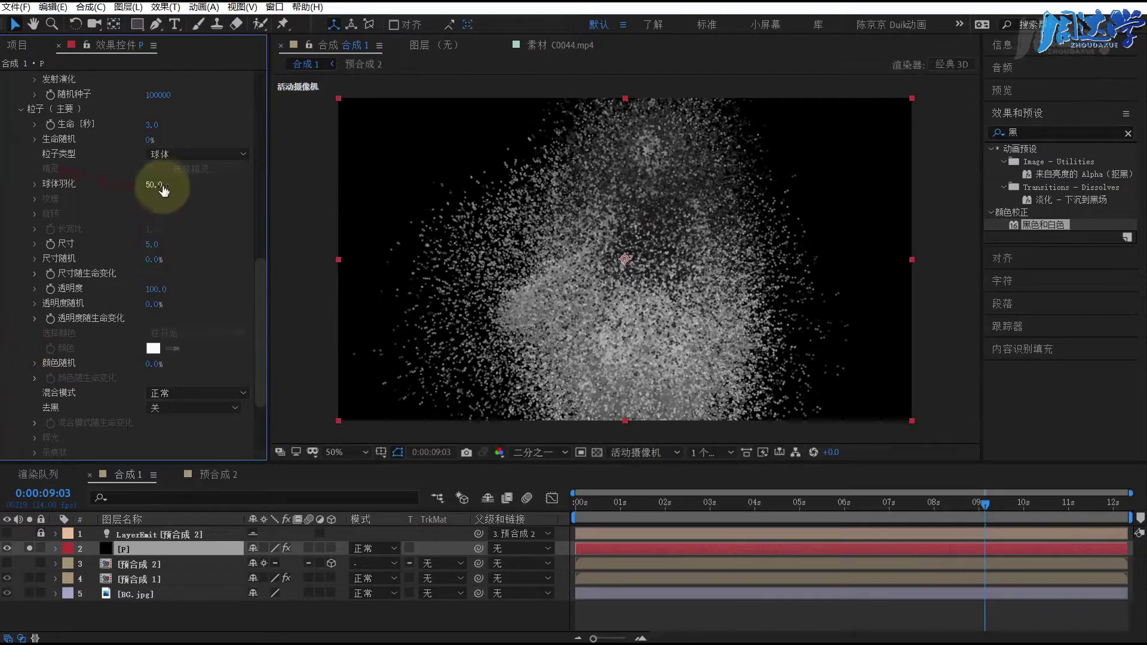
- Set particle Life Random to 7% and switch Particle Type from 球体 to 云朵 (Cloudlet)
{"action": "left_click", "coordinate": [152, 122]}
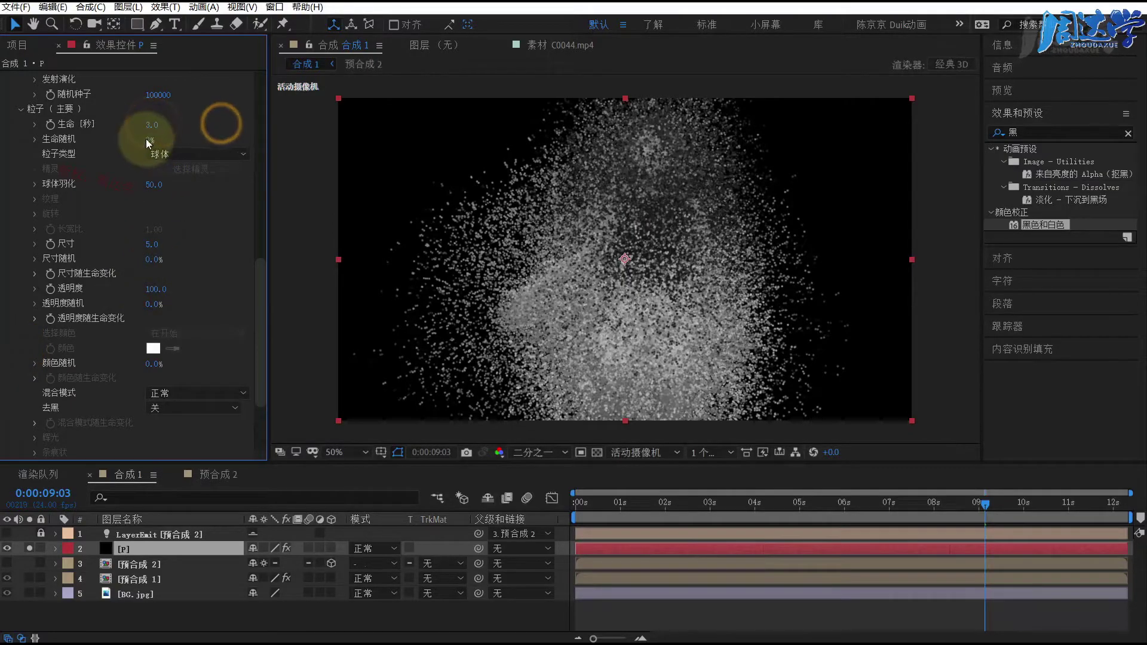
{"action": "left_click_drag", "start_coordinate": [148, 142], "coordinate": [155, 141]}
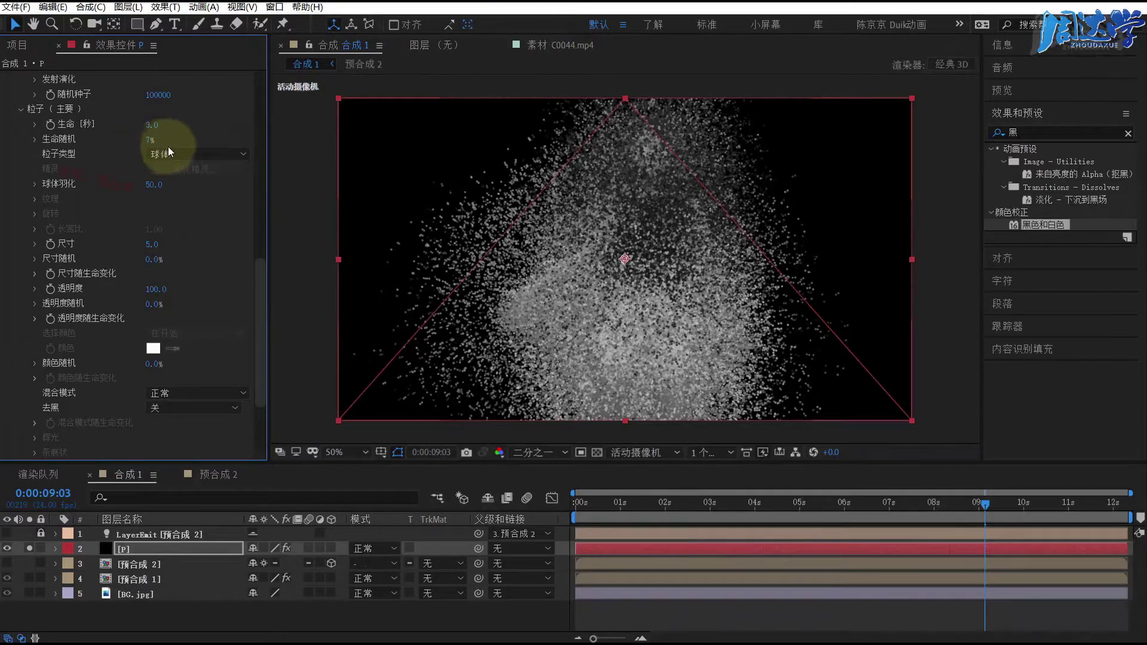
{"action": "left_click", "coordinate": [624, 261]}
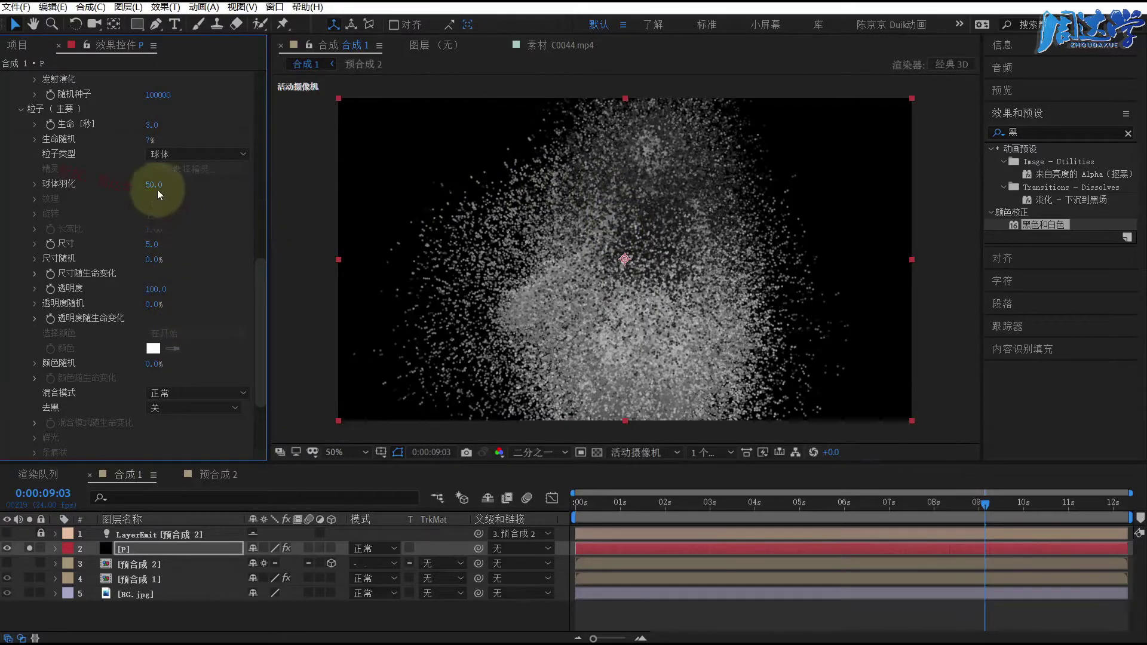
{"action": "left_click", "coordinate": [160, 154]}
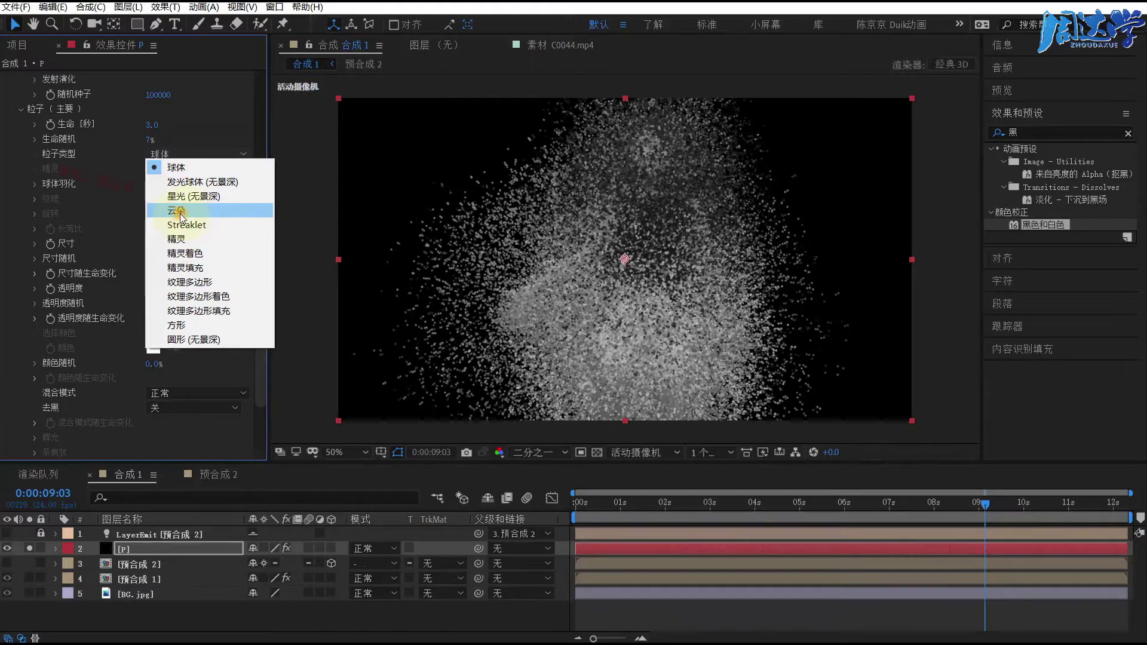
{"action": "left_click", "coordinate": [180, 212]}
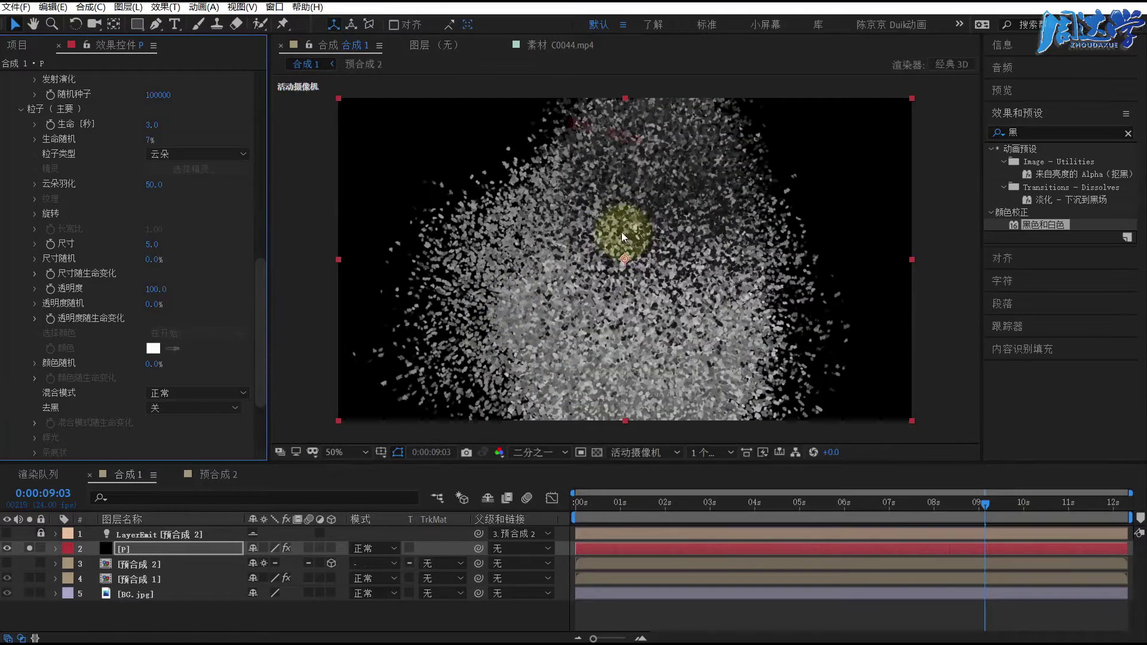
- Save As the project under the name 项目P in the 032 灭霸响指灰烬效果 folder
{"action": "left_click", "coordinate": [16, 7]}
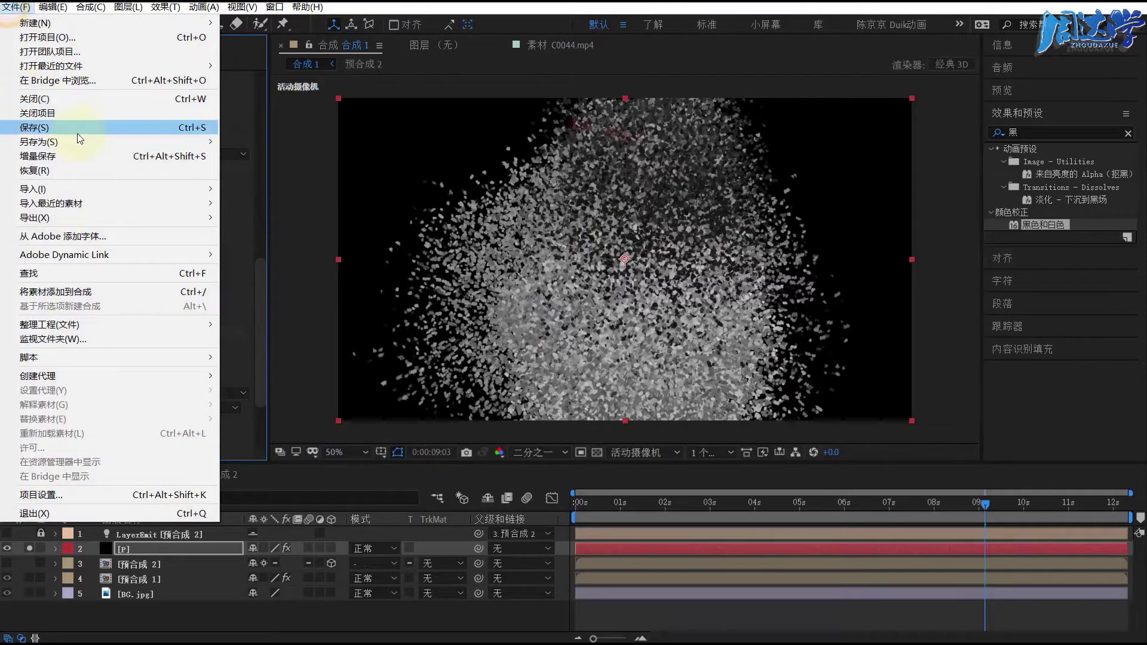
{"action": "left_click", "coordinate": [251, 141]}
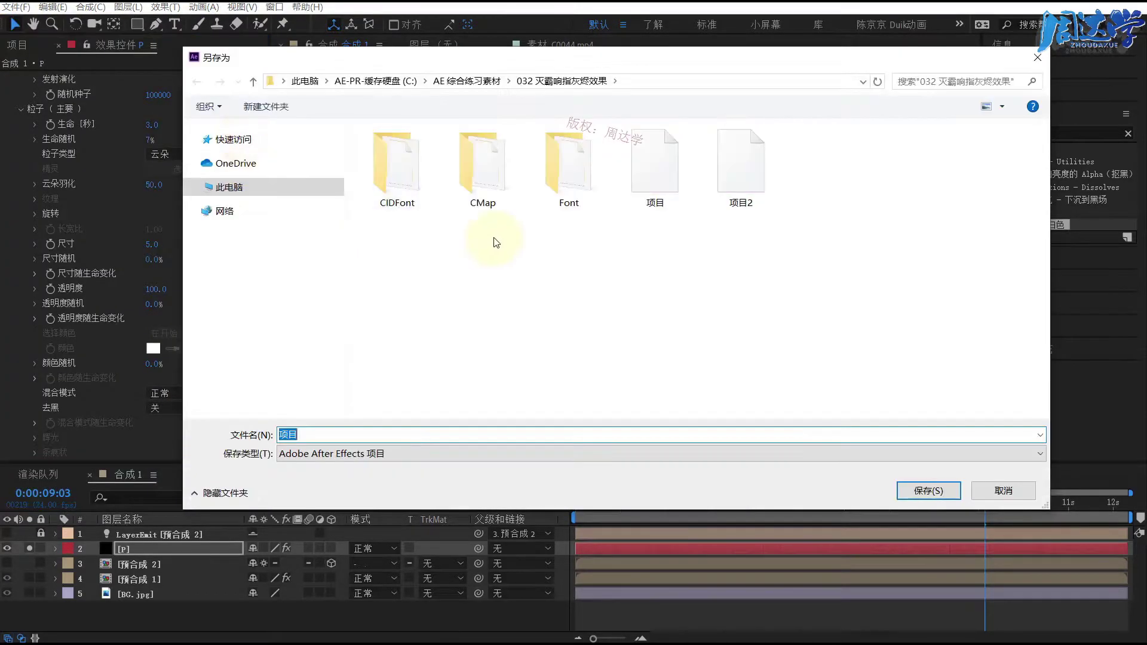
{"action": "left_click", "coordinate": [738, 173]}
{"action": "left_click", "coordinate": [313, 434]}
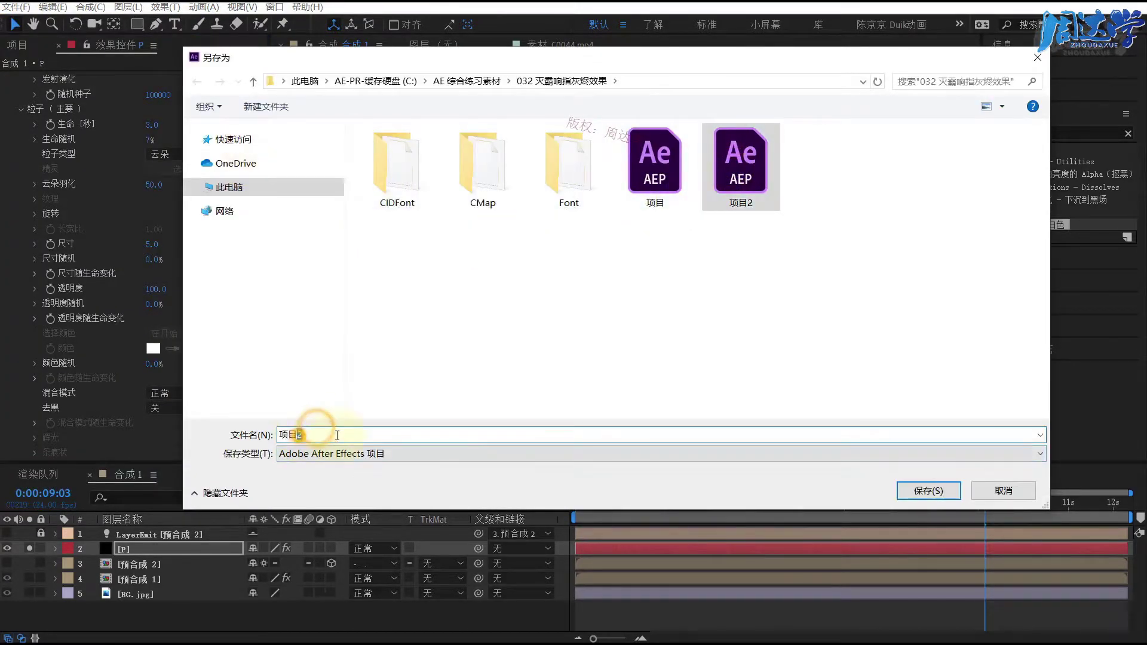
{"action": "type", "text": "P"}
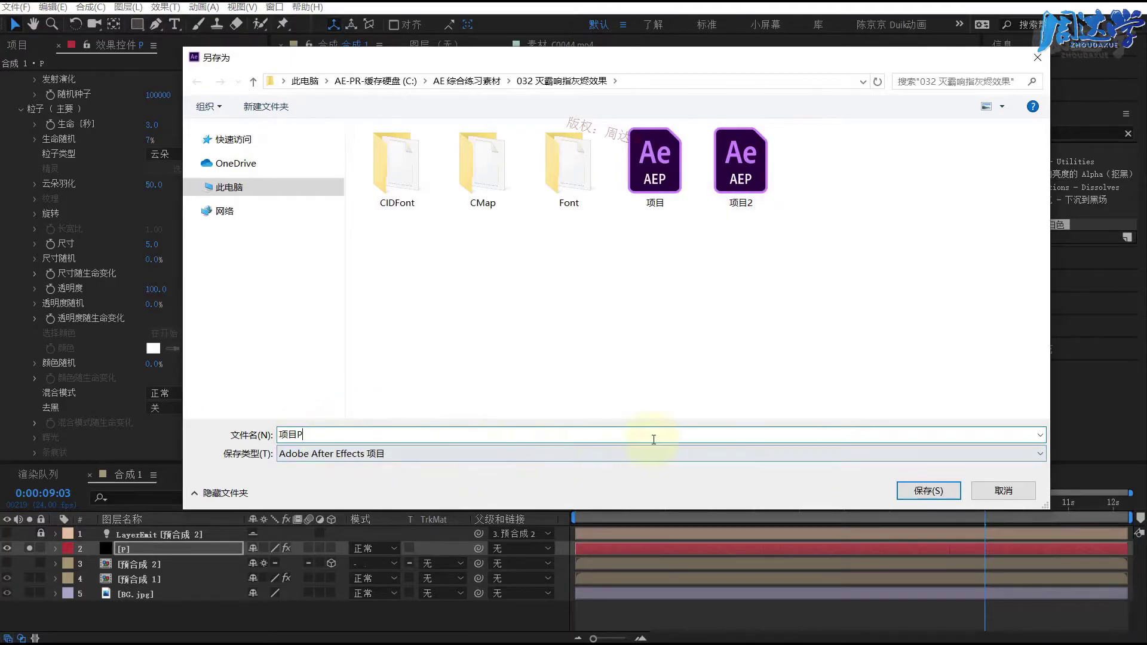
{"action": "left_click", "coordinate": [927, 488]}
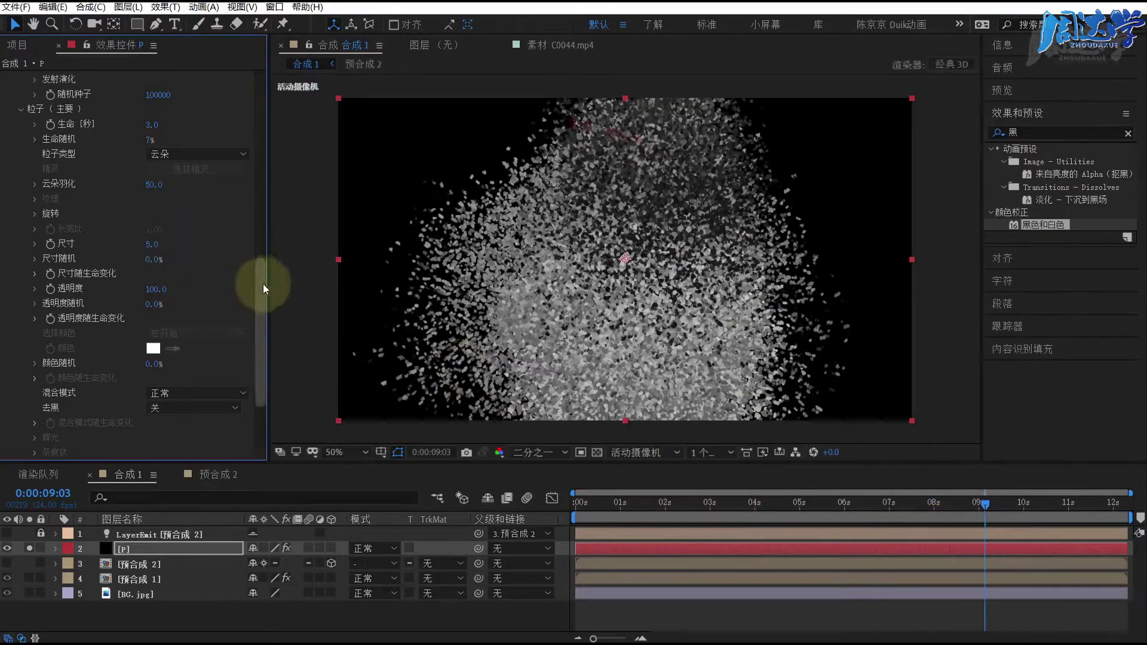
- Lower Cloudlet Feather to 5.0 and inspect the size and opacity randomness controls
{"action": "mouse_move", "coordinate": [267, 285]}
{"action": "left_mouse_down"}
{"action": "mouse_move", "coordinate": [260, 311]}
{"action": "mouse_move", "coordinate": [260, 277]}
{"action": "left_mouse_up"}
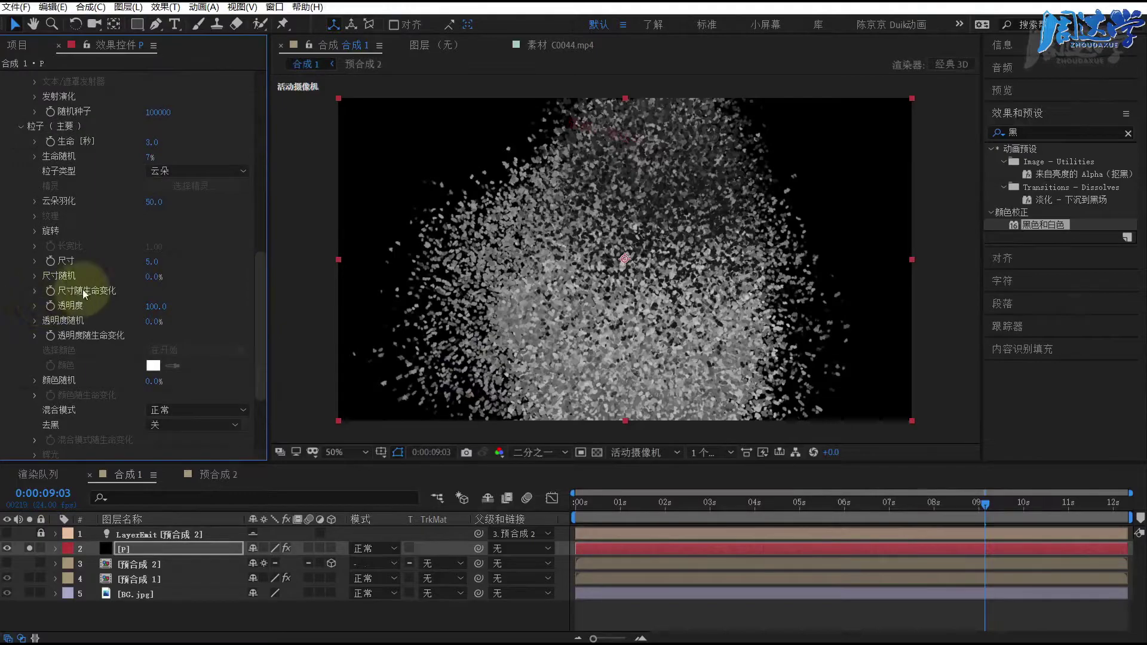
{"action": "left_click_drag", "start_coordinate": [260, 277], "coordinate": [267, 268]}
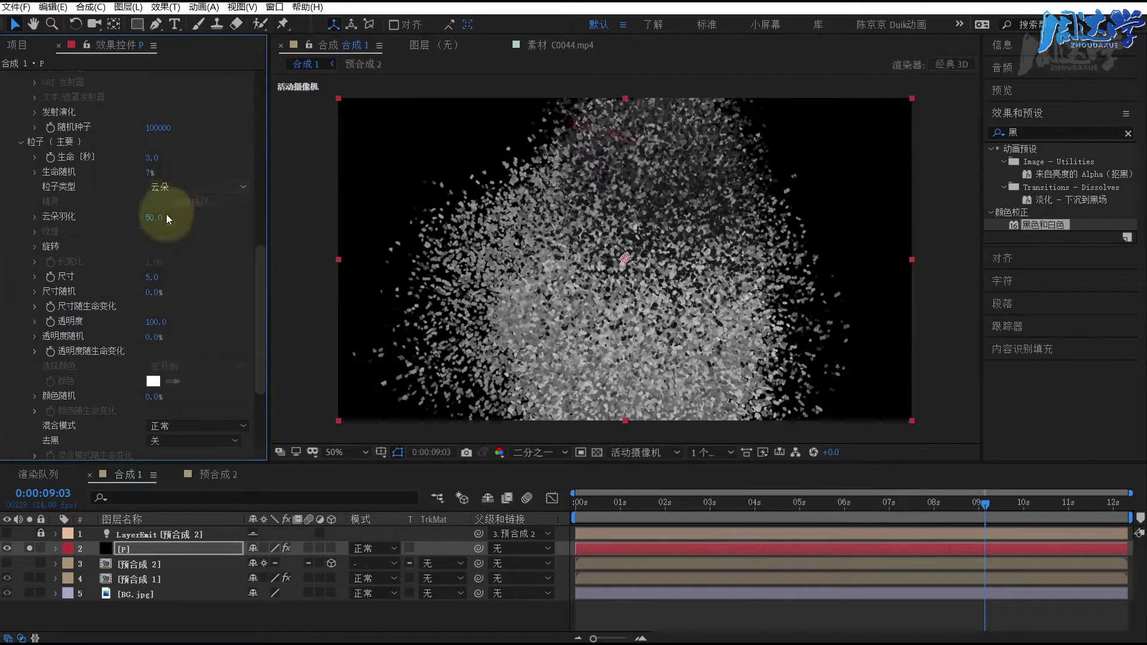
{"action": "left_click_drag", "start_coordinate": [153, 219], "coordinate": [112, 219]}
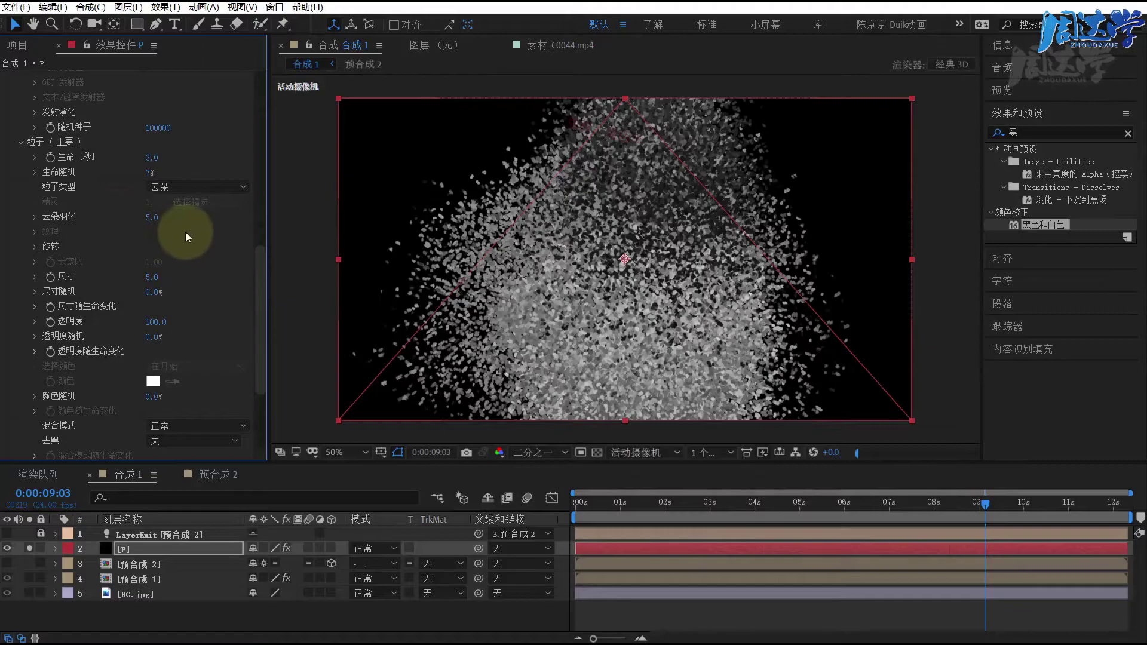
{"action": "left_click_drag", "start_coordinate": [261, 270], "coordinate": [264, 287]}
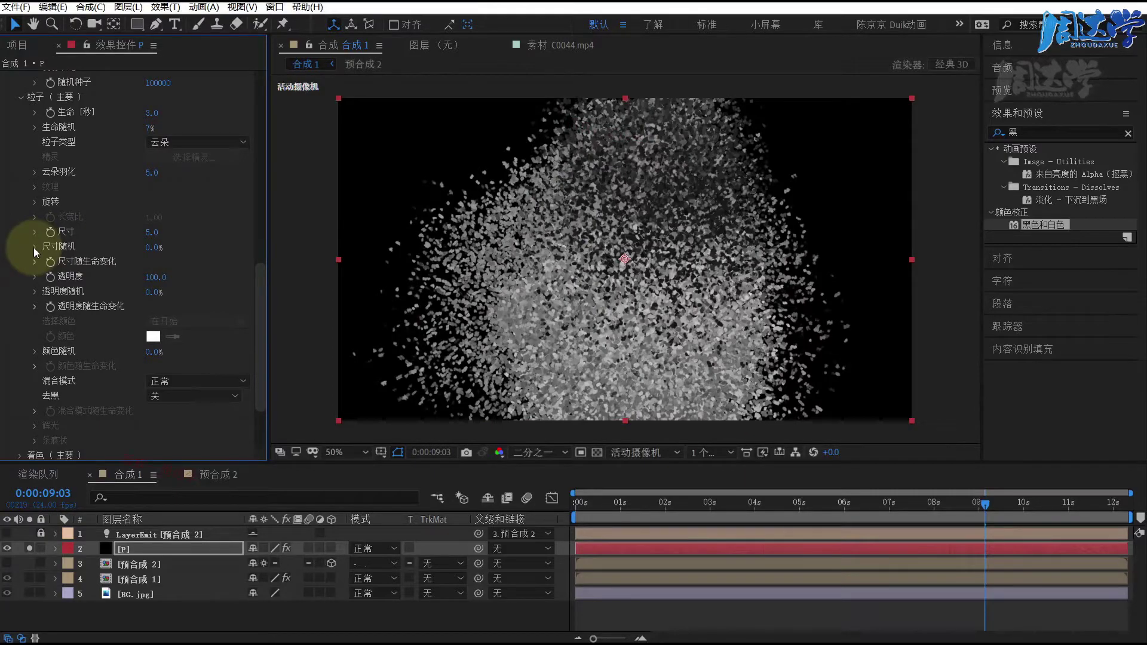
{"action": "left_click", "coordinate": [34, 247]}
{"action": "left_click", "coordinate": [34, 246]}
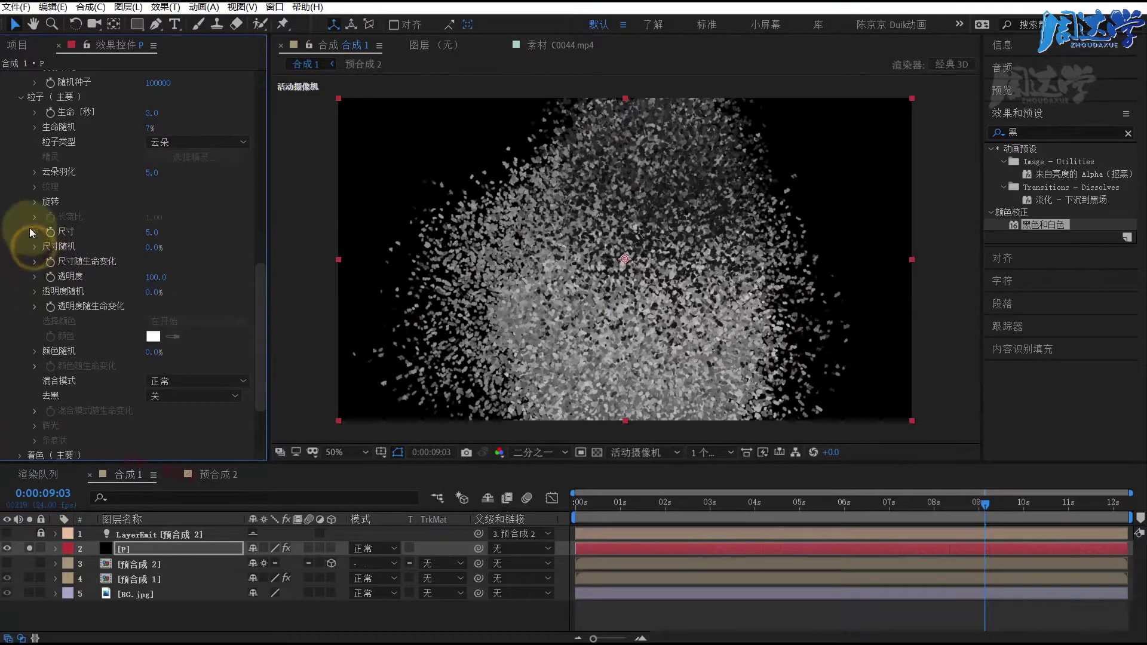
{"action": "left_click", "coordinate": [34, 233]}
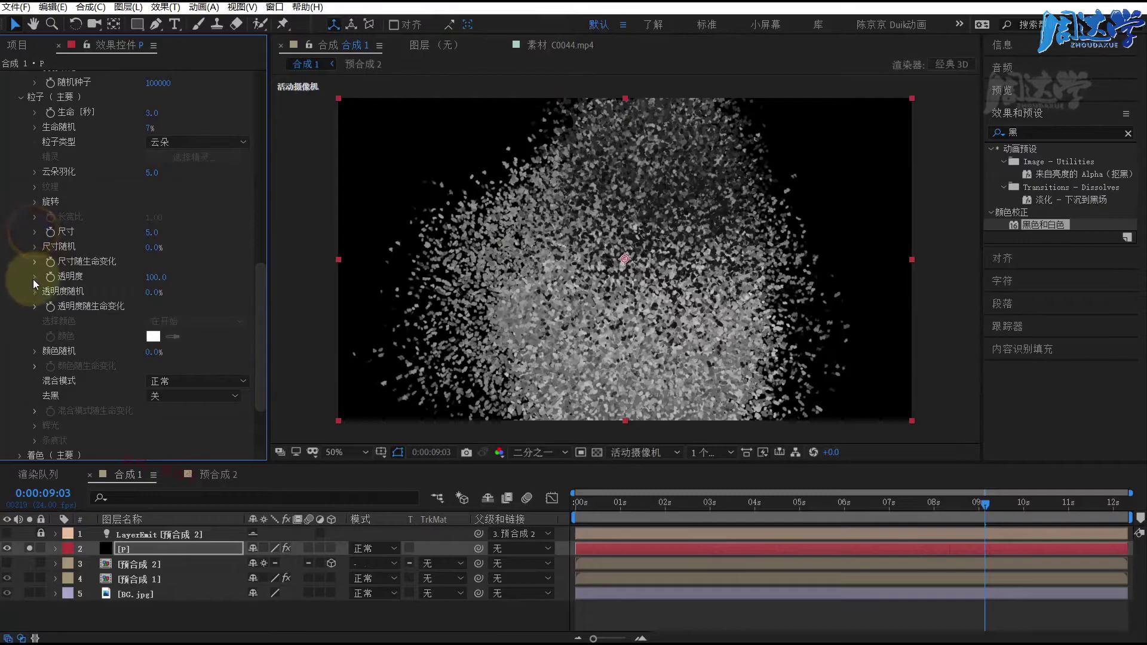
{"action": "left_click", "coordinate": [34, 291]}
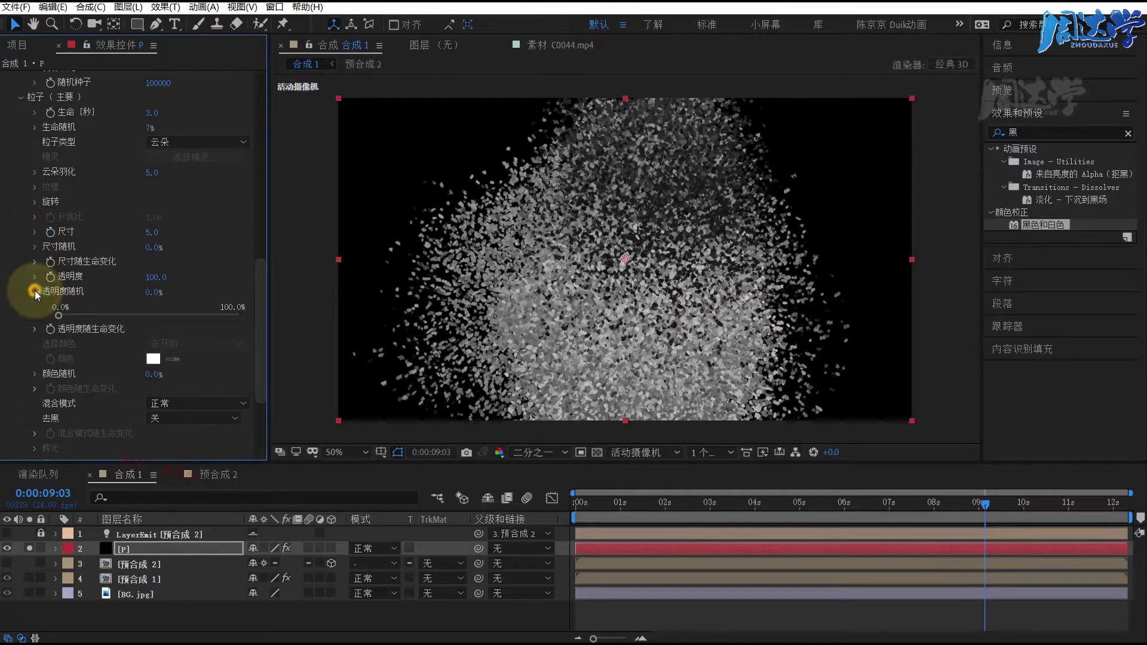
{"action": "left_click", "coordinate": [35, 291]}
- Apply a descending fade-out preset to P's Opacity over Life curve
{"action": "left_click", "coordinate": [34, 306]}
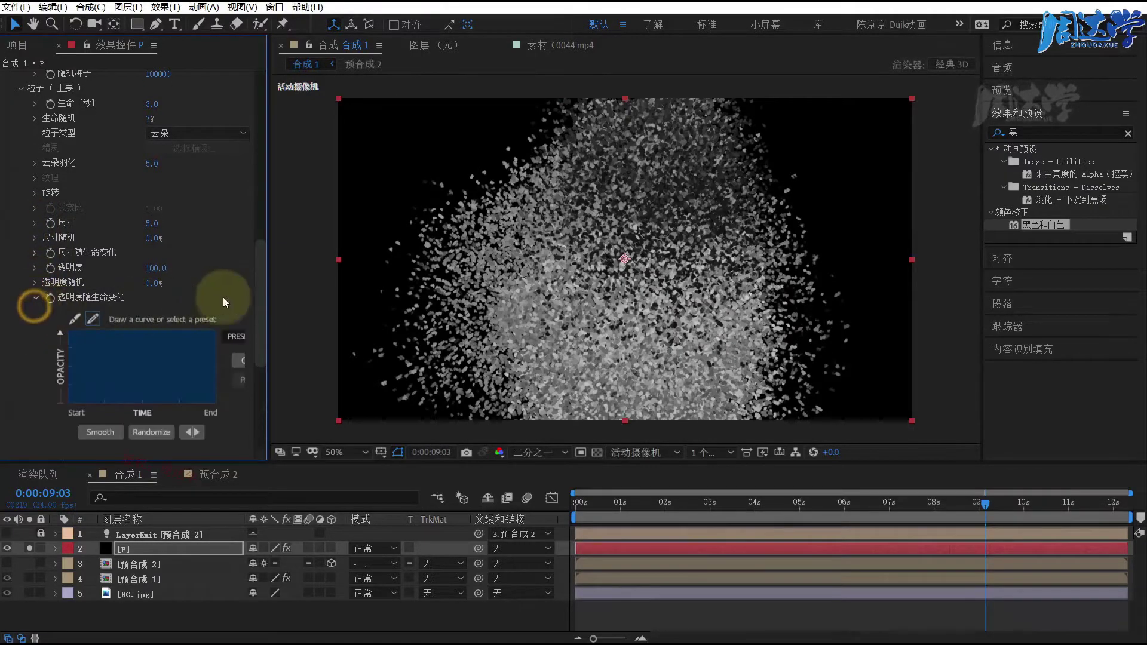
{"action": "left_click_drag", "start_coordinate": [267, 292], "coordinate": [370, 295]}
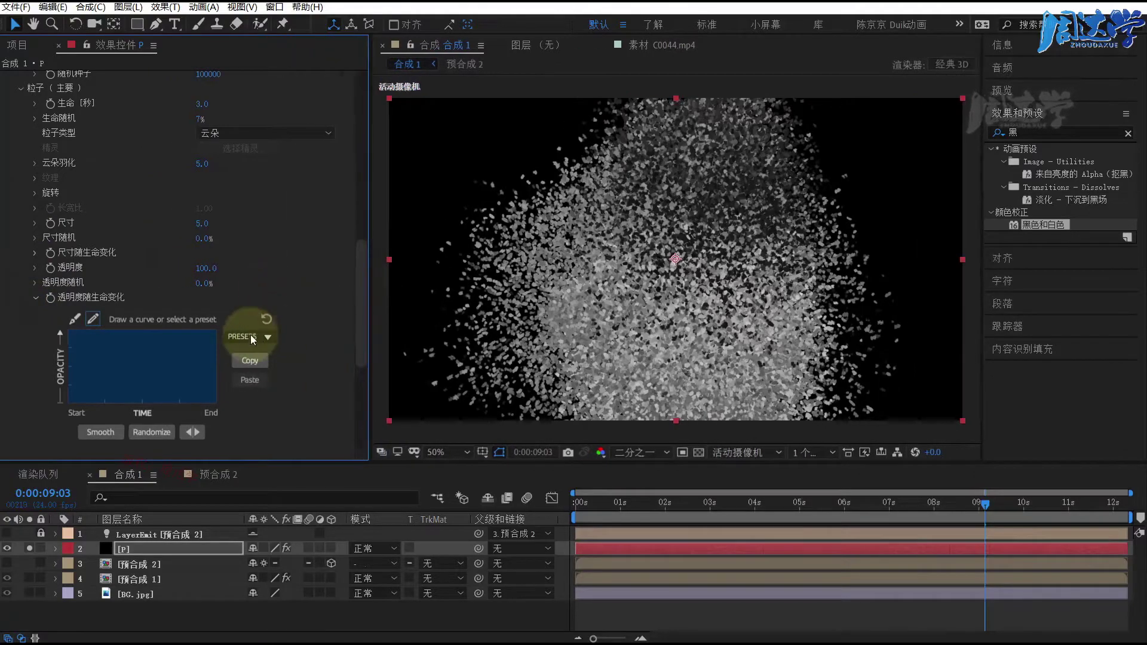
{"action": "left_click", "coordinate": [267, 337]}
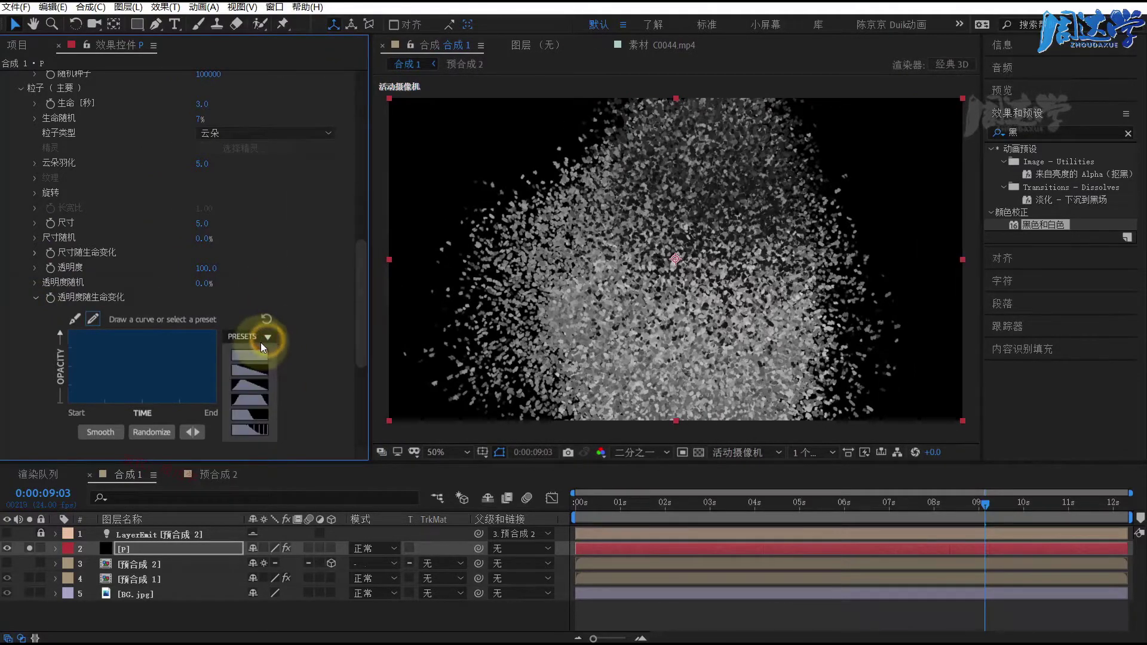
{"action": "left_click", "coordinate": [251, 373]}
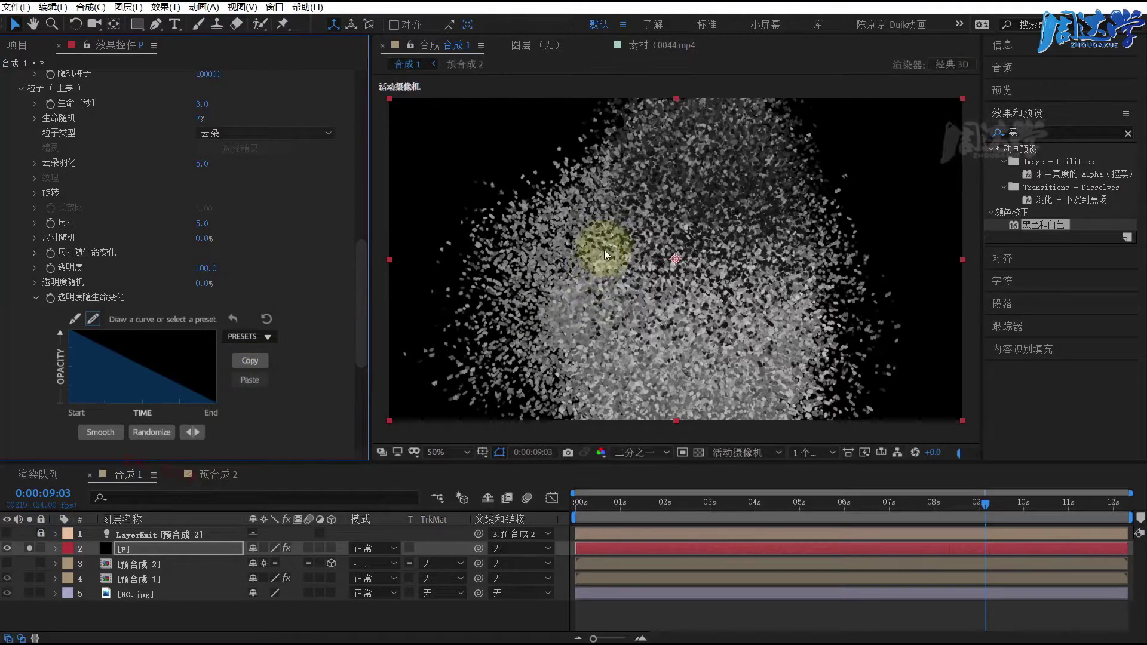
- Go to 0:00:09:09 and switch the viewer resolution to Quarter, then to Full
{"action": "left_click", "coordinate": [994, 505]}
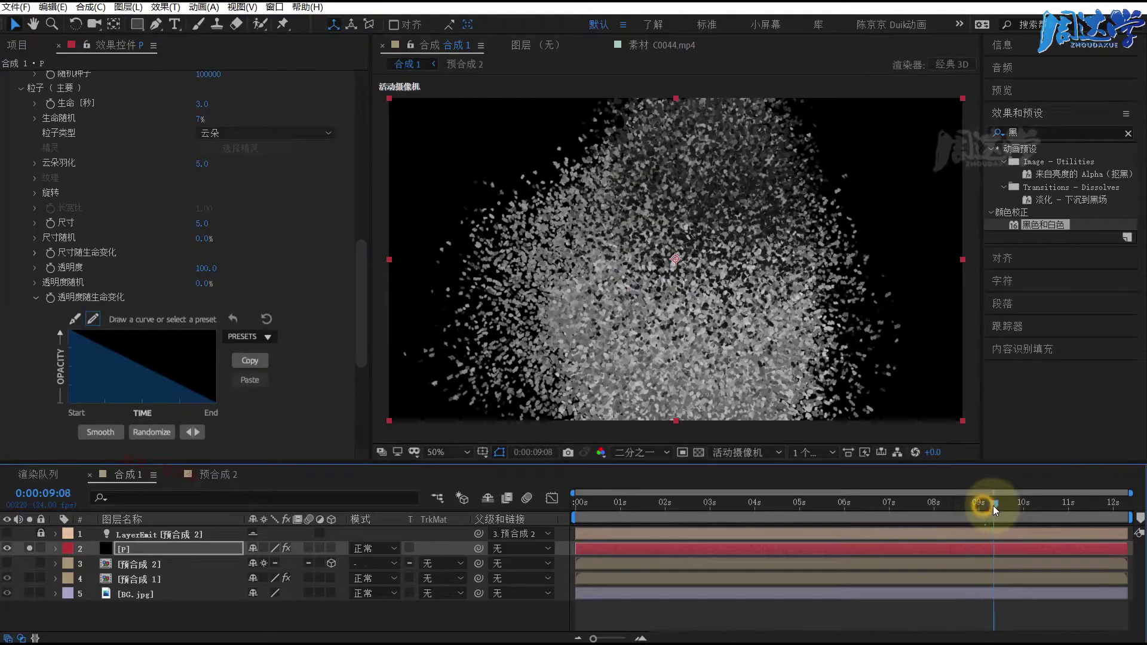
{"action": "left_click_drag", "start_coordinate": [995, 508], "coordinate": [995, 508]}
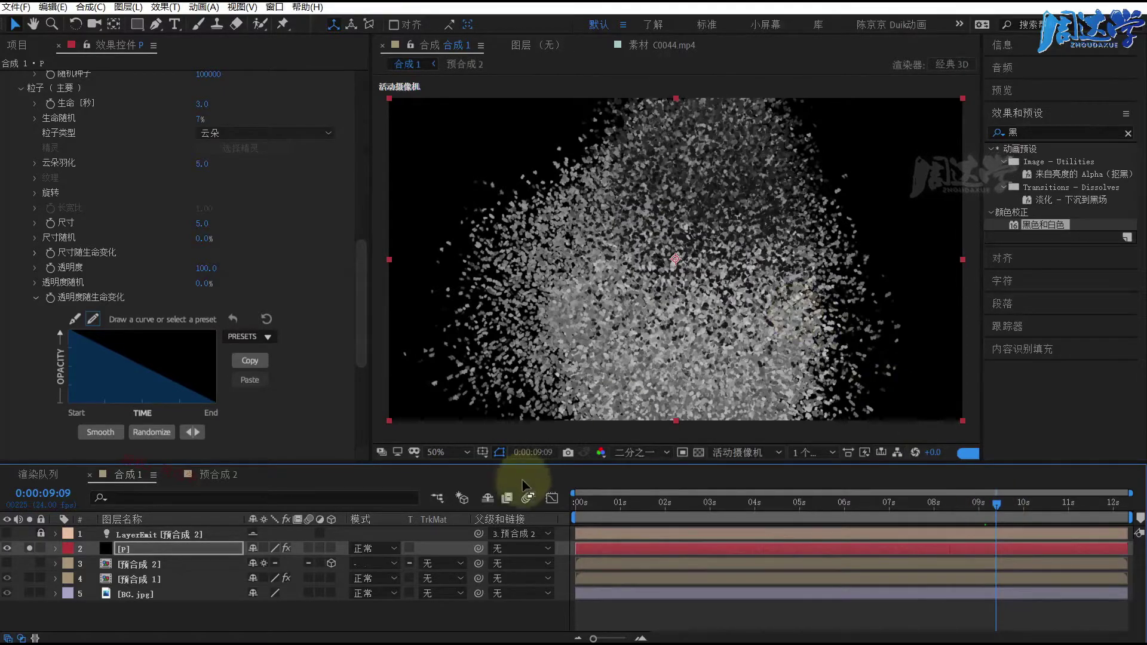
{"action": "left_click", "coordinate": [632, 453]}
{"action": "left_click", "coordinate": [642, 537]}
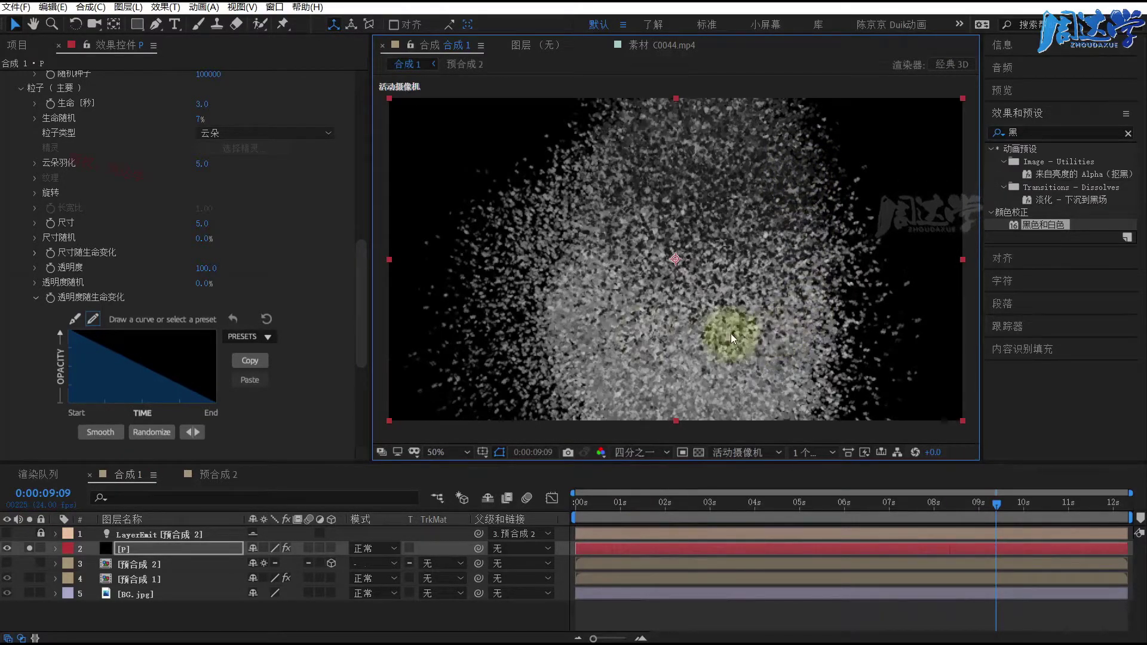
{"action": "left_click", "coordinate": [234, 360]}
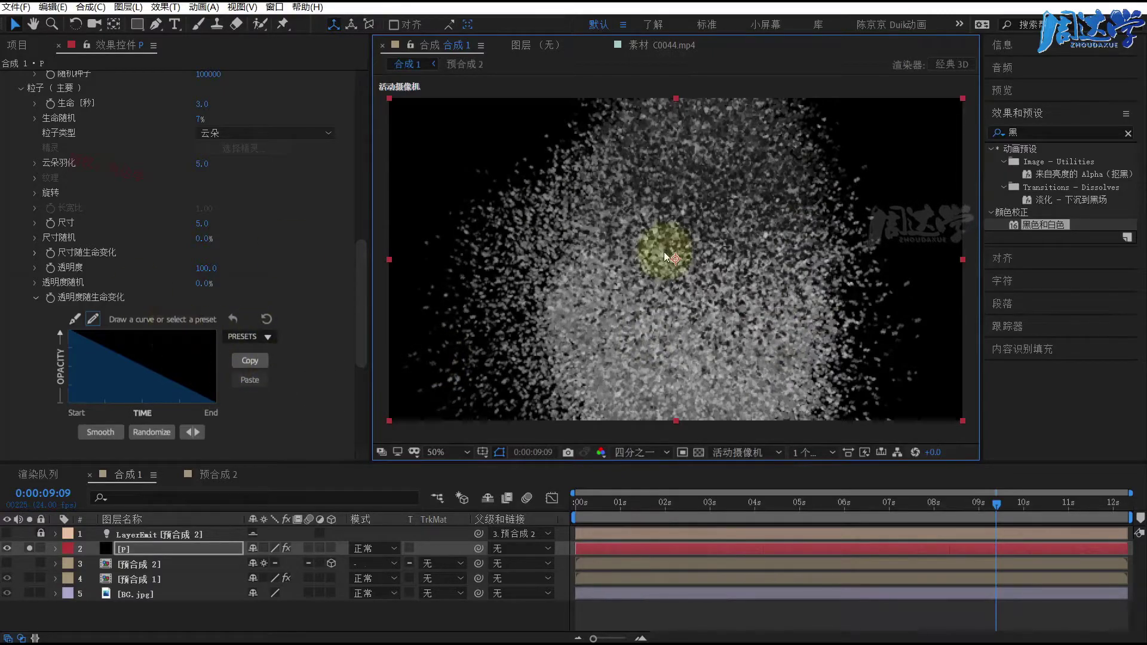
{"action": "left_click", "coordinate": [621, 452]}
{"action": "left_click", "coordinate": [630, 485]}
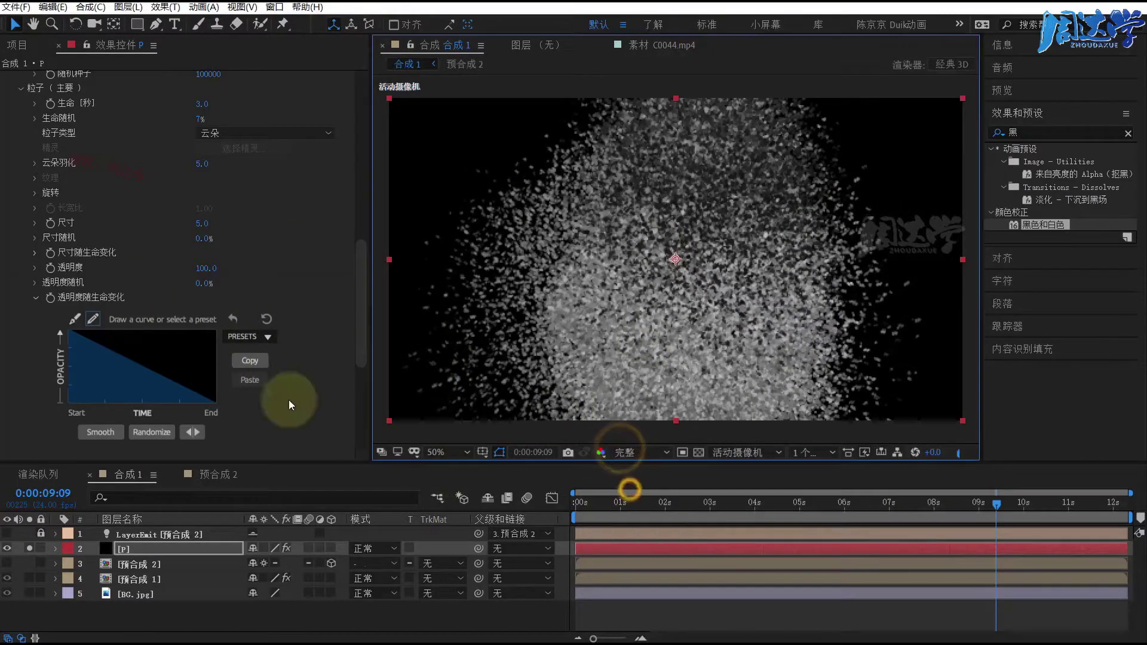
{"action": "left_click_drag", "start_coordinate": [362, 268], "coordinate": [365, 162]}
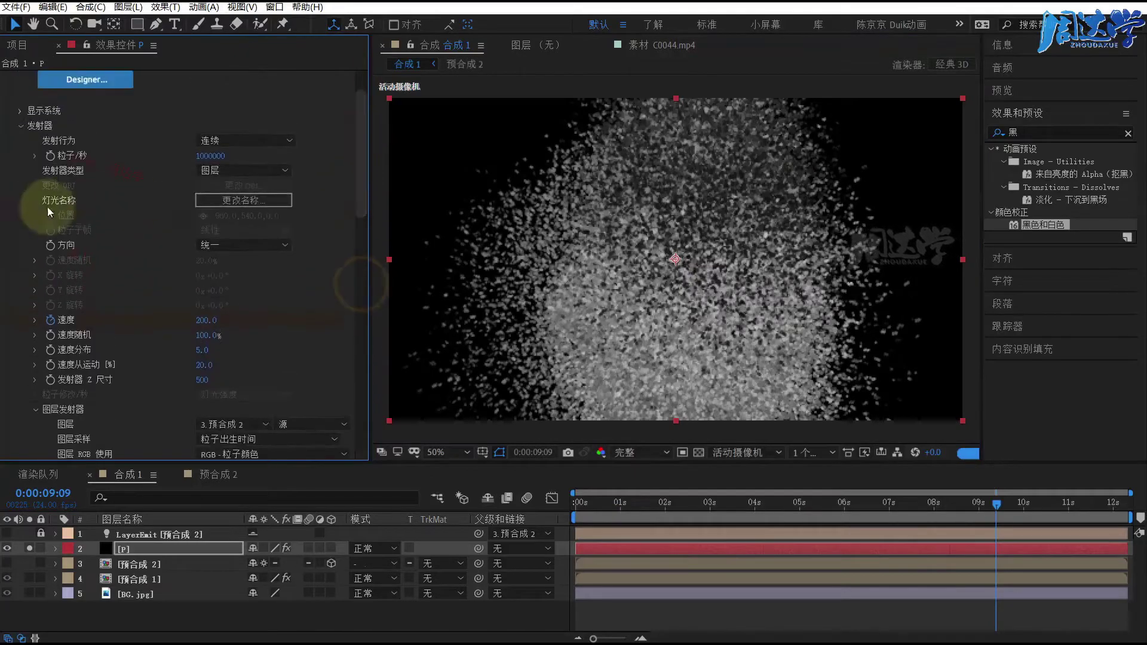
- Collapse Particular's Particle and Shading groups and expand the Emitter group
{"action": "left_click", "coordinate": [21, 126]}
{"action": "left_click", "coordinate": [21, 141]}
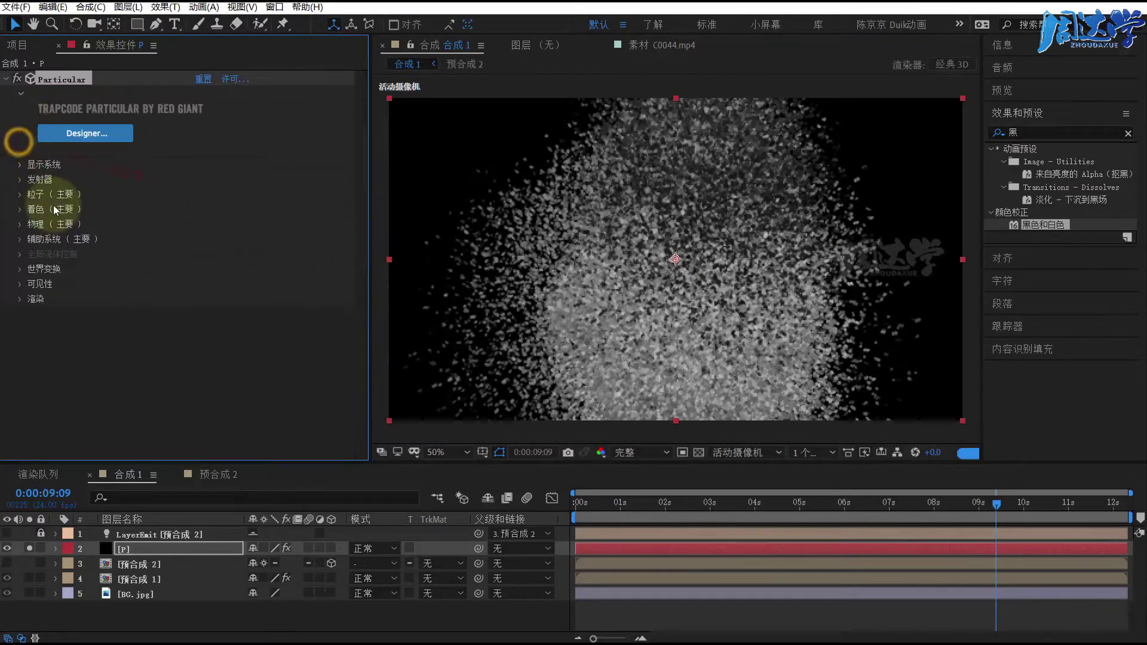
{"action": "left_click", "coordinate": [21, 209]}
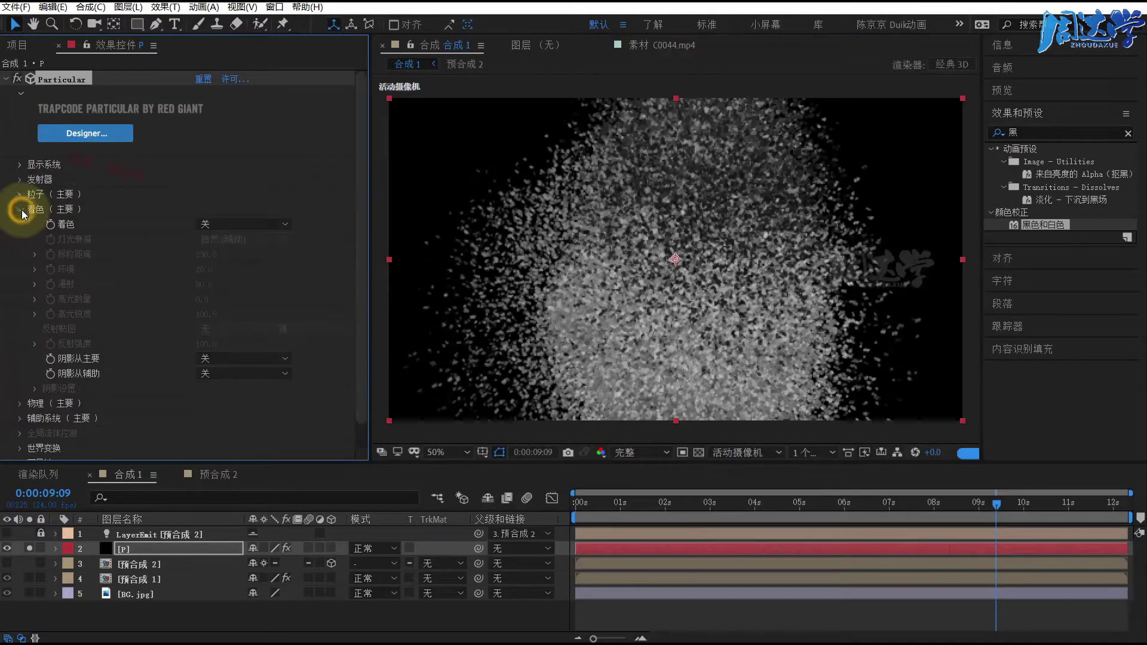
{"action": "left_click", "coordinate": [20, 209]}
{"action": "left_click", "coordinate": [20, 195]}
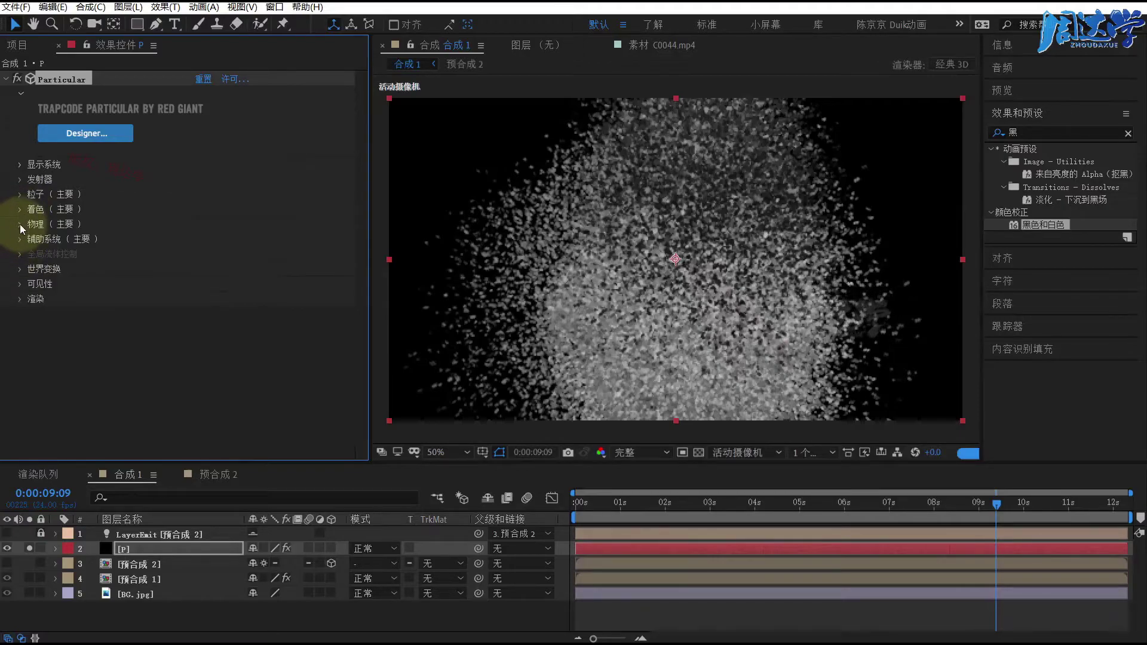
{"action": "left_click", "coordinate": [19, 209]}
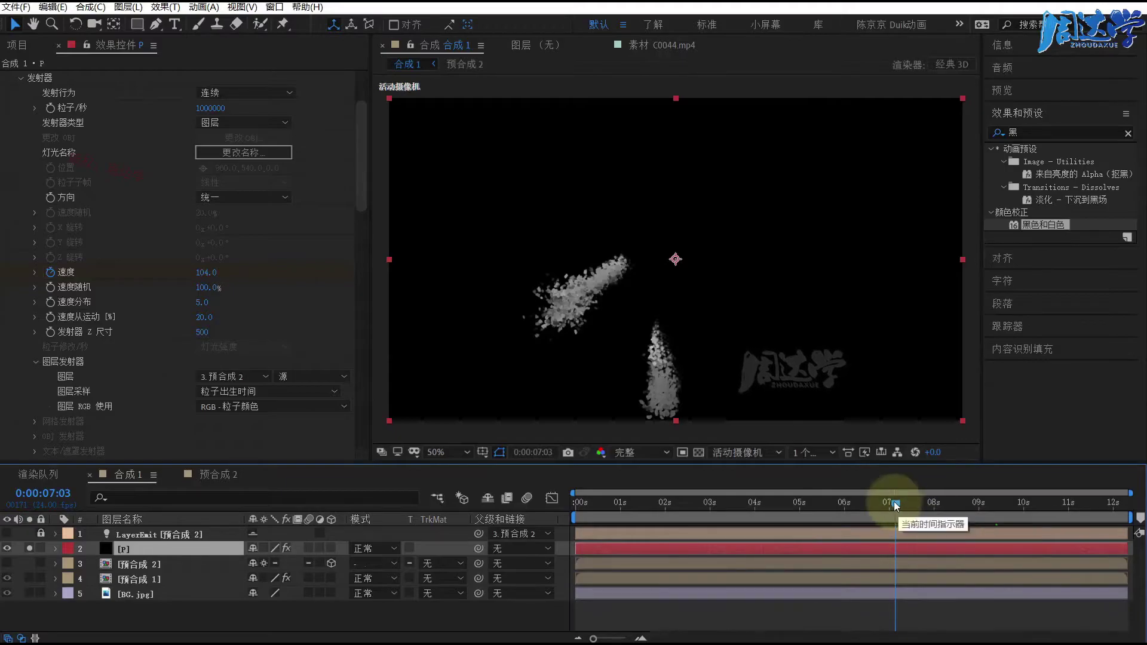
- Step through 0:00:07:09 and 0:00:07:18 to 0:00:08:17, where Velocity reads 180
{"action": "left_click", "coordinate": [904, 502]}
{"action": "left_click", "coordinate": [621, 329]}
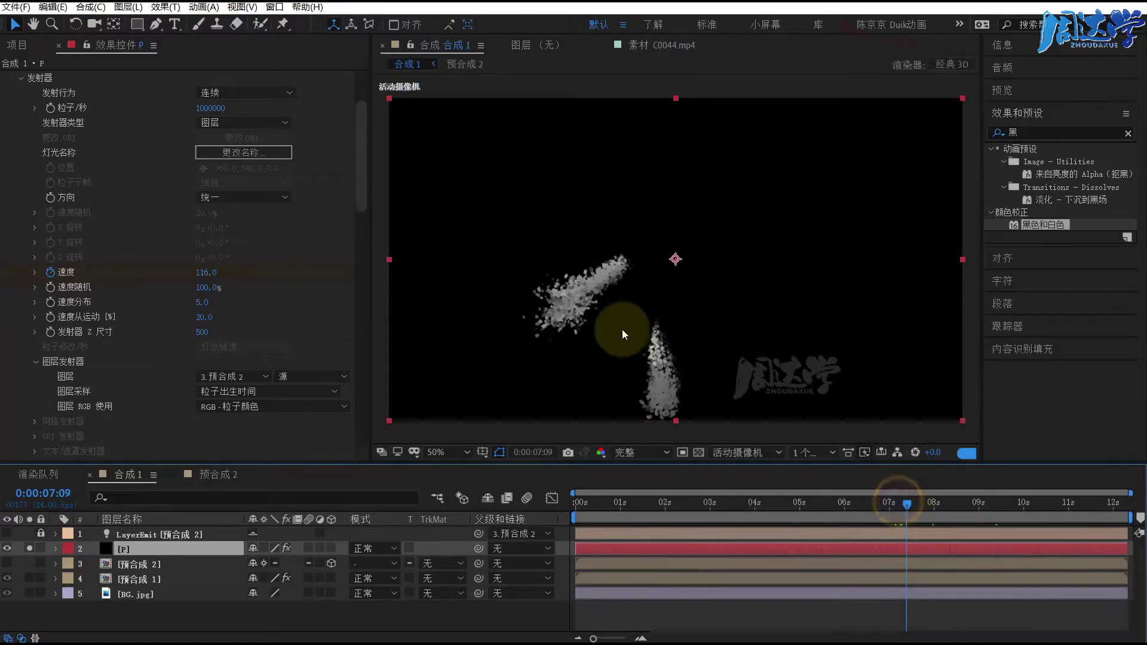
{"action": "left_click", "coordinate": [924, 505]}
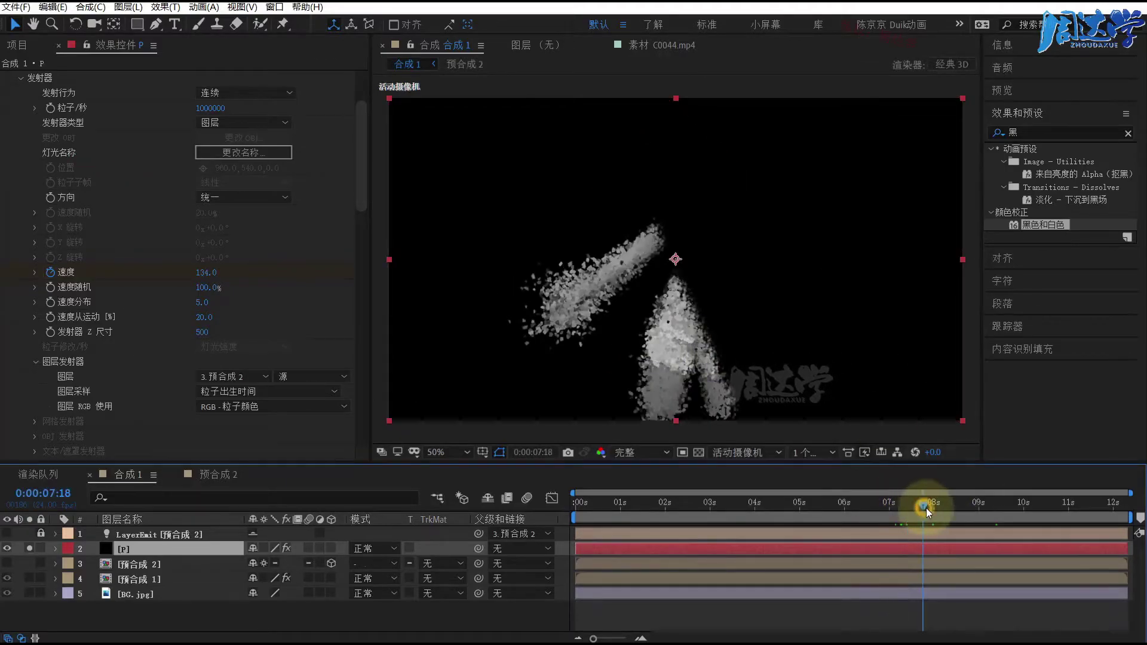
{"action": "left_click", "coordinate": [965, 508]}
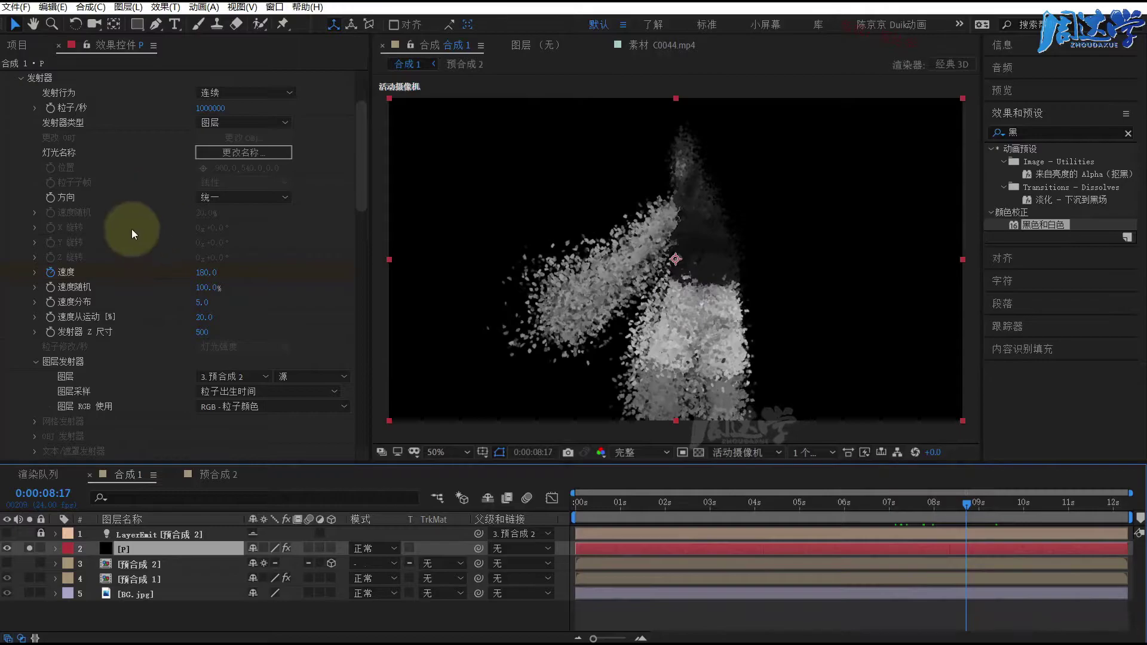
- In Particular's Shading, turn Shadowlet for Main on
{"action": "scroll", "coordinate": [132, 232], "scroll_direction": "up", "scroll_amount": 3}
{"action": "scroll", "coordinate": [133, 254], "scroll_direction": "down", "scroll_amount": 3}
{"action": "scroll", "coordinate": [122, 286], "scroll_direction": "down", "scroll_amount": 3}
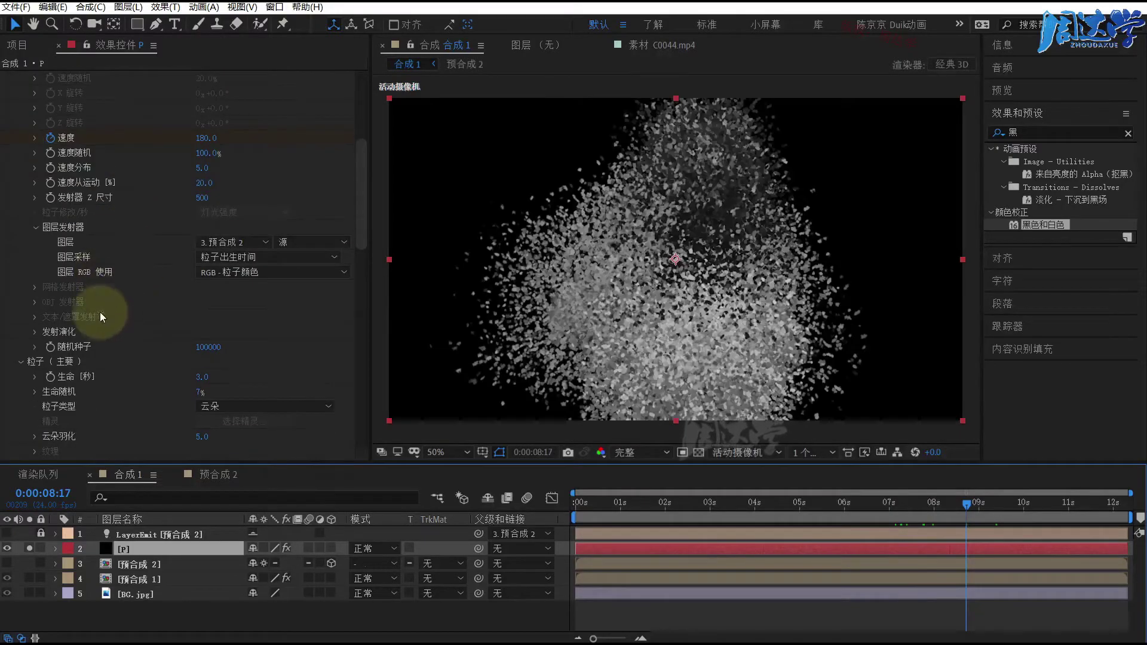
{"action": "scroll", "coordinate": [111, 329], "scroll_direction": "down", "scroll_amount": 3}
{"action": "scroll", "coordinate": [161, 355], "scroll_direction": "down", "scroll_amount": 3}
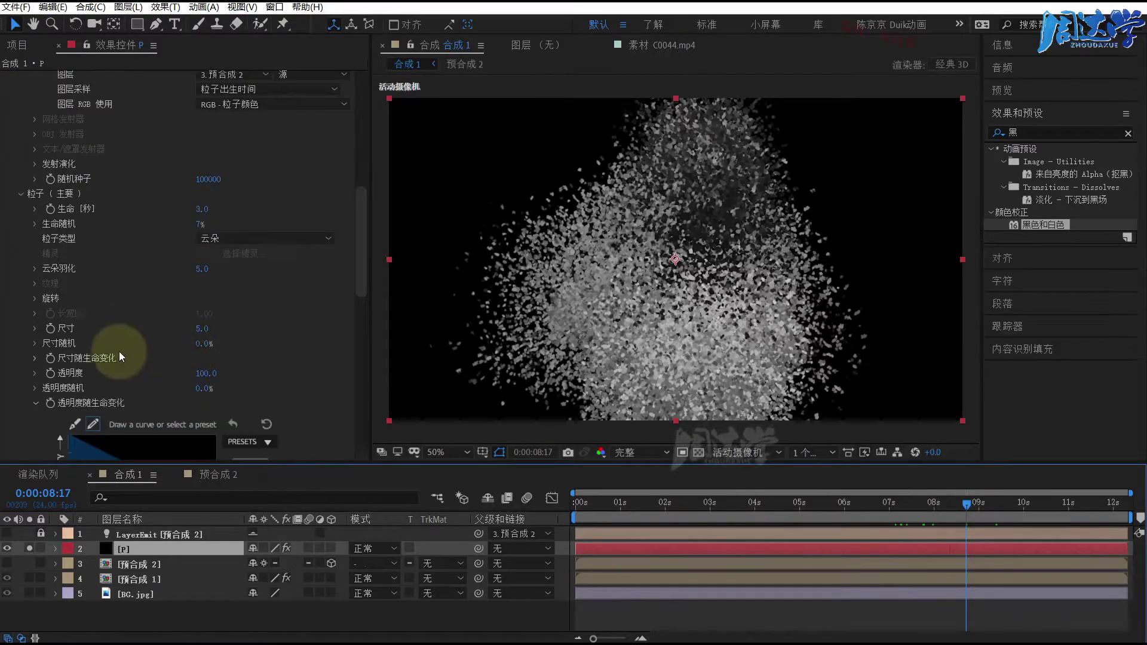
{"action": "scroll", "coordinate": [118, 358], "scroll_direction": "down", "scroll_amount": 1}
{"action": "scroll", "coordinate": [129, 369], "scroll_direction": "down", "scroll_amount": 7}
{"action": "scroll", "coordinate": [134, 339], "scroll_direction": "down", "scroll_amount": 4}
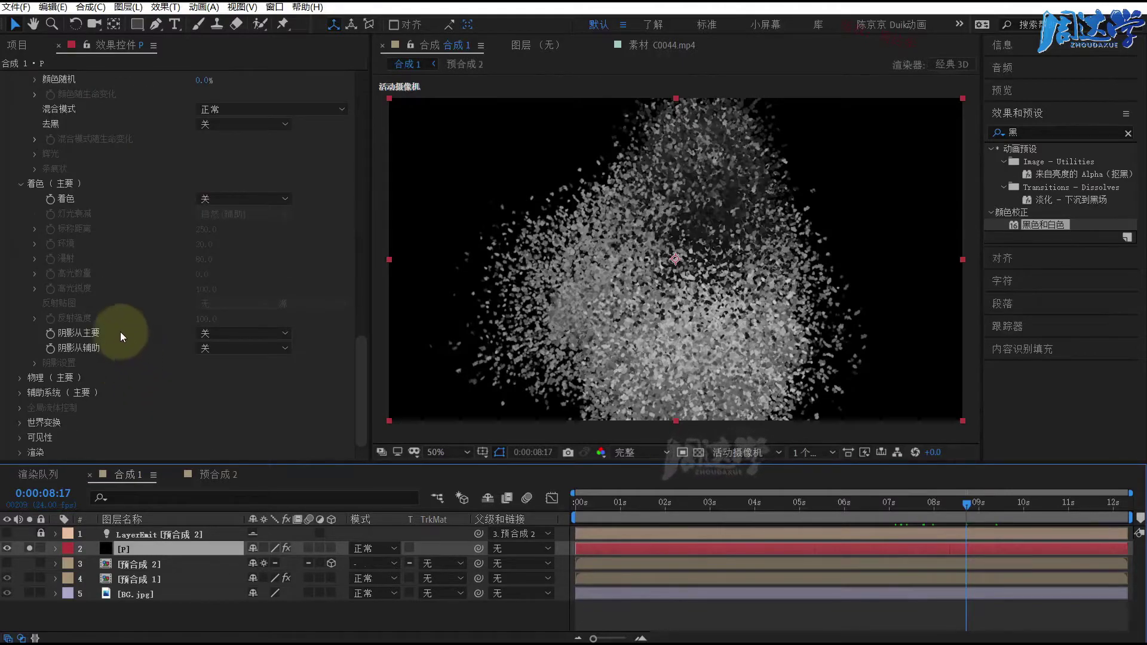
{"action": "left_click", "coordinate": [231, 330]}
{"action": "left_click", "coordinate": [221, 346]}
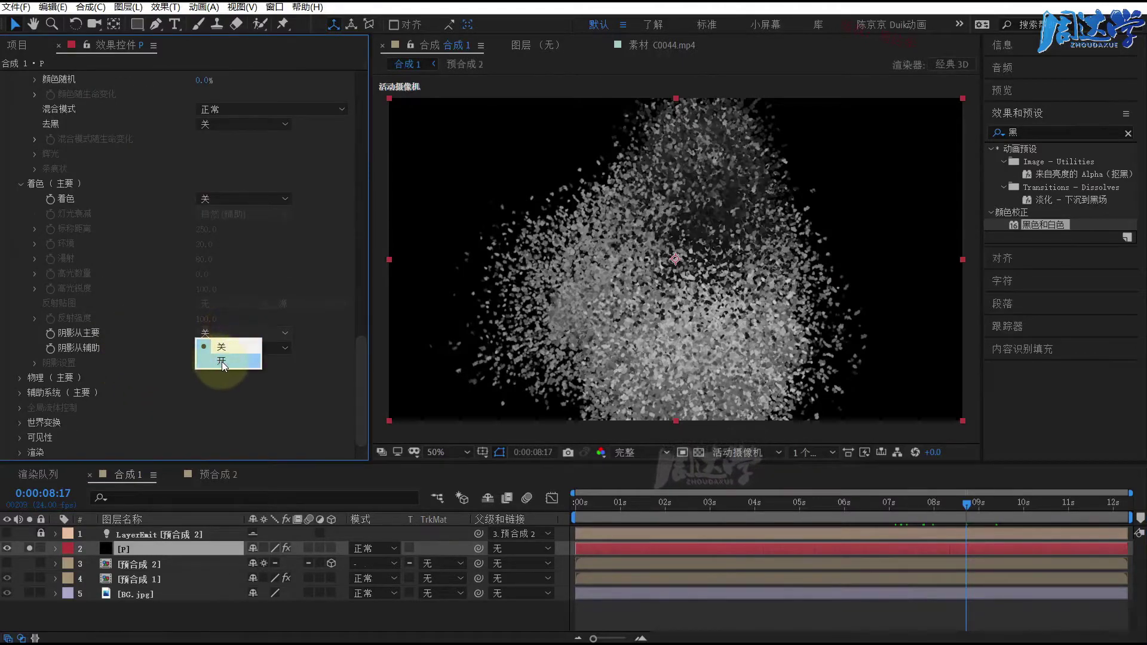
{"action": "left_click", "coordinate": [224, 361]}
{"action": "left_click", "coordinate": [34, 362]}
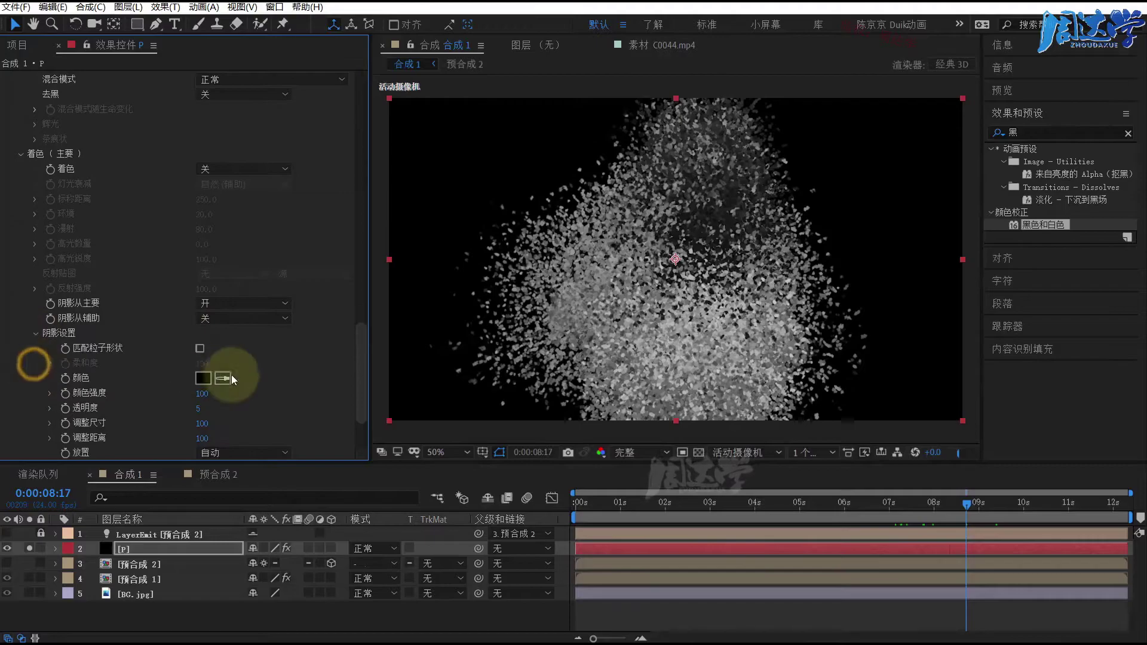
- Set Shadowlet Opacity to 6 and Adjust Distance to 131
{"action": "left_click", "coordinate": [198, 409]}
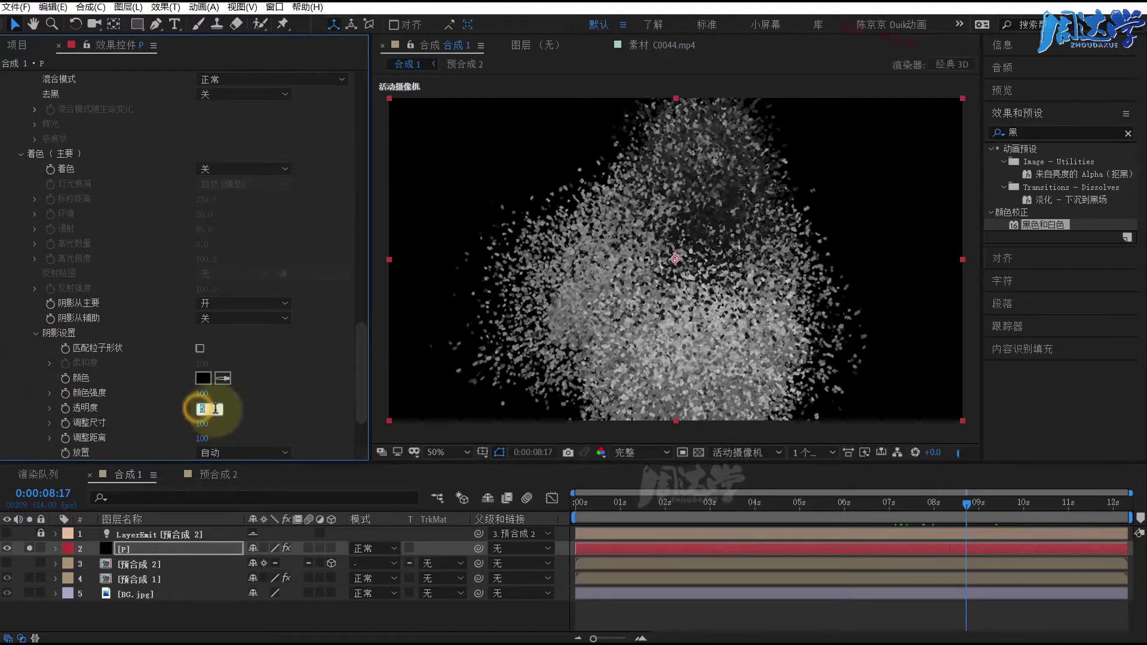
{"action": "left_click", "coordinate": [206, 408]}
{"action": "left_click", "coordinate": [200, 406]}
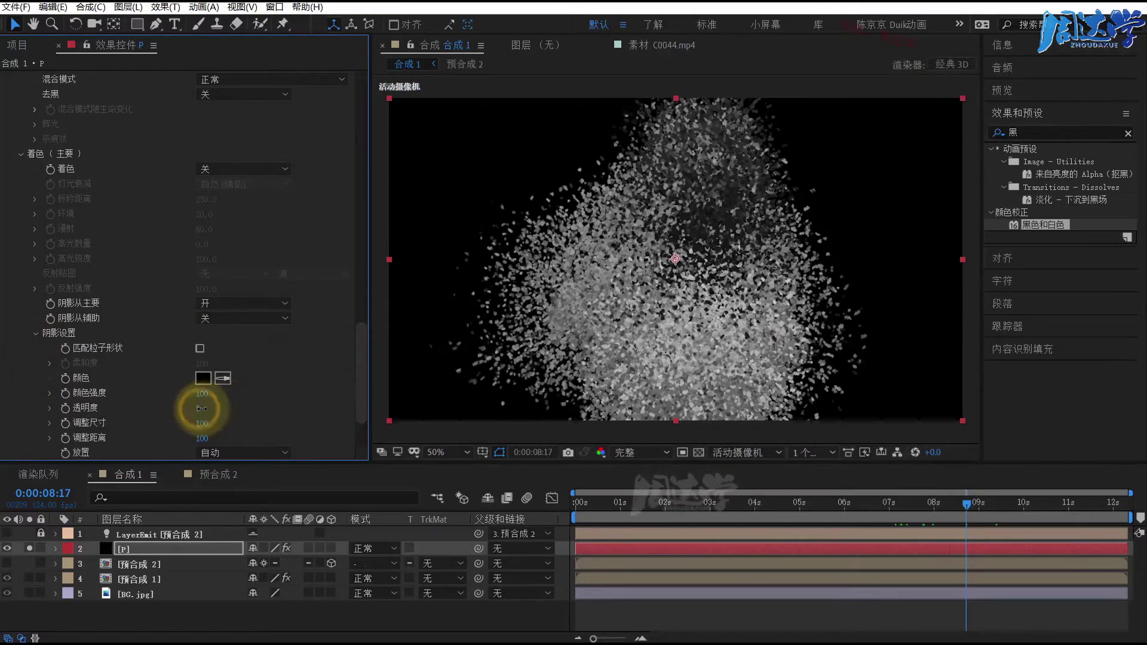
{"action": "left_click", "coordinate": [200, 408]}
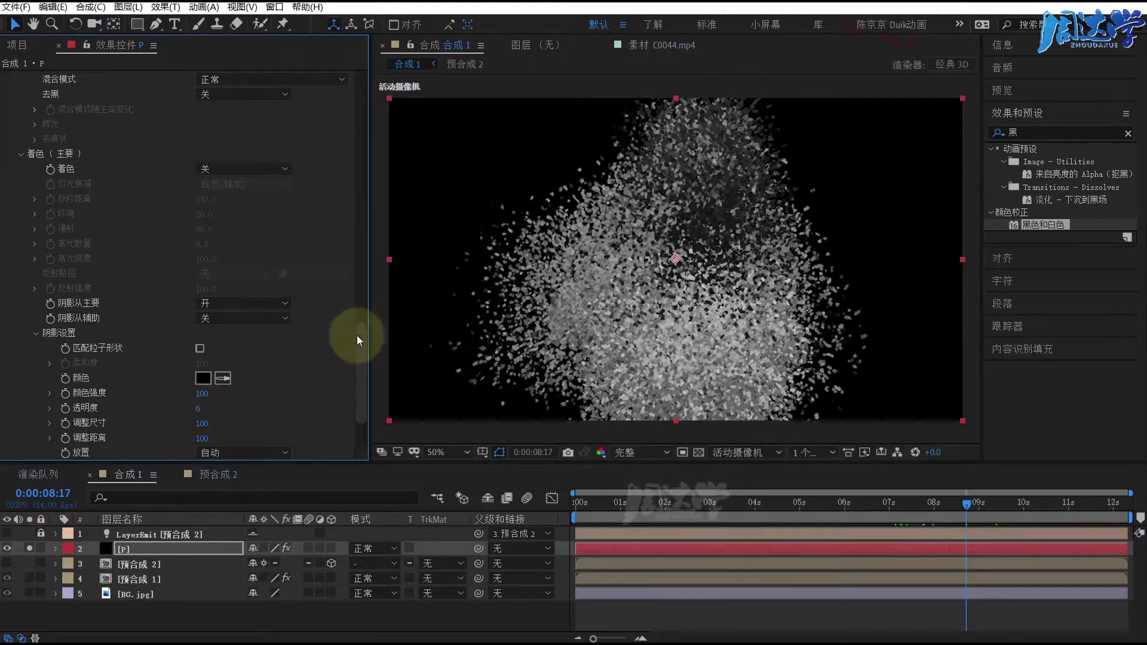
{"action": "left_click_drag", "start_coordinate": [361, 336], "coordinate": [362, 360]}
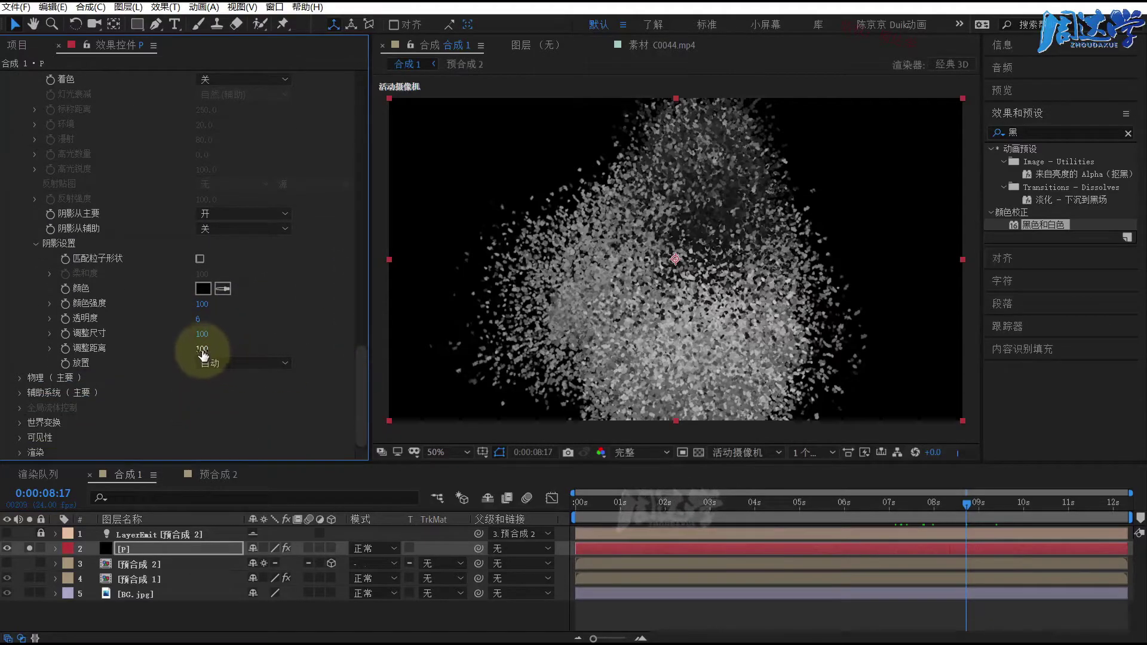
{"action": "left_click_drag", "start_coordinate": [201, 348], "coordinate": [227, 348]}
{"action": "left_click", "coordinate": [607, 293]}
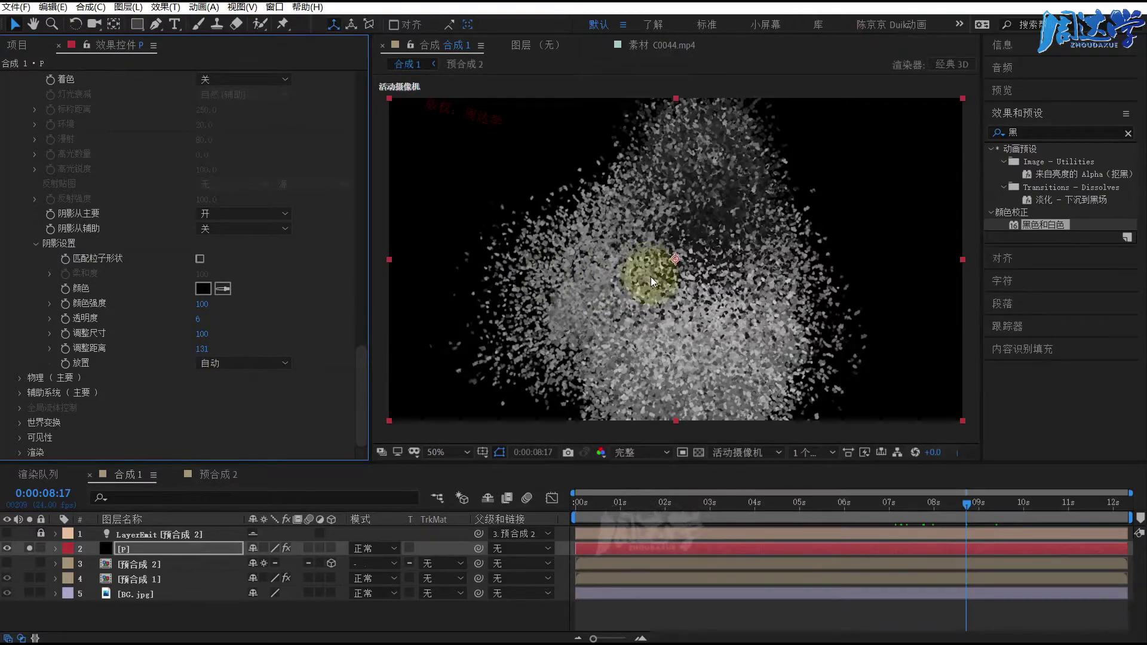
- In Particle (Master), confirm Life at 3.0 and reduce particle Size from 5.0 to 3.0
{"action": "mouse_move", "coordinate": [650, 277]}
{"action": "left_mouse_down"}
{"action": "mouse_move", "coordinate": [593, 391]}
{"action": "mouse_move", "coordinate": [97, 303]}
{"action": "left_mouse_up"}
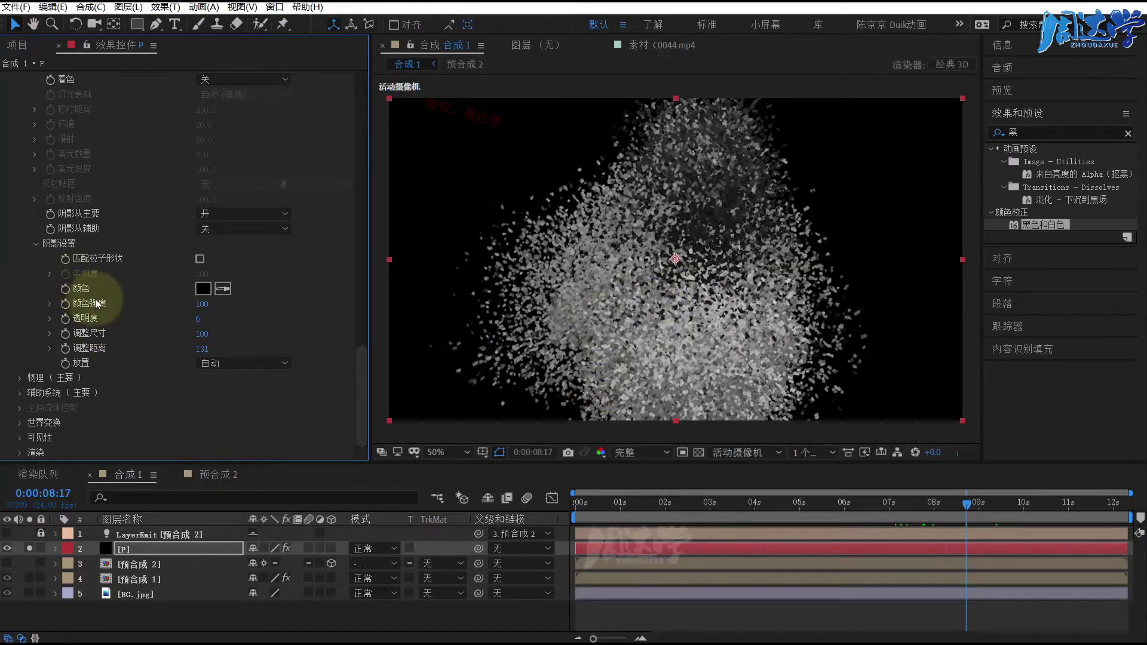
{"action": "scroll", "coordinate": [97, 304], "scroll_direction": "up", "scroll_amount": 3}
{"action": "scroll", "coordinate": [135, 374], "scroll_direction": "up", "scroll_amount": 1}
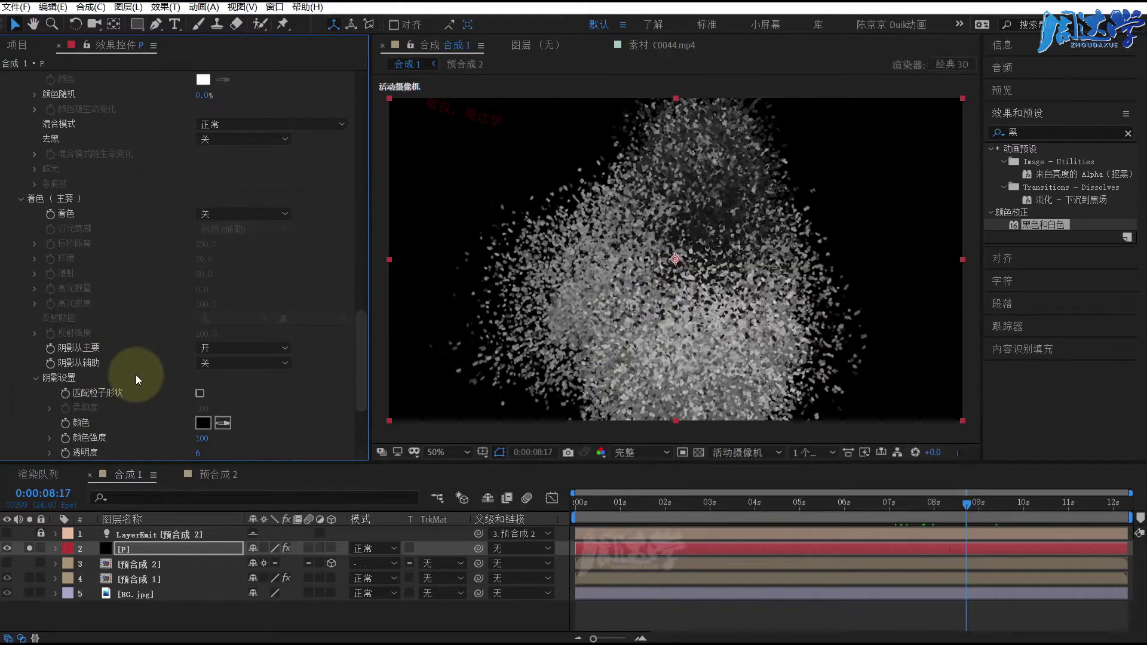
{"action": "scroll", "coordinate": [146, 370], "scroll_direction": "up", "scroll_amount": 5}
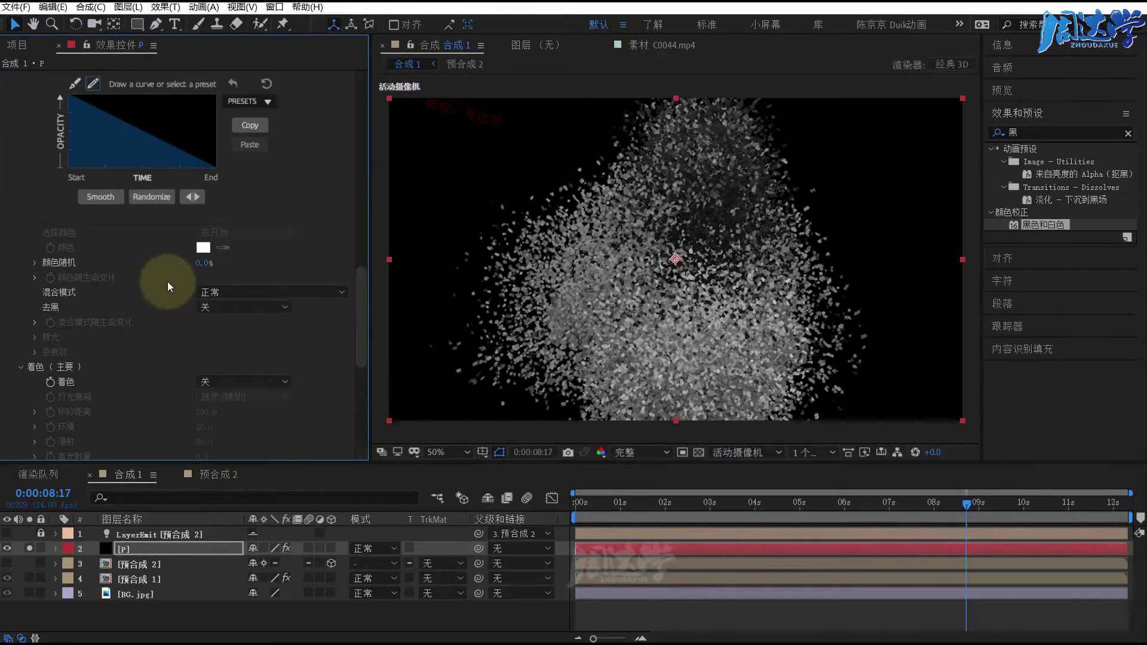
{"action": "scroll", "coordinate": [152, 288], "scroll_direction": "up", "scroll_amount": 5}
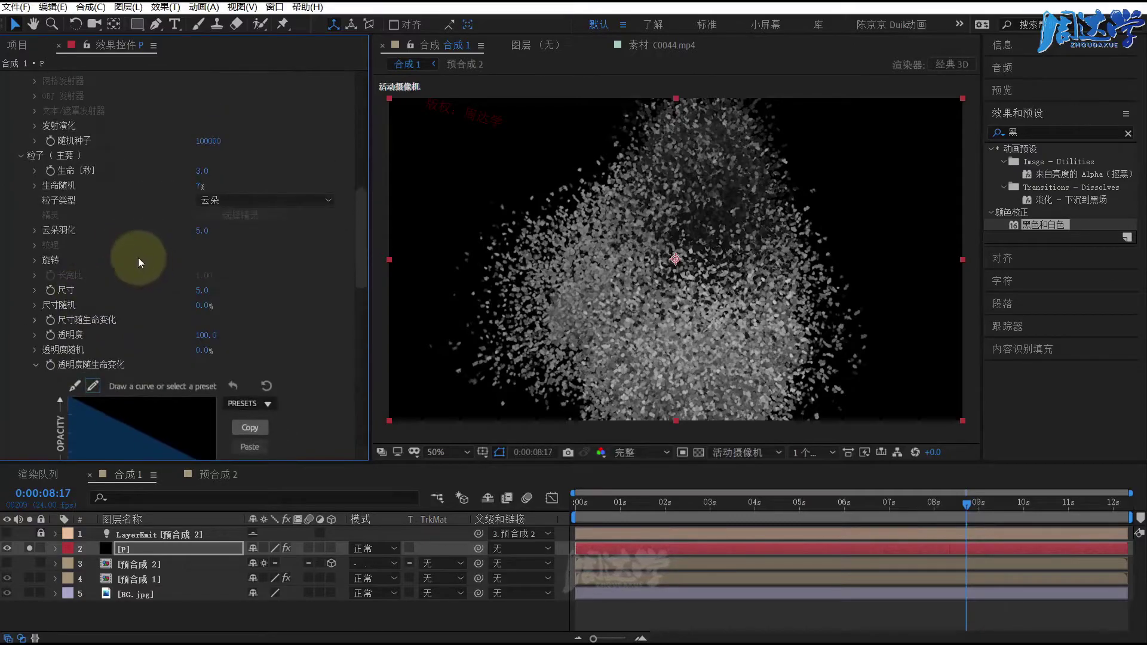
{"action": "scroll", "coordinate": [138, 257], "scroll_direction": "up", "scroll_amount": 5}
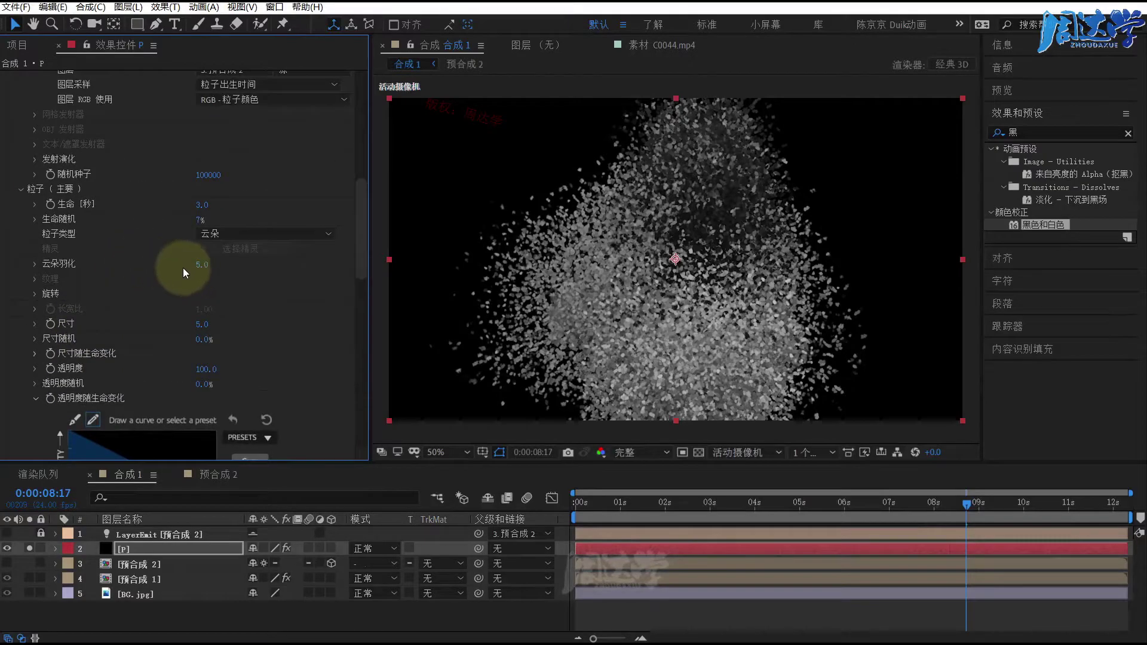
{"action": "left_click", "coordinate": [203, 205]}
{"action": "left_click", "coordinate": [257, 205]}
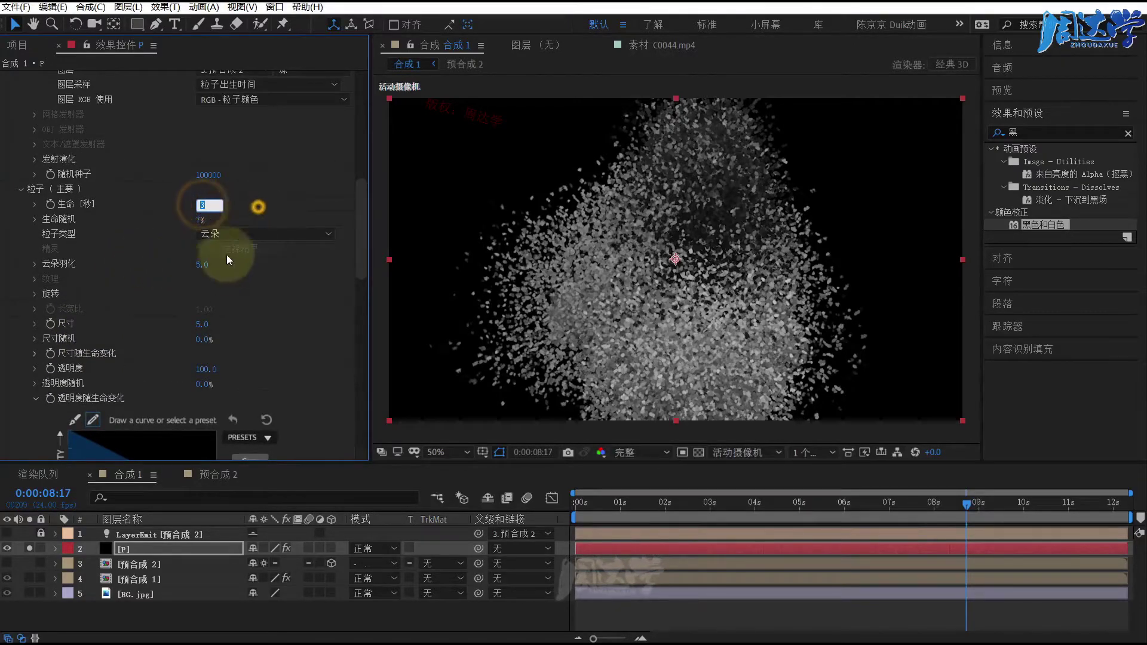
{"action": "left_click", "coordinate": [198, 326]}
{"action": "type", "text": "3"}
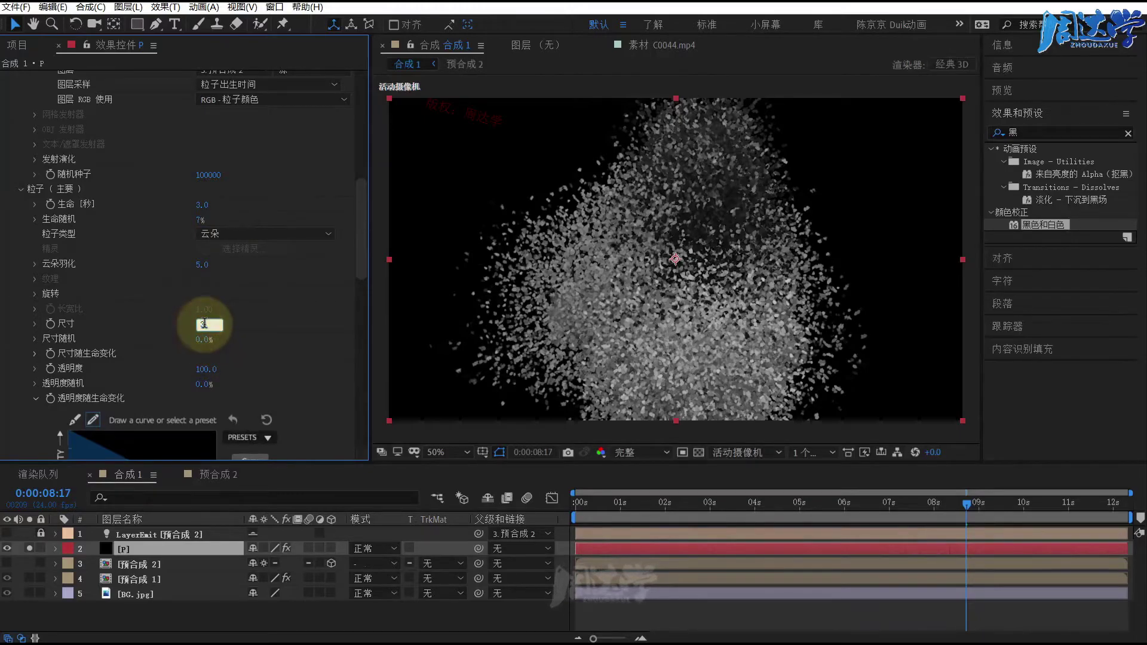
{"action": "key", "text": "Return"}
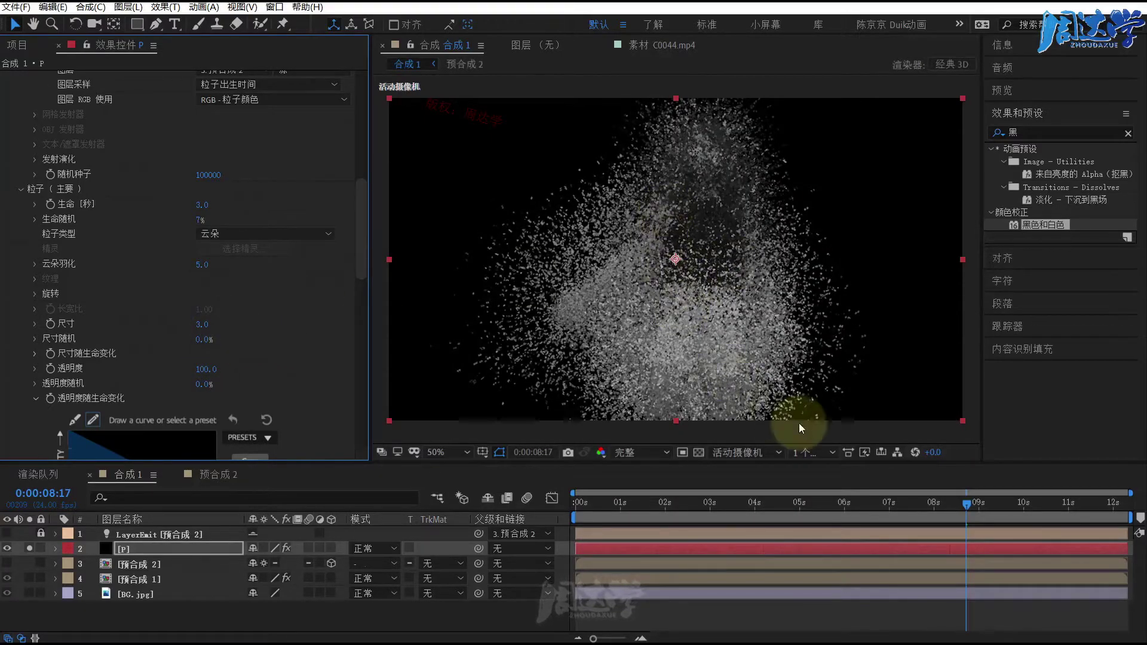
- Review the breakup near 0:00:07:18, then collapse the Particle (Master) and Emitter groups
{"action": "left_click_drag", "start_coordinate": [953, 495], "coordinate": [918, 507]}
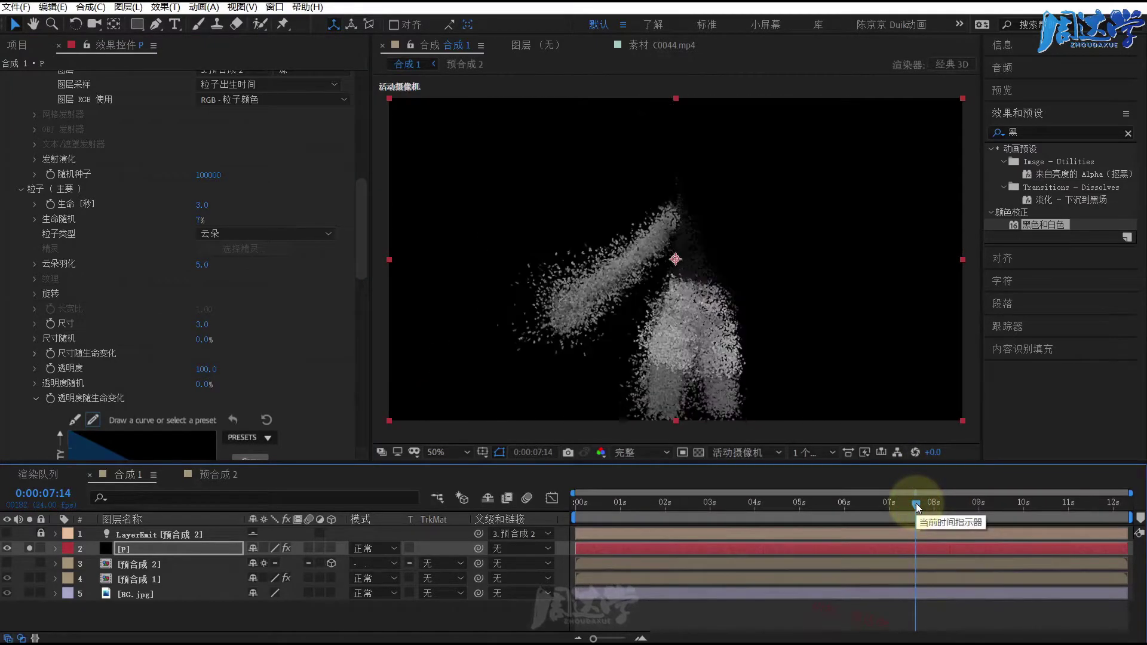
{"action": "mouse_move", "coordinate": [918, 507]}
{"action": "left_mouse_down"}
{"action": "mouse_move", "coordinate": [935, 508]}
{"action": "mouse_move", "coordinate": [923, 507]}
{"action": "left_mouse_up"}
{"action": "scroll", "coordinate": [175, 329], "scroll_direction": "up", "scroll_amount": 3}
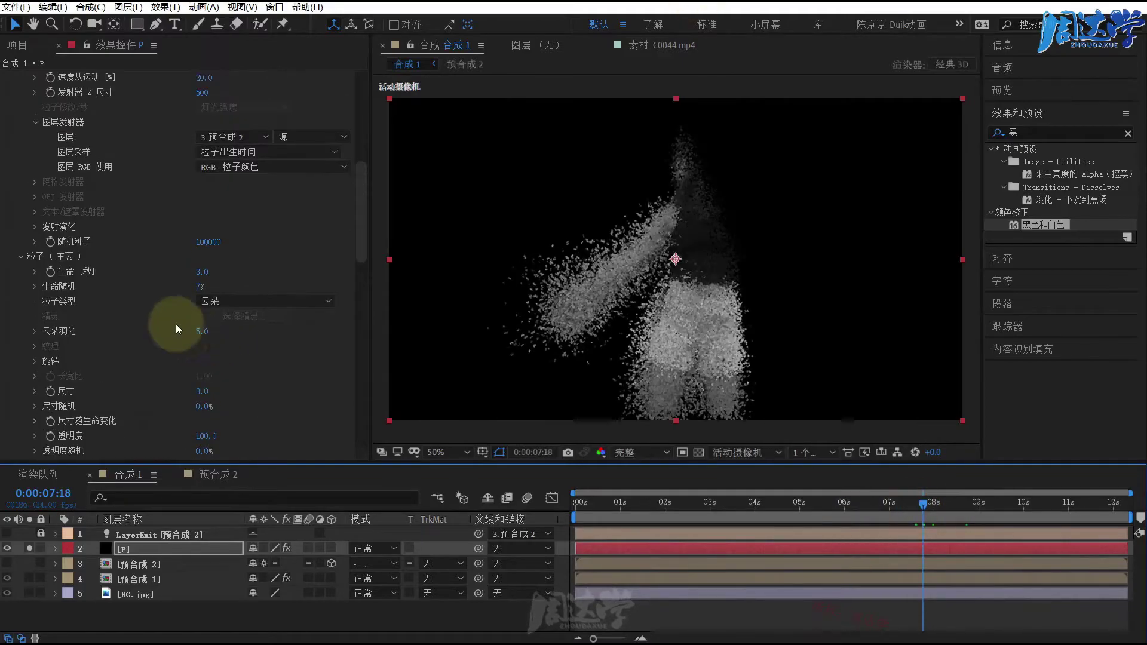
{"action": "left_click", "coordinate": [18, 256]}
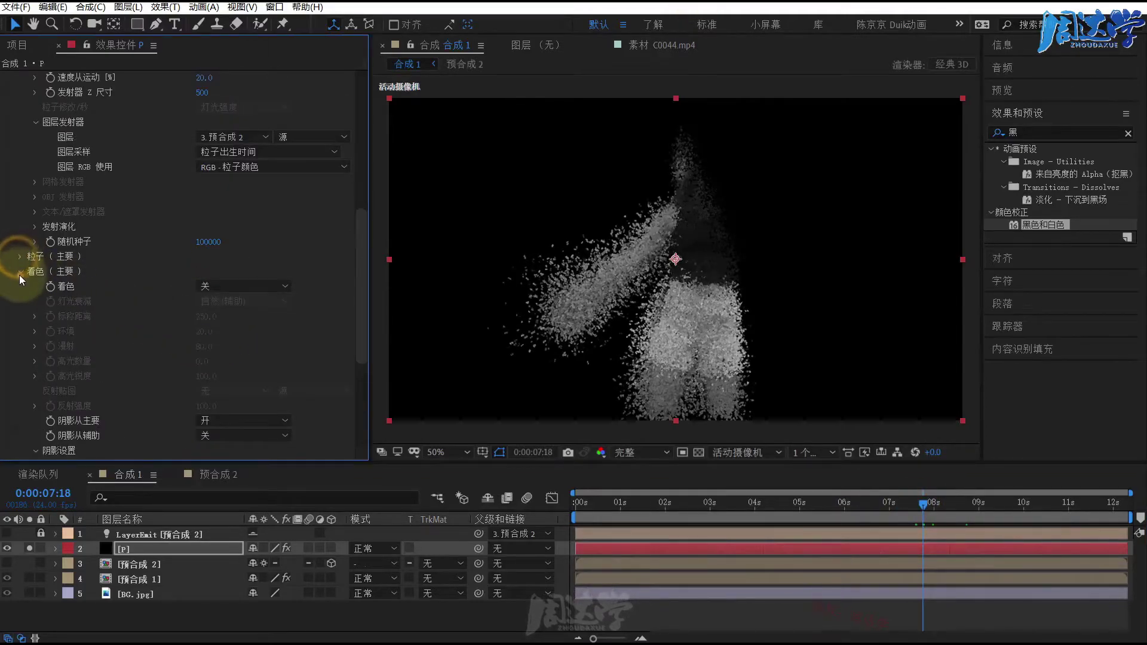
{"action": "scroll", "coordinate": [17, 227], "scroll_direction": "up", "scroll_amount": 10}
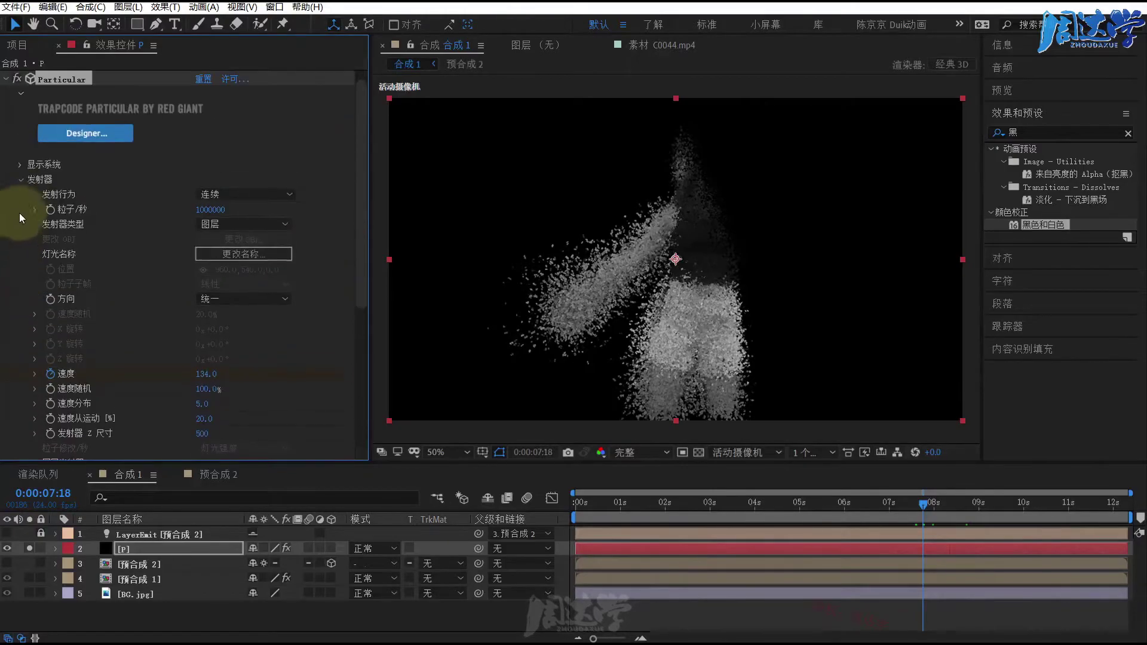
{"action": "left_click", "coordinate": [20, 179]}
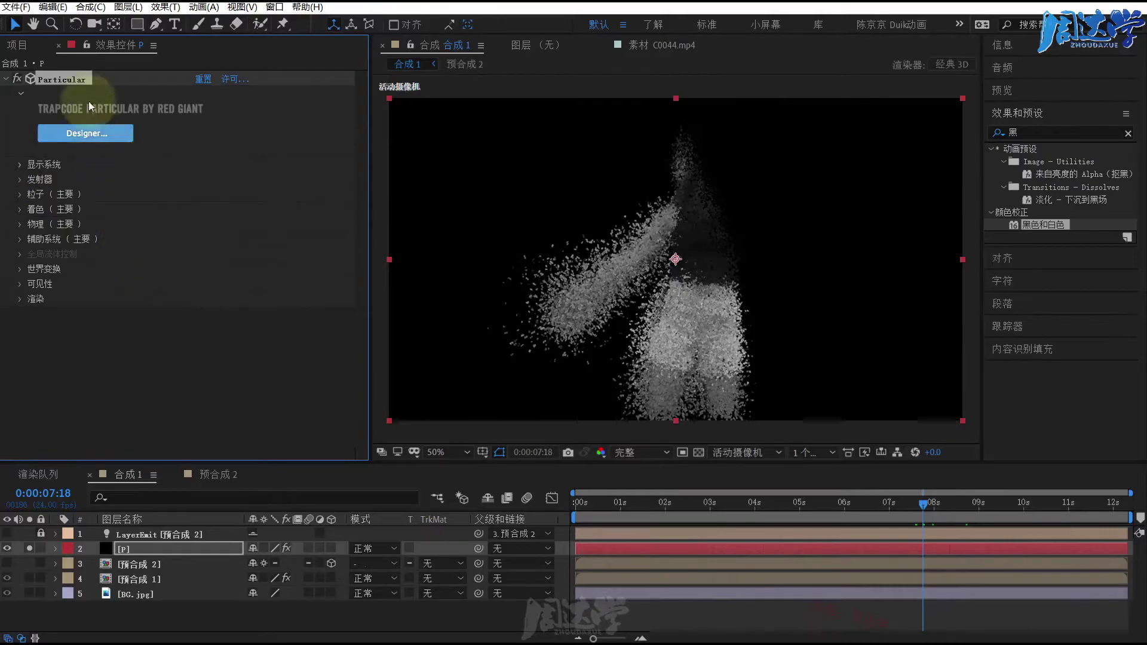
{"action": "left_click", "coordinate": [162, 354]}
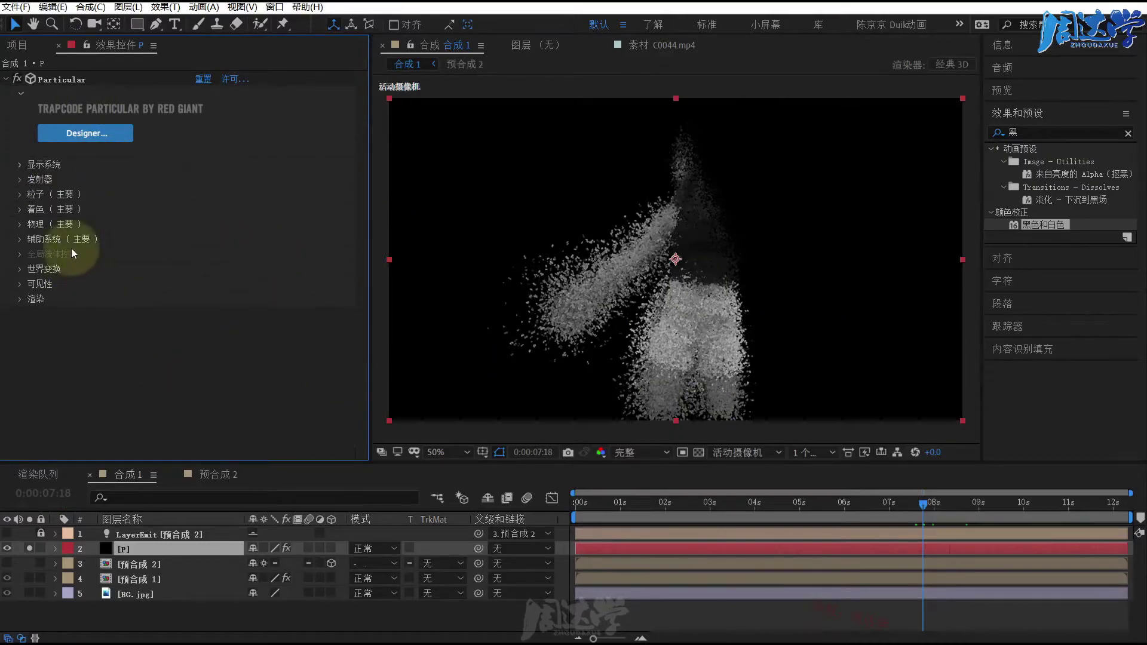
- Expand Physics (Master) and set Gravity to -5.0
{"action": "left_click", "coordinate": [20, 224]}
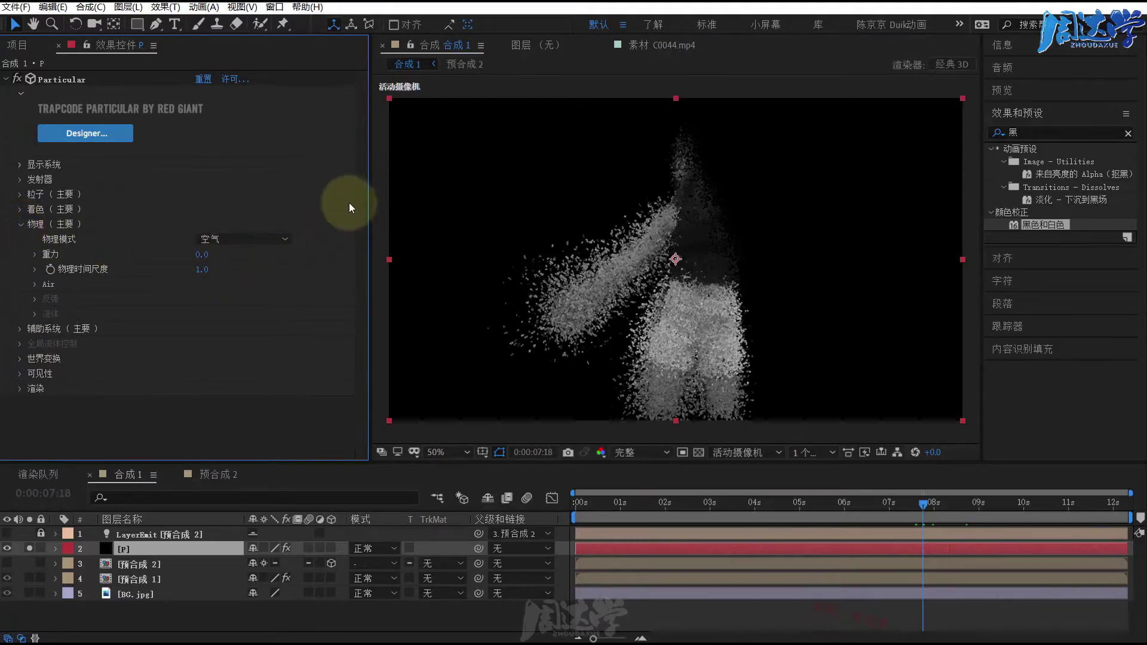
{"action": "left_click", "coordinate": [202, 256]}
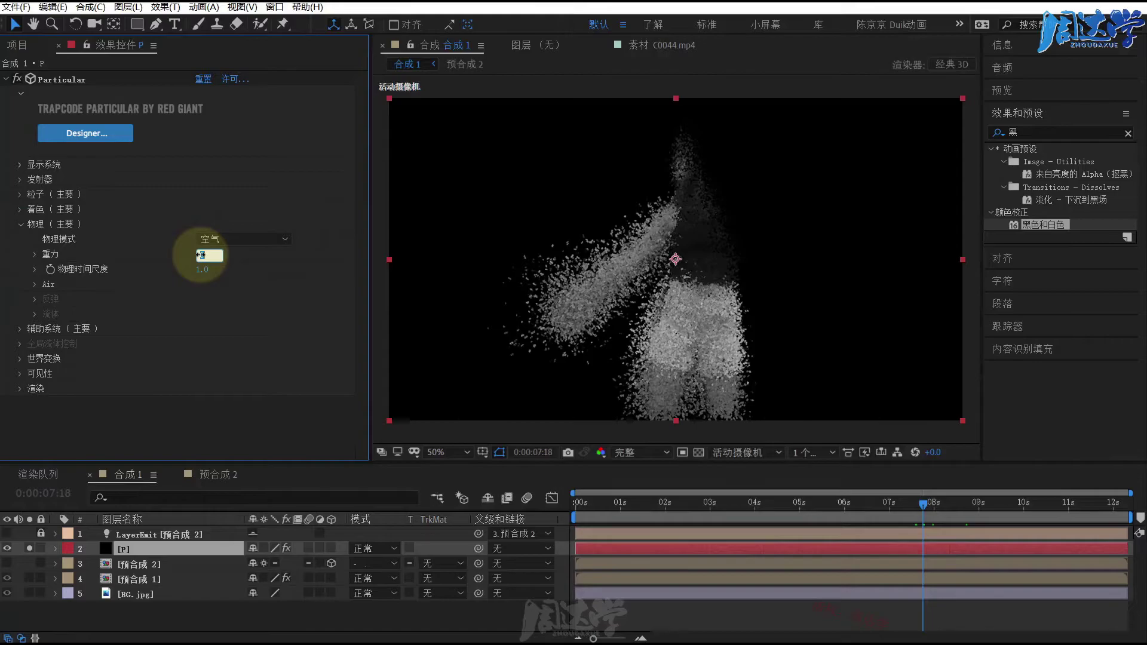
{"action": "type", "text": "-5"}
{"action": "left_click", "coordinate": [244, 261]}
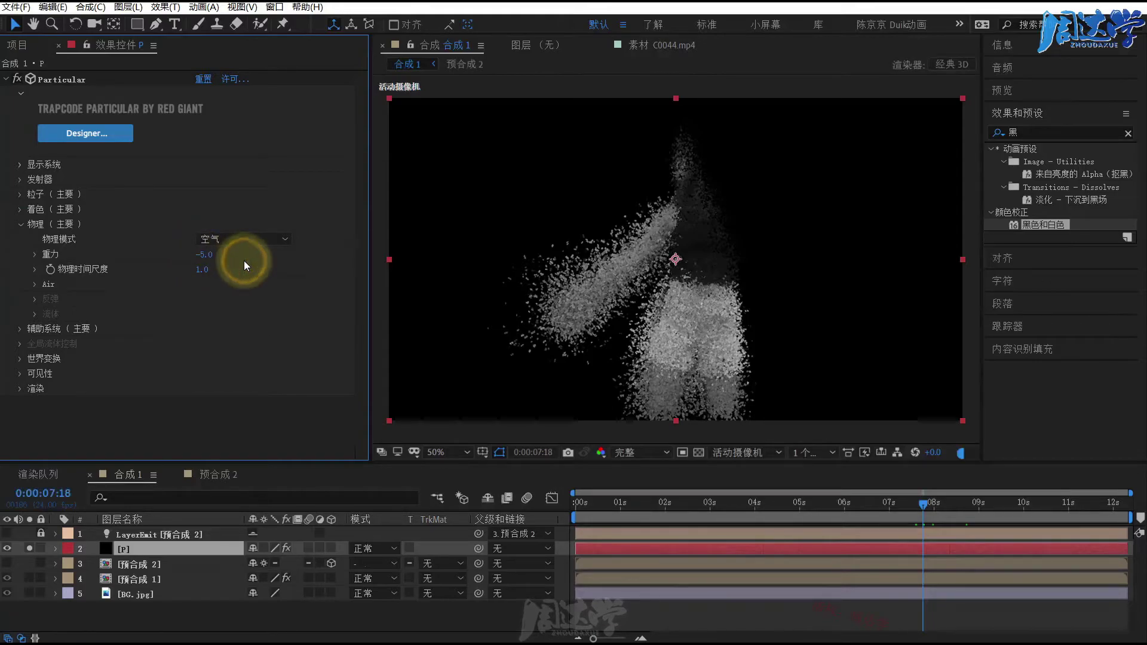
- In the Air physics settings, set Spin Amplitude to 15.0 and Spin Frequency to 9.0
{"action": "left_click", "coordinate": [33, 284]}
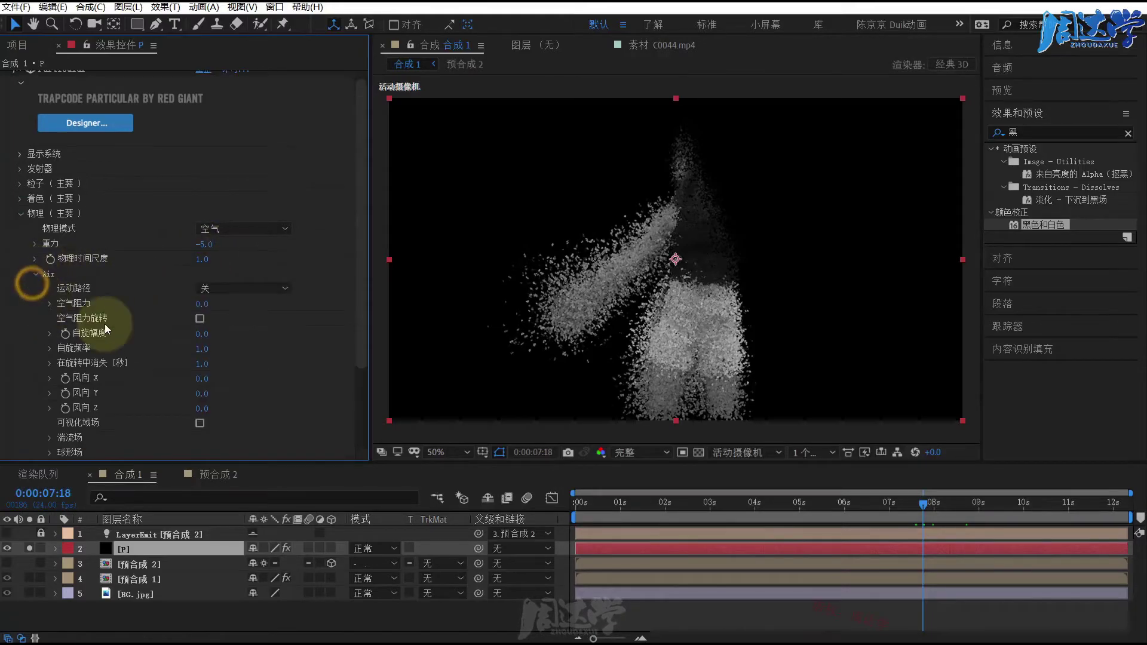
{"action": "left_click", "coordinate": [203, 333]}
{"action": "left_click", "coordinate": [233, 334]}
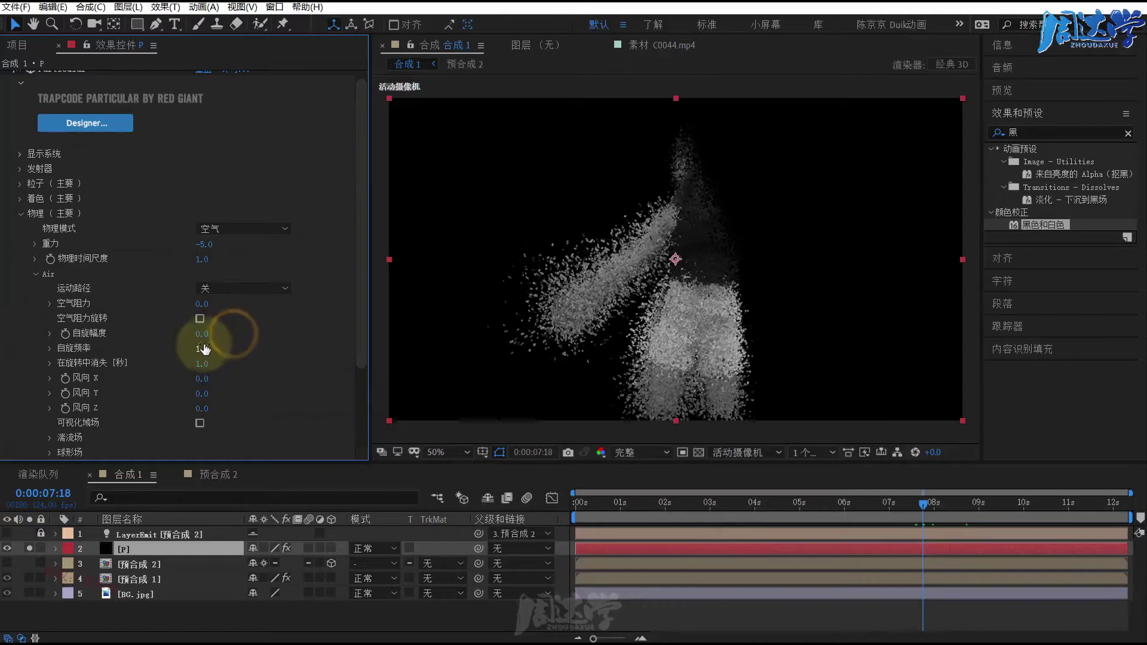
{"action": "left_click", "coordinate": [205, 336]}
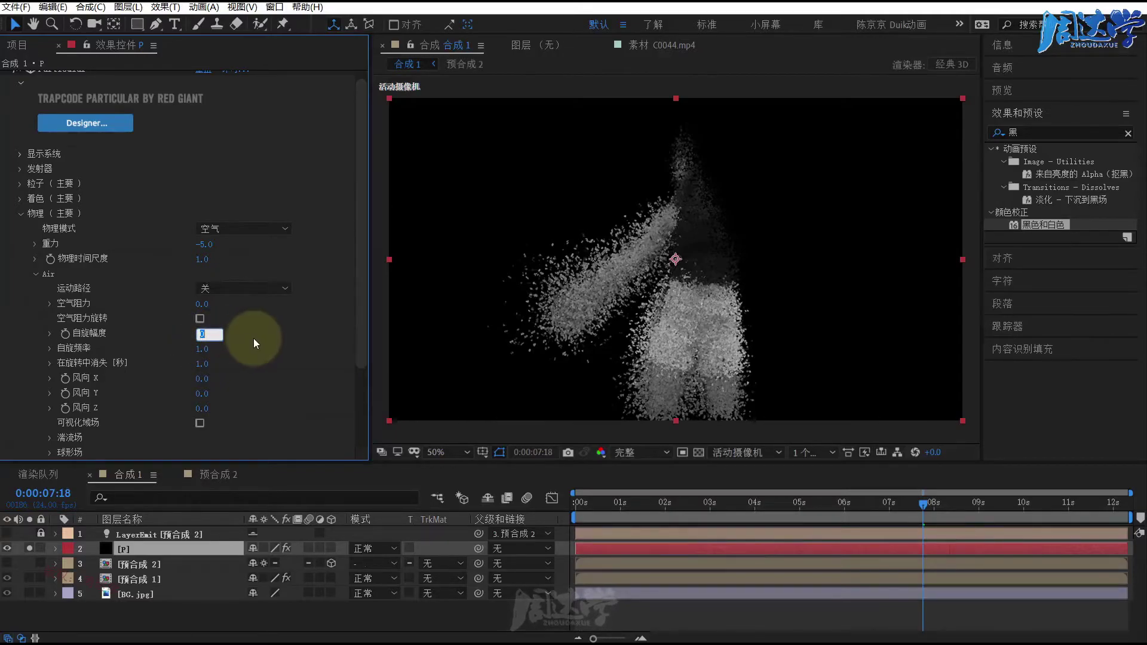
{"action": "type", "text": "15"}
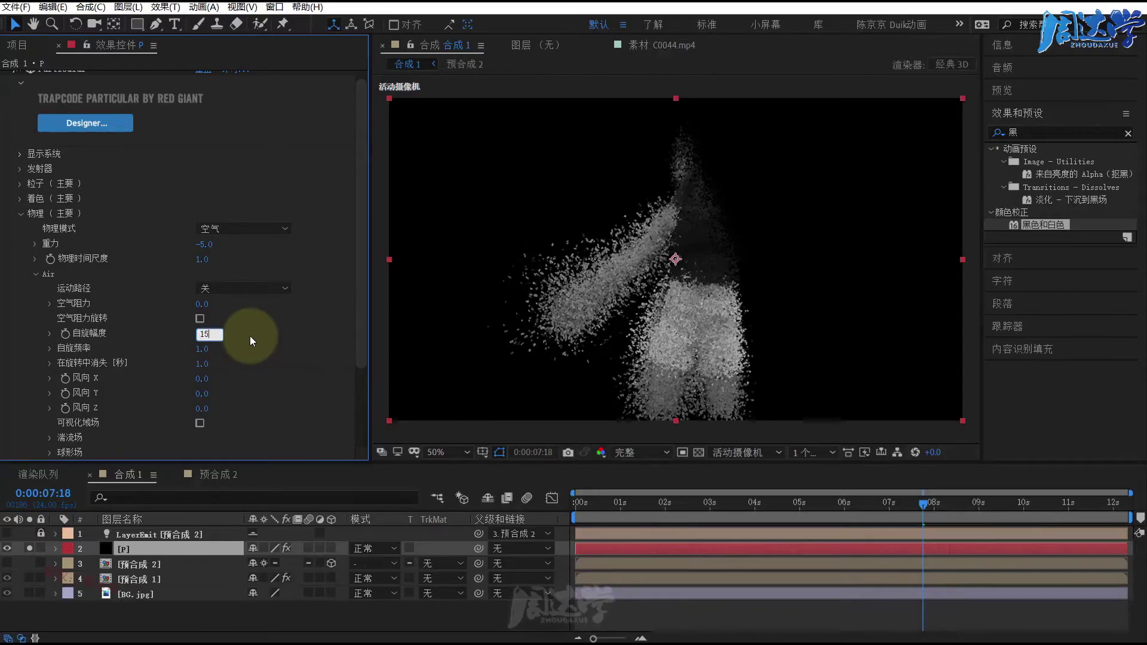
{"action": "left_click", "coordinate": [249, 335]}
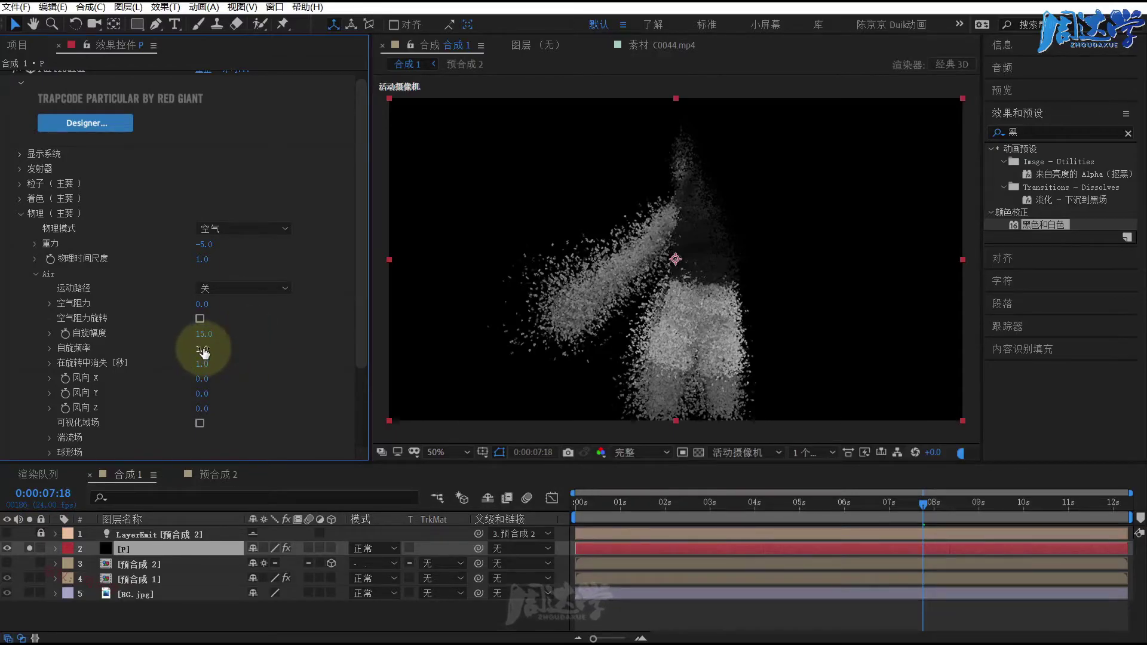
{"action": "left_click", "coordinate": [203, 350]}
{"action": "type", "text": "9"}
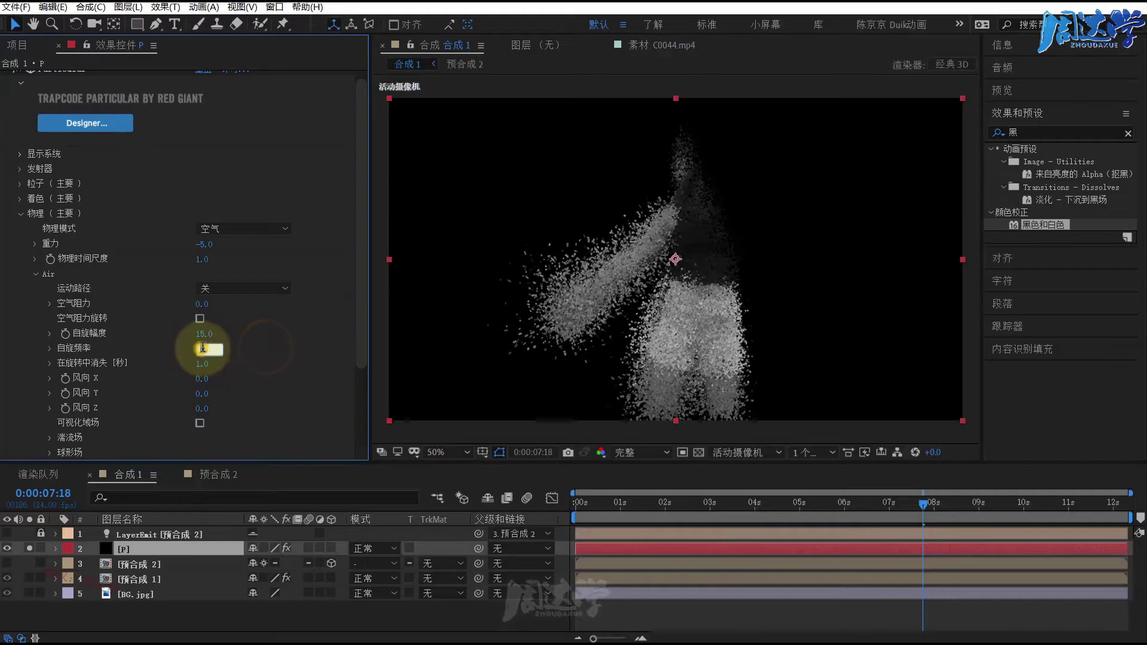
{"action": "left_click", "coordinate": [256, 350]}
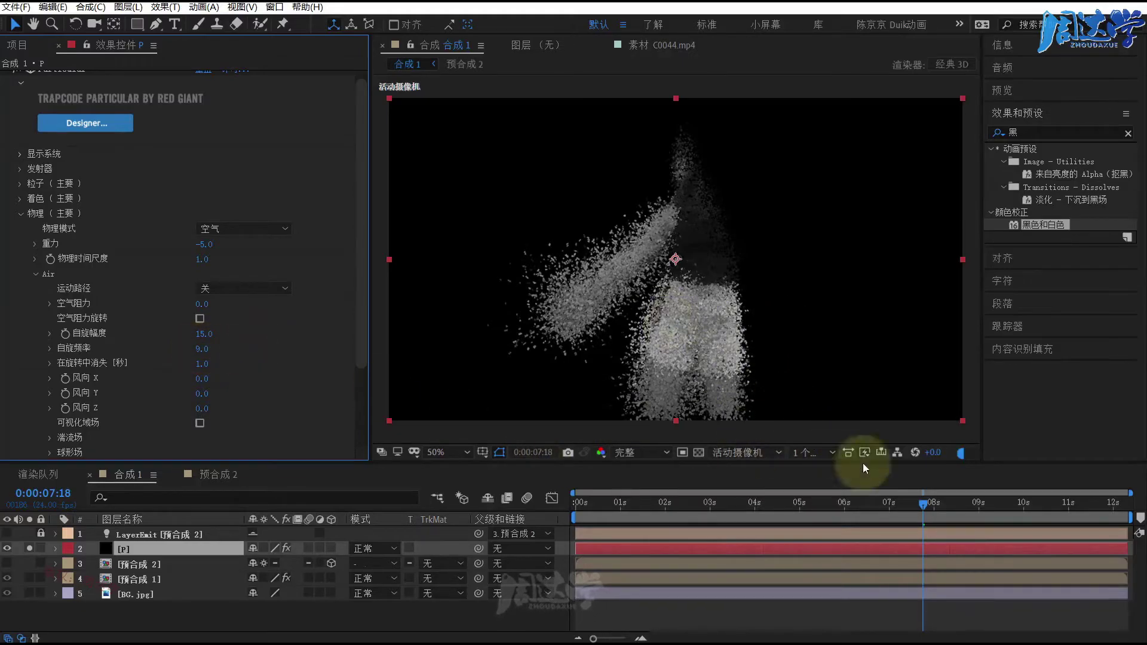
- Scrub from 0:00:07:09 to 0:00:10:10 to preview the new physics, stopping at 0:00:09:10
{"action": "left_click_drag", "start_coordinate": [924, 503], "coordinate": [906, 503]}
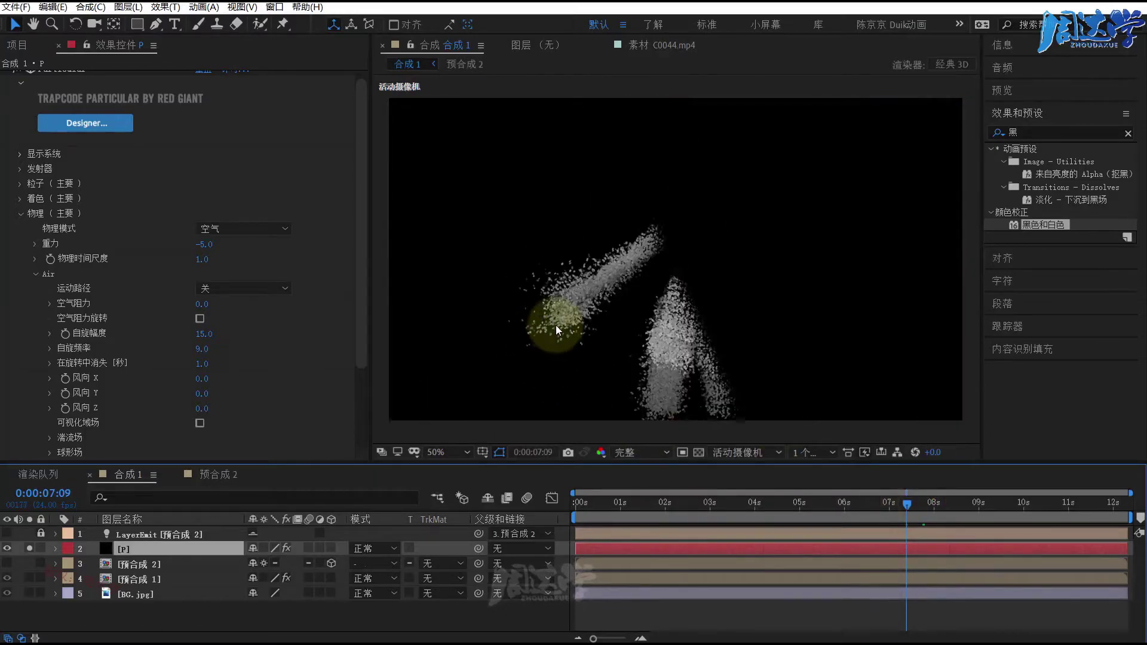
{"action": "left_click", "coordinate": [907, 514]}
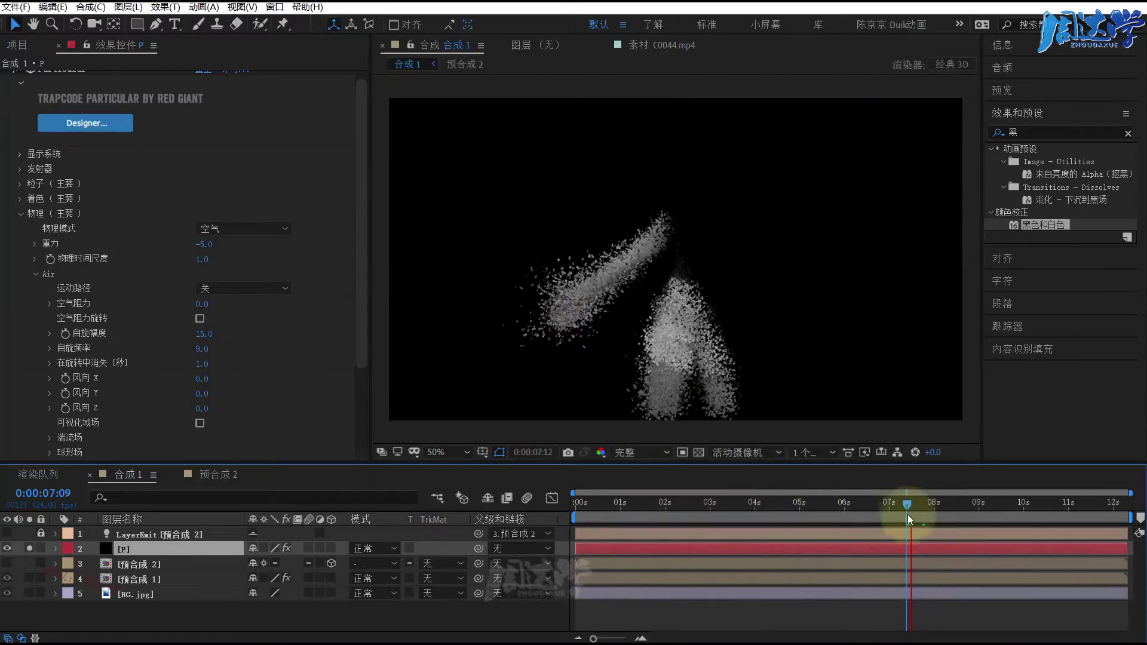
{"action": "left_click", "coordinate": [660, 333]}
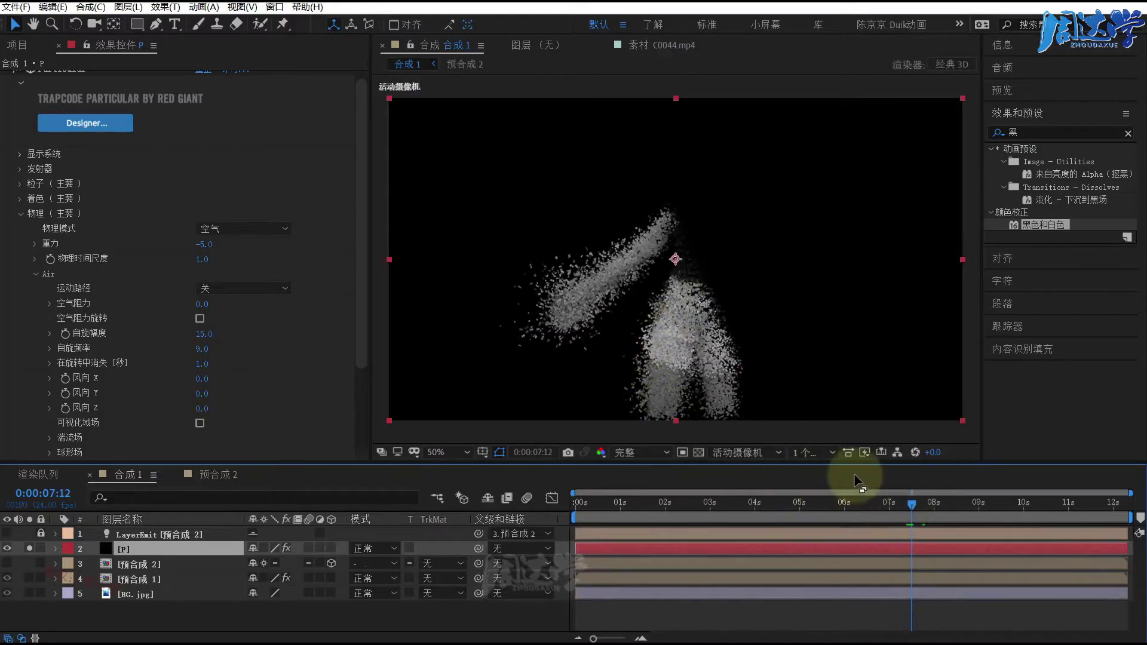
{"action": "left_click", "coordinate": [926, 507]}
{"action": "left_click", "coordinate": [969, 509]}
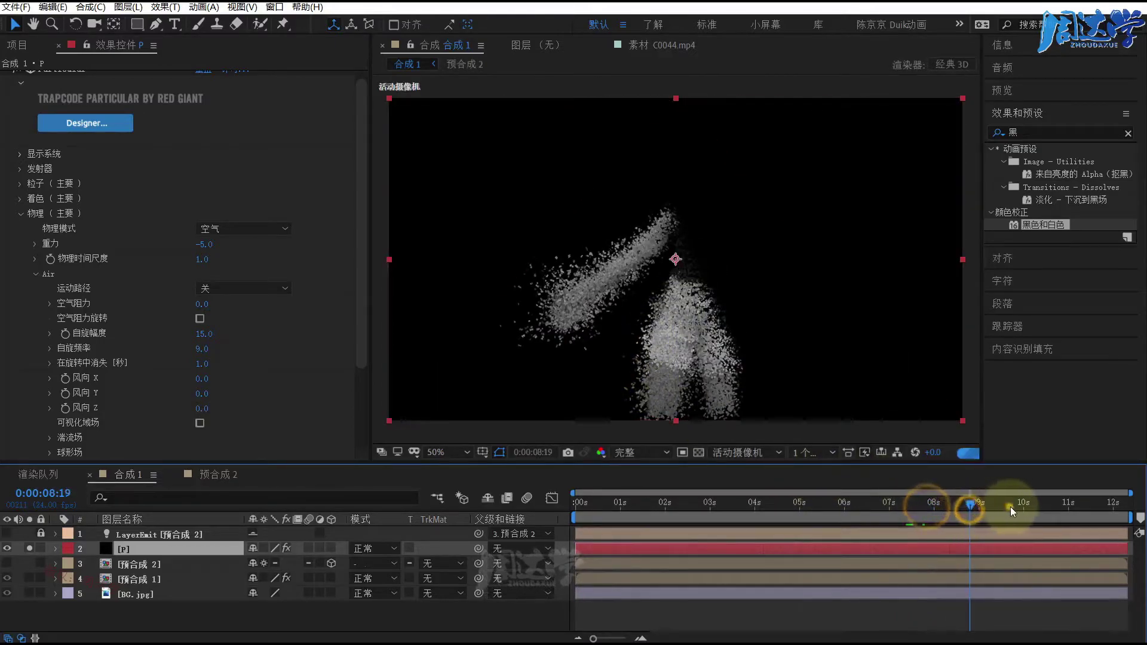
{"action": "left_click_drag", "start_coordinate": [1009, 506], "coordinate": [1041, 510]}
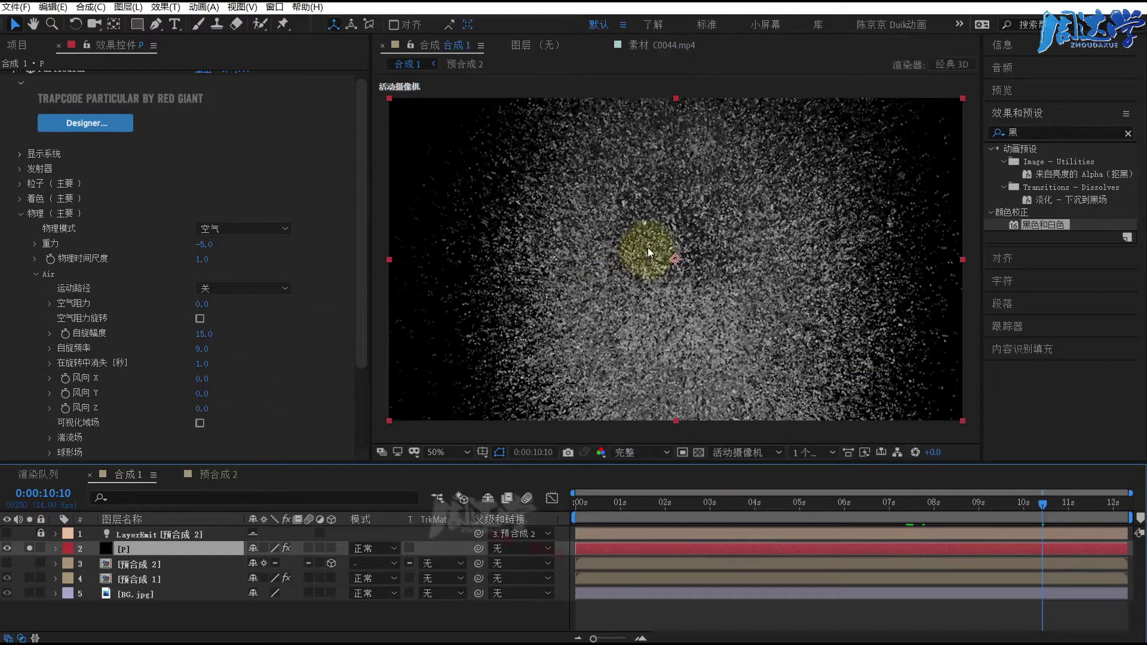
{"action": "left_click_drag", "start_coordinate": [1013, 501], "coordinate": [998, 504]}
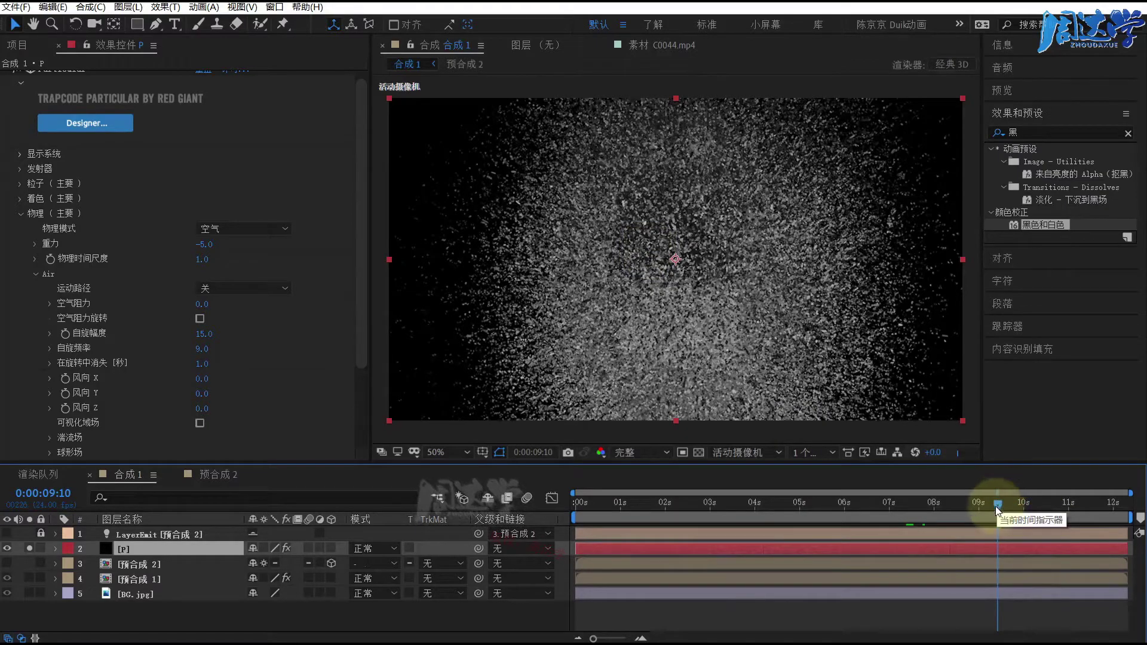
- Set the Composition panel preview resolution to Quarter
{"action": "left_click_drag", "start_coordinate": [987, 508], "coordinate": [971, 504]}
{"action": "left_click", "coordinate": [627, 452]}
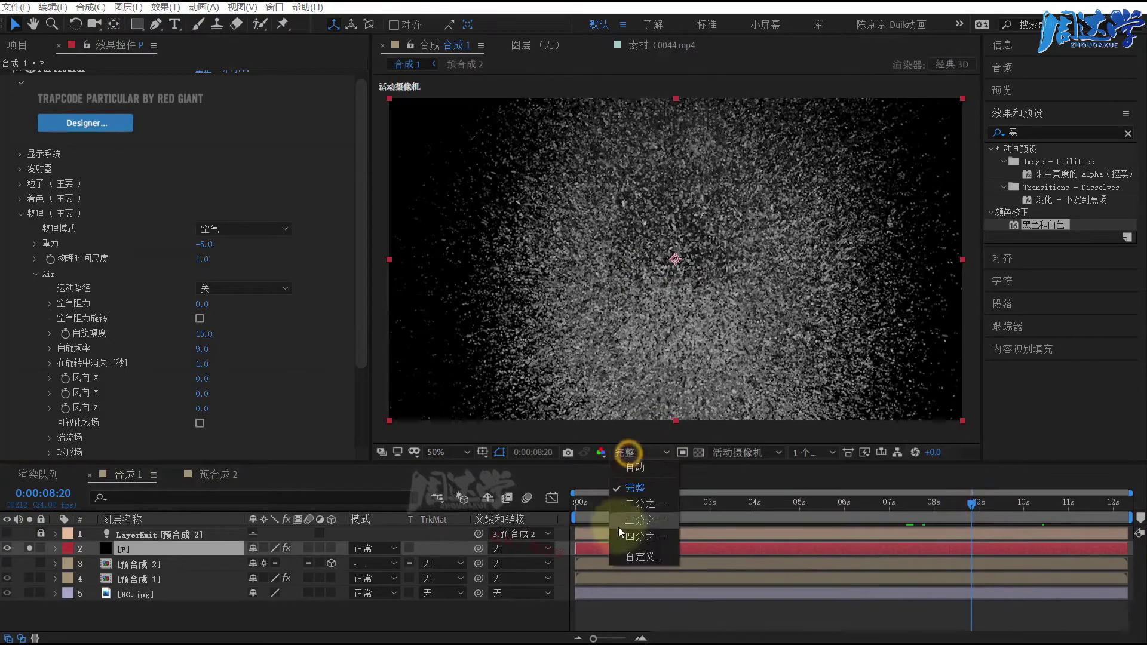
{"action": "left_click", "coordinate": [621, 536]}
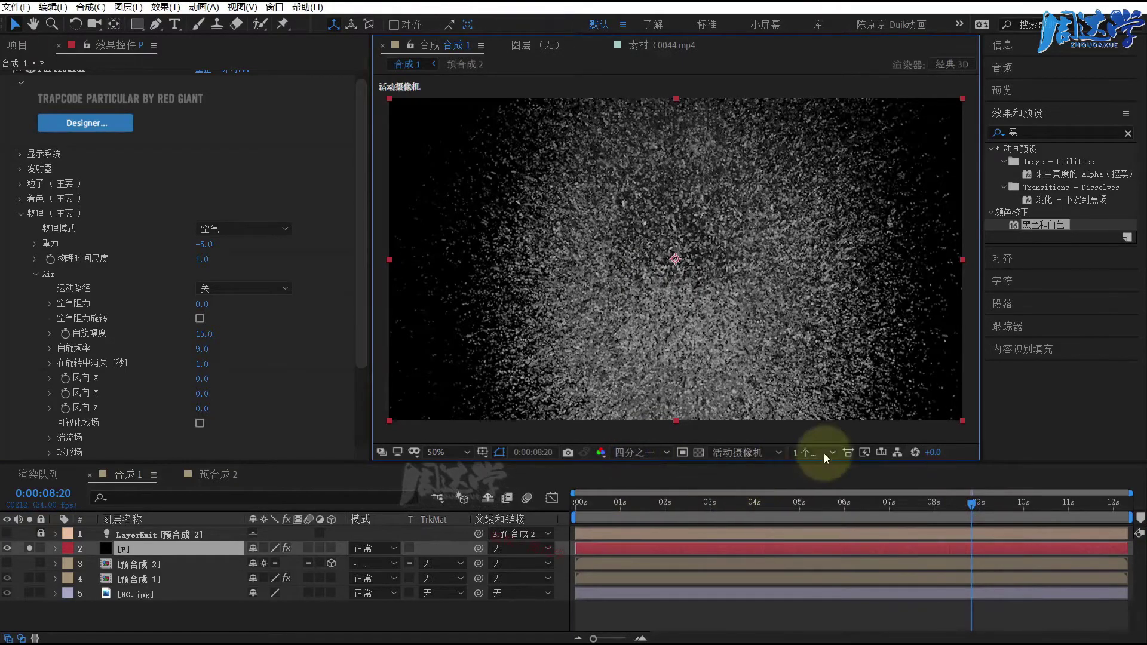
- Switch Fast Previews to Fast Draft and check the breakup at 0:00:08:08
{"action": "left_click", "coordinate": [847, 454]}
{"action": "left_click", "coordinate": [865, 452]}
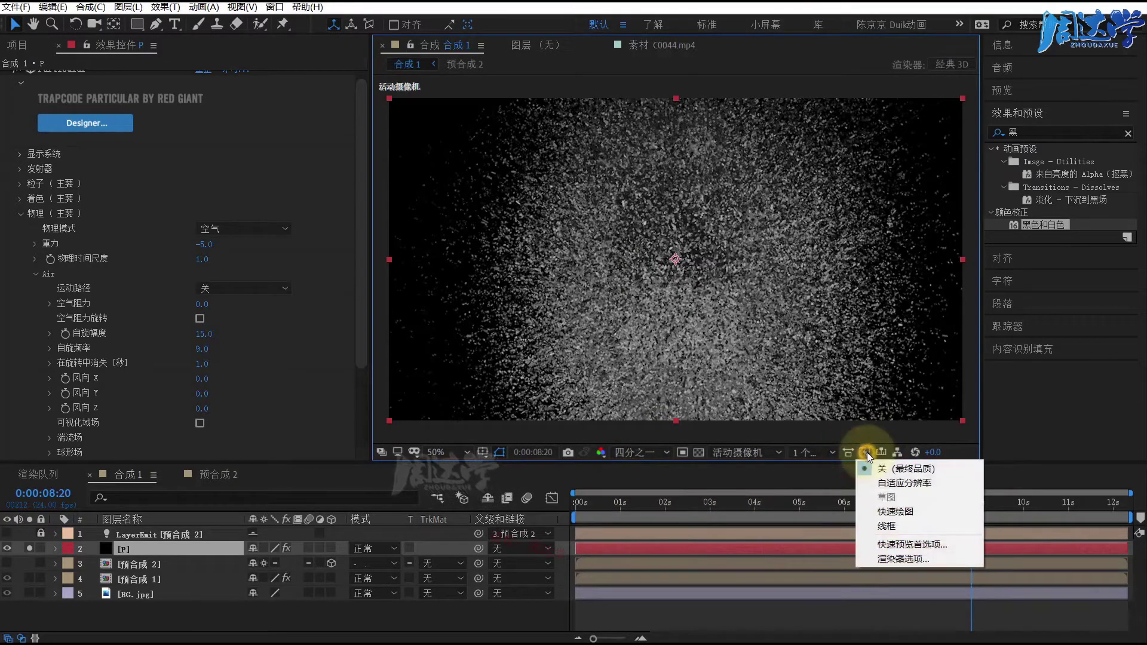
{"action": "left_click", "coordinate": [876, 509]}
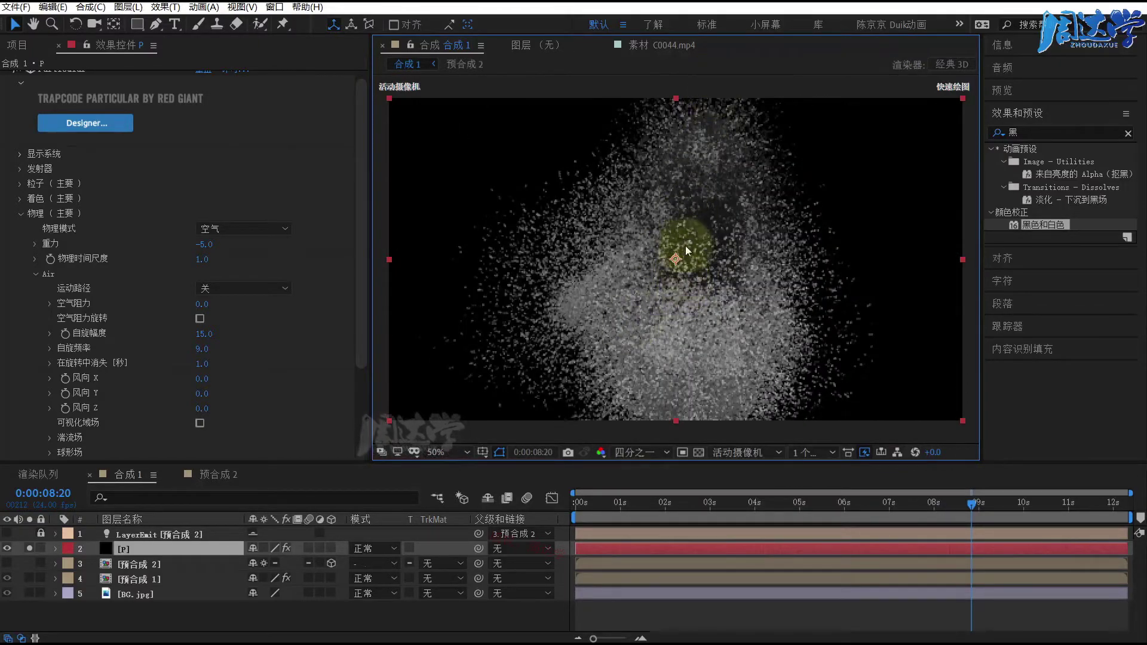
{"action": "left_click", "coordinate": [938, 502]}
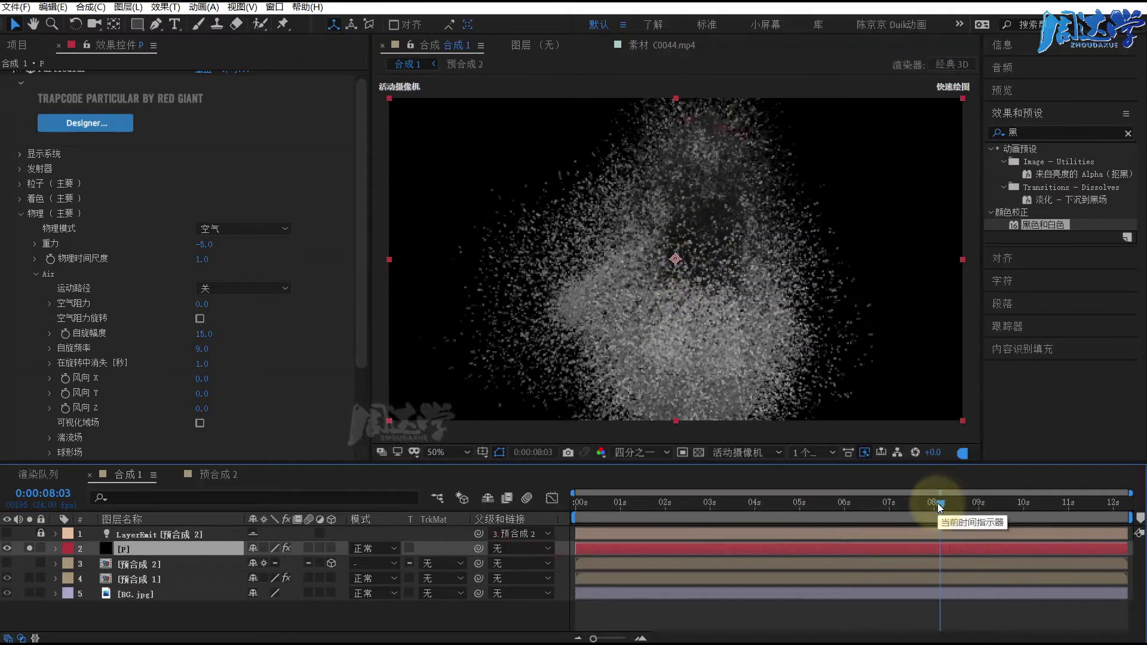
{"action": "left_click", "coordinate": [949, 509]}
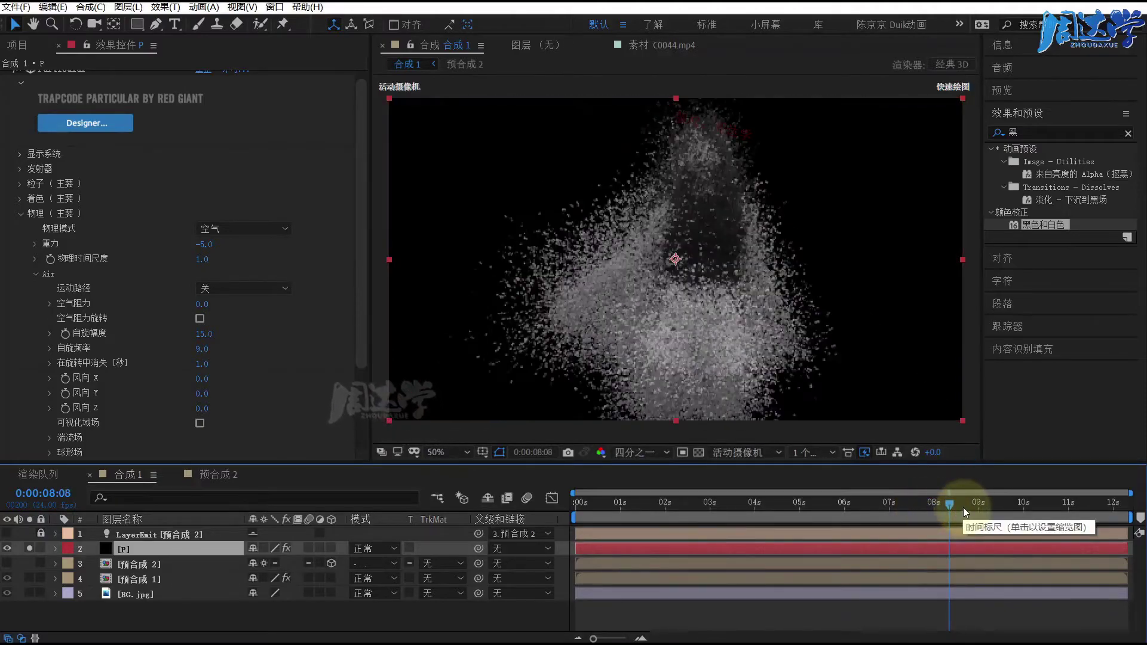
- Solo the [预合成 1] and BG.jpg layers and view the frame at 0:00:08:02
{"action": "left_click", "coordinate": [967, 507]}
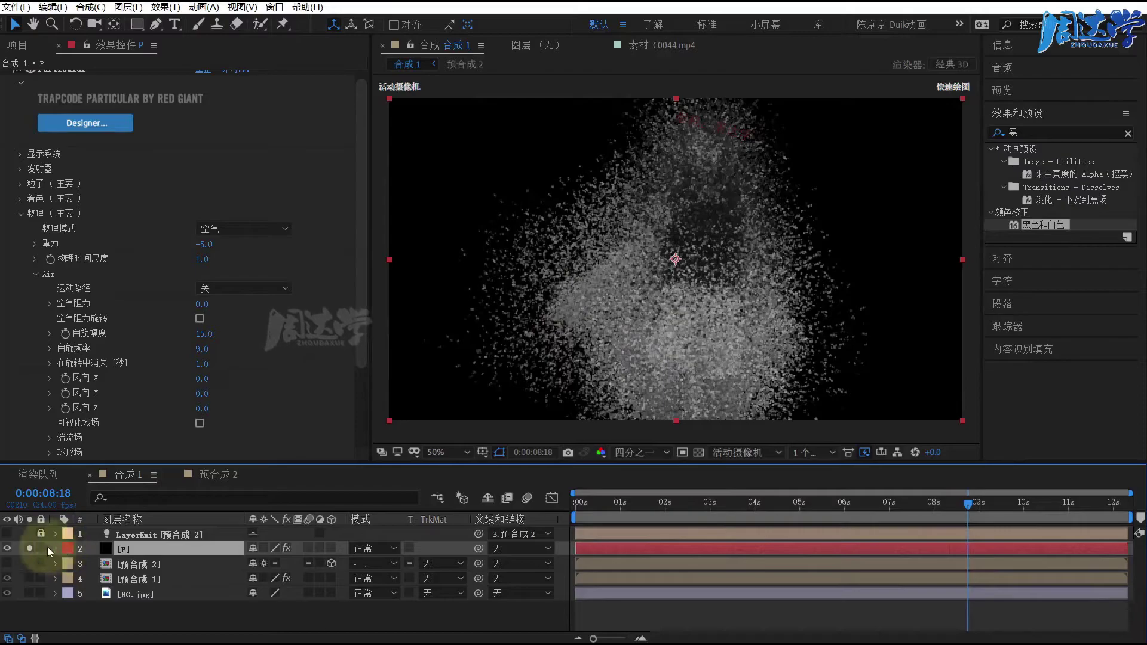
{"action": "left_click", "coordinate": [30, 577]}
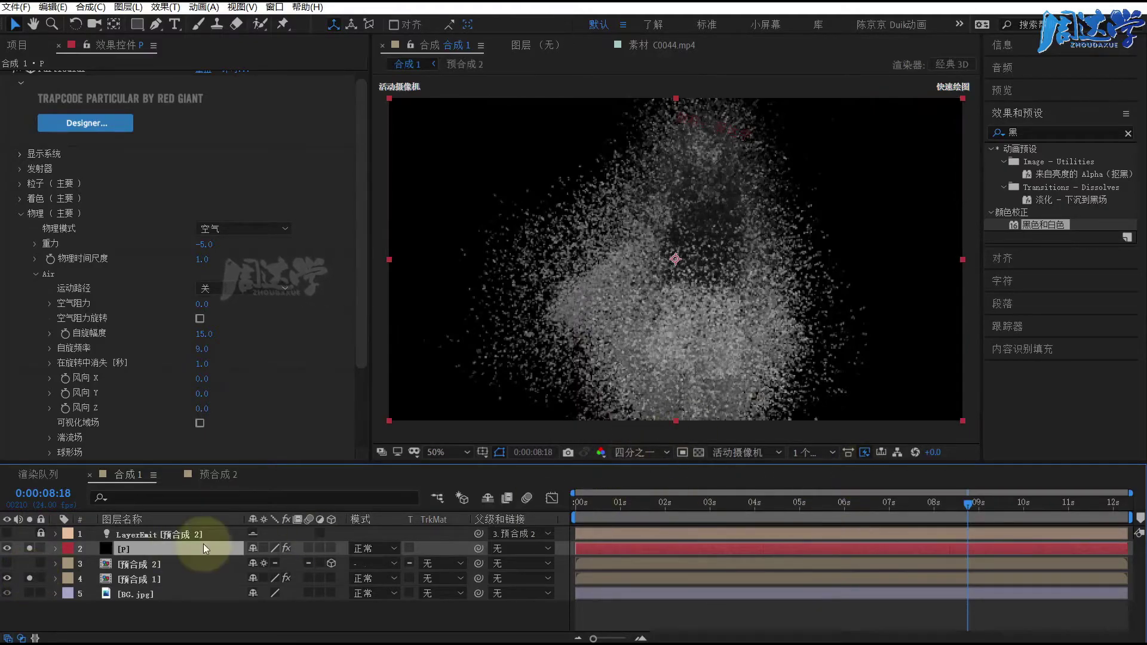
{"action": "left_click_drag", "start_coordinate": [962, 500], "coordinate": [937, 503]}
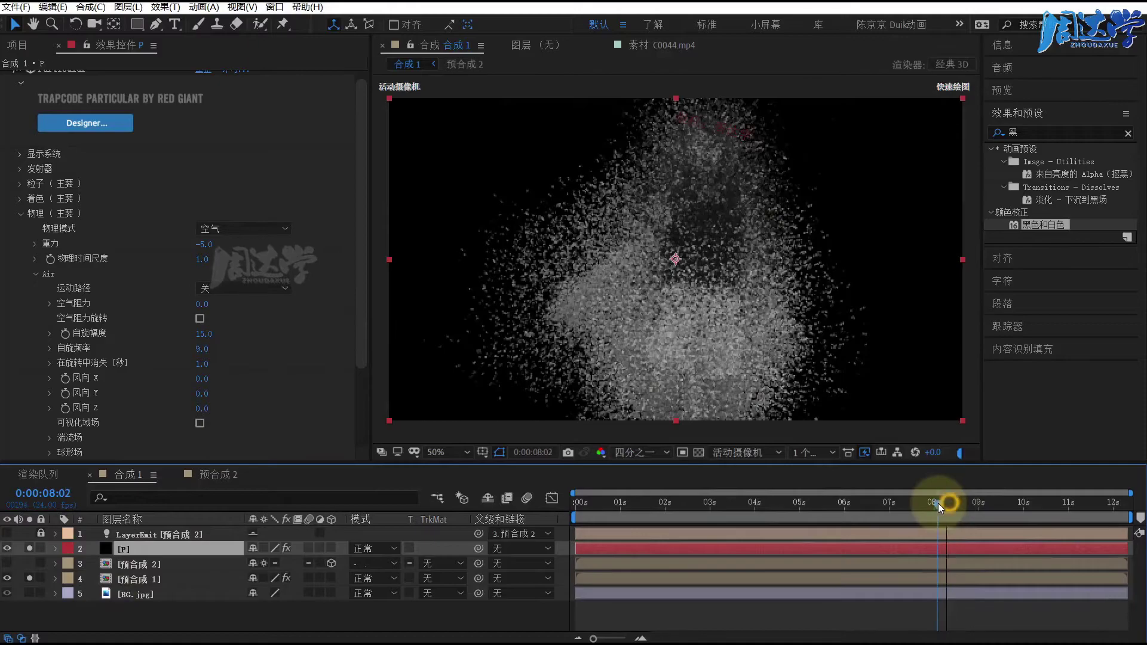
{"action": "left_click", "coordinate": [29, 593]}
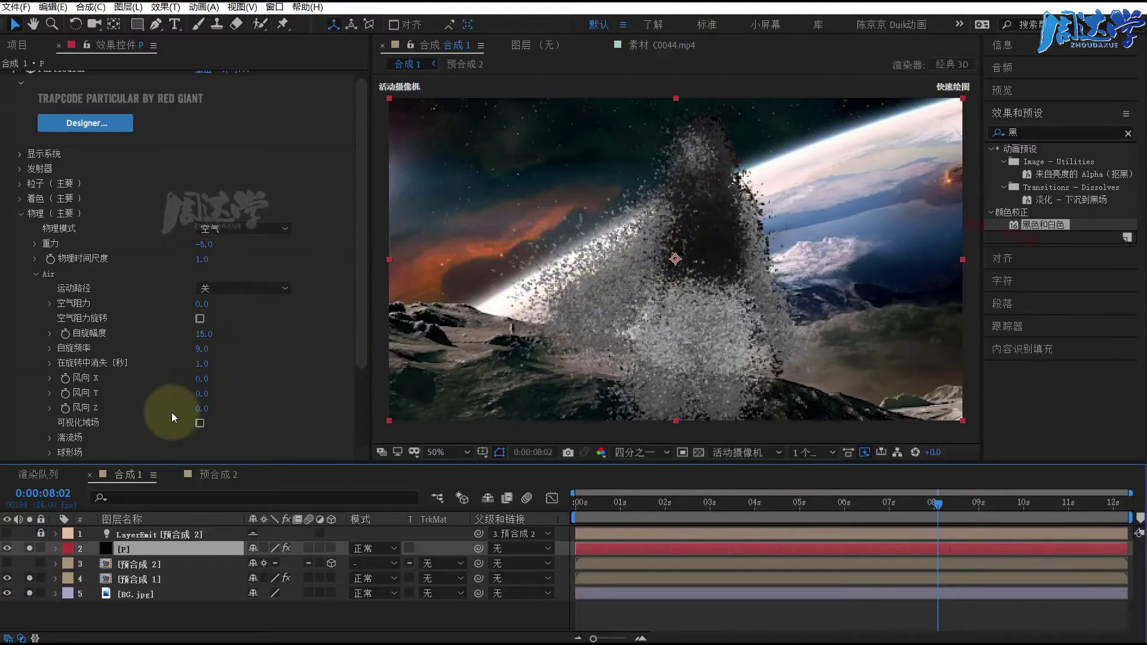
- Try several Wind X and Wind Z values, settling Wind Z at about 43
{"action": "left_click_drag", "start_coordinate": [201, 379], "coordinate": [193, 377]}
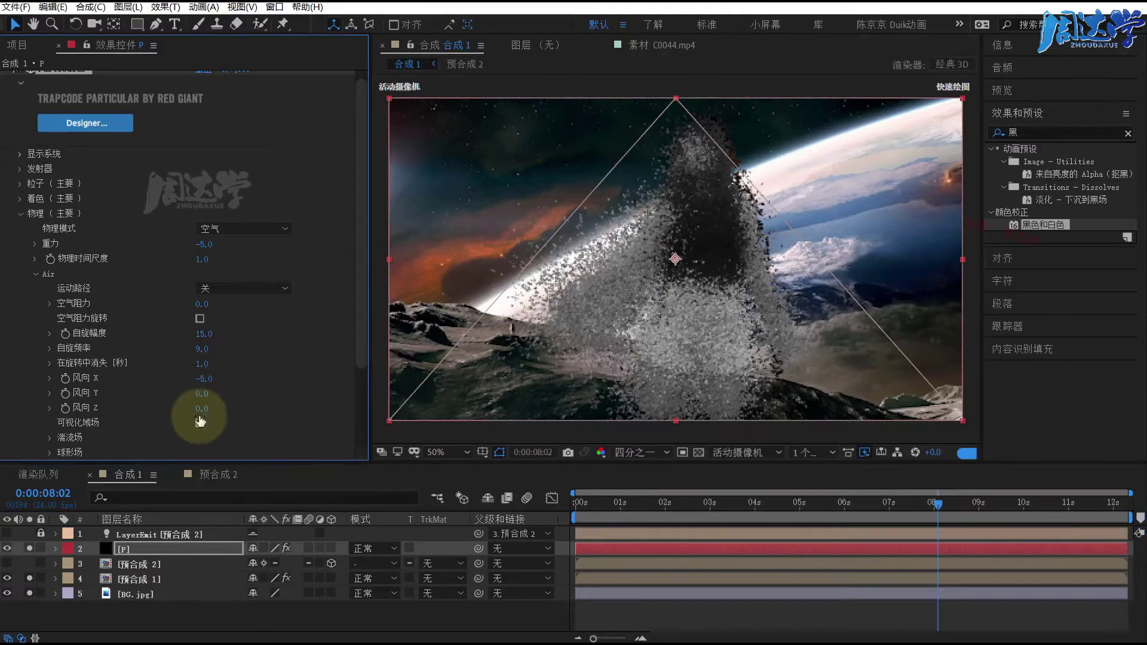
{"action": "left_click_drag", "start_coordinate": [193, 377], "coordinate": [195, 419]}
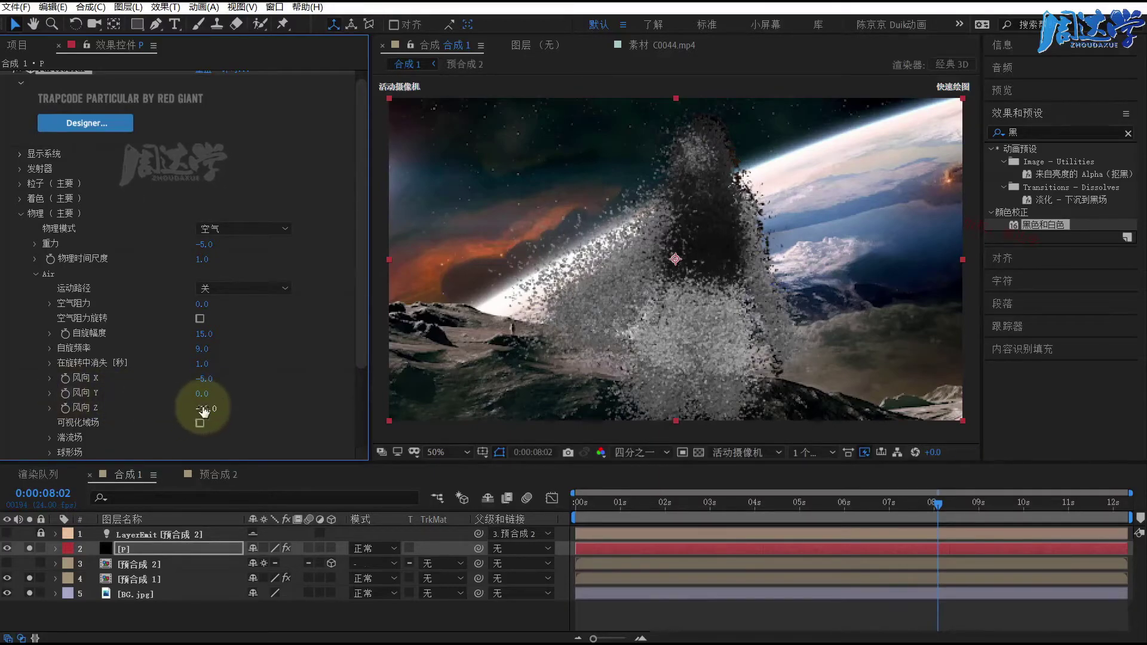
{"action": "left_click_drag", "start_coordinate": [201, 409], "coordinate": [95, 408]}
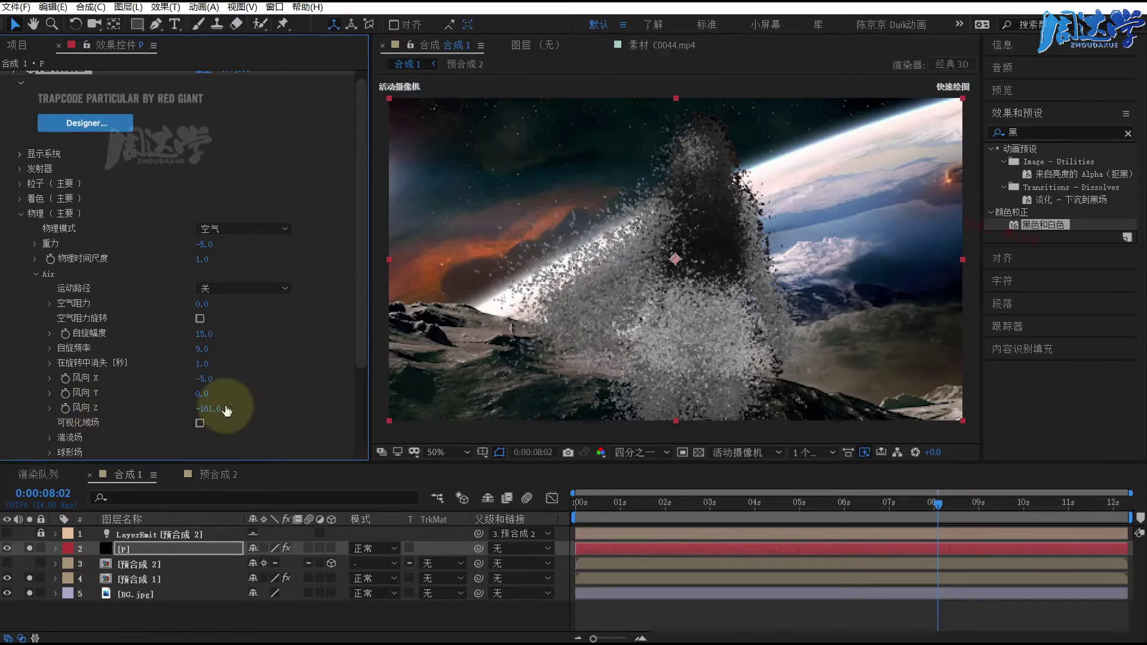
{"action": "left_click_drag", "start_coordinate": [210, 380], "coordinate": [36, 376]}
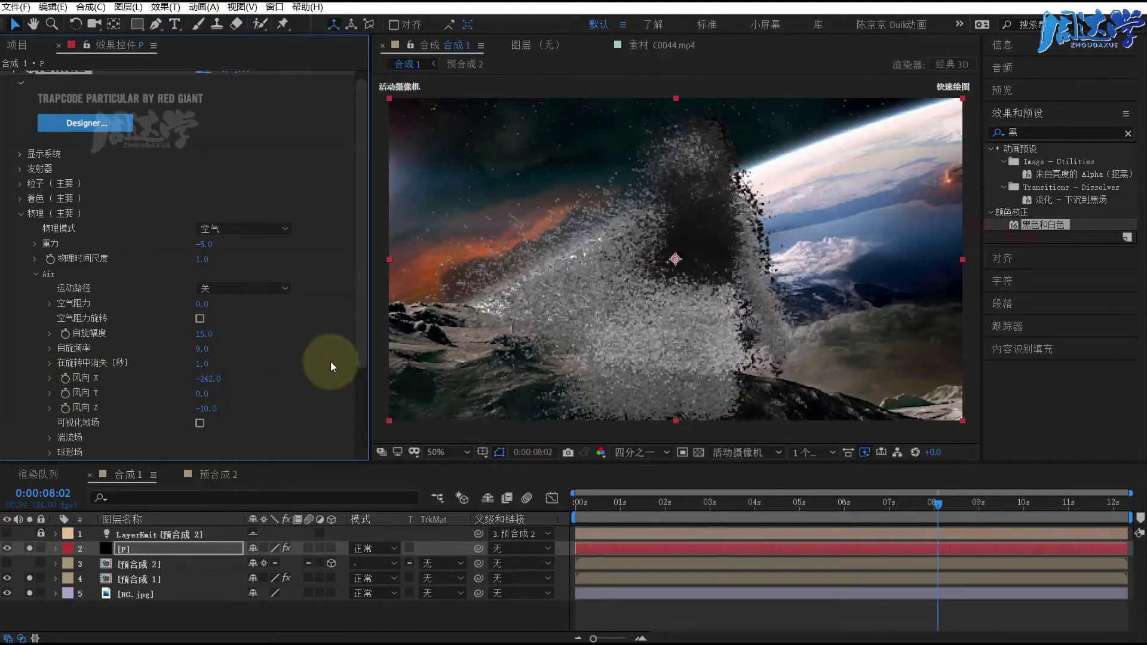
{"action": "mouse_move", "coordinate": [209, 371]}
{"action": "left_mouse_down"}
{"action": "mouse_move", "coordinate": [252, 378]}
{"action": "mouse_move", "coordinate": [219, 377]}
{"action": "left_mouse_up"}
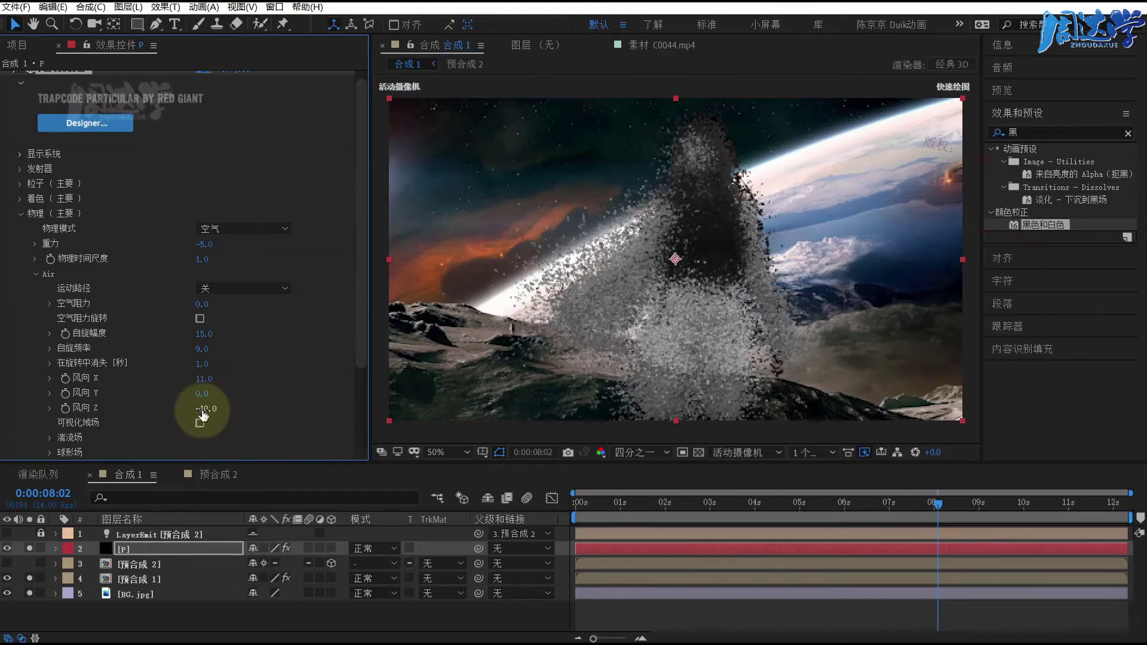
{"action": "left_click_drag", "start_coordinate": [203, 408], "coordinate": [239, 406]}
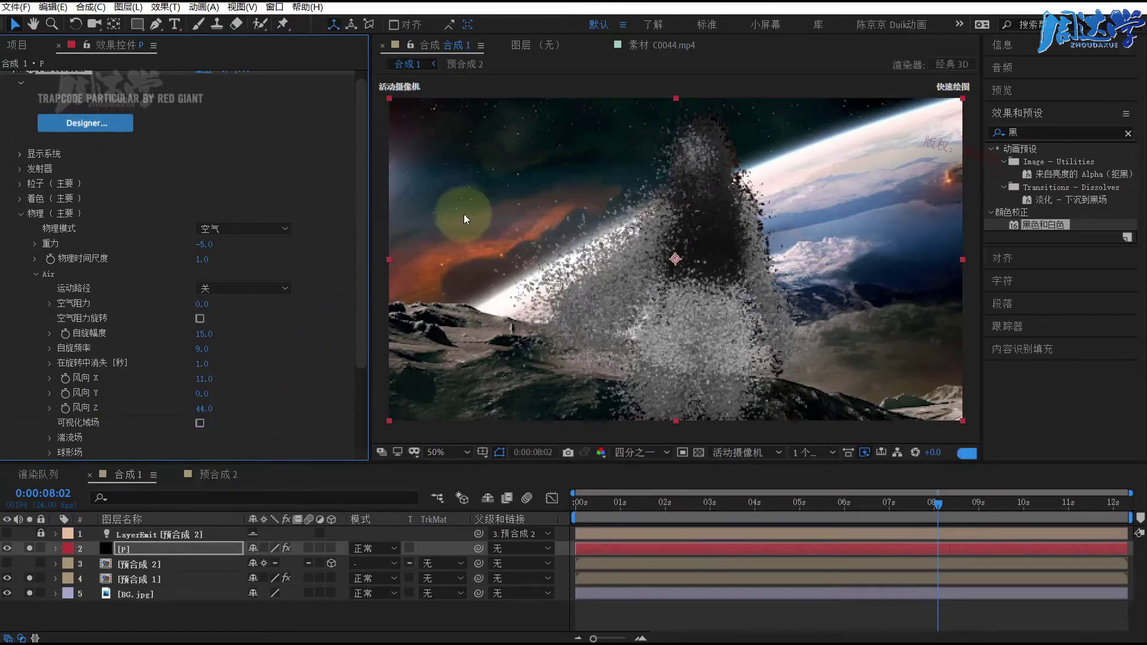
{"action": "left_click_drag", "start_coordinate": [206, 412], "coordinate": [209, 410]}
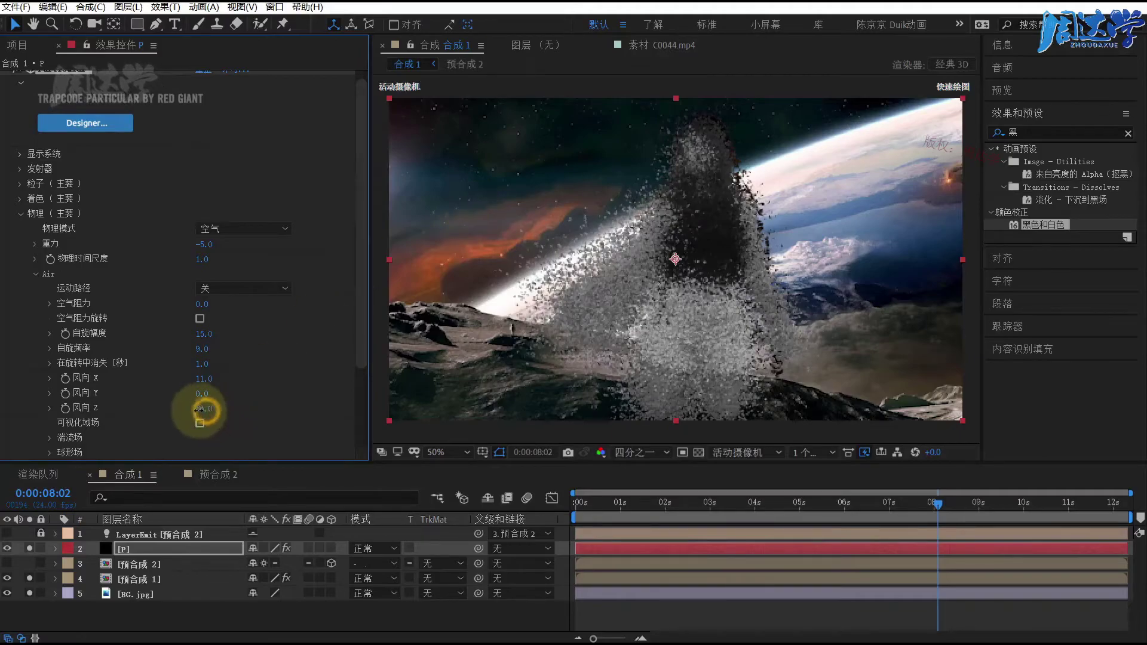
{"action": "type", "text": "43"}
{"action": "left_click", "coordinate": [699, 293]}
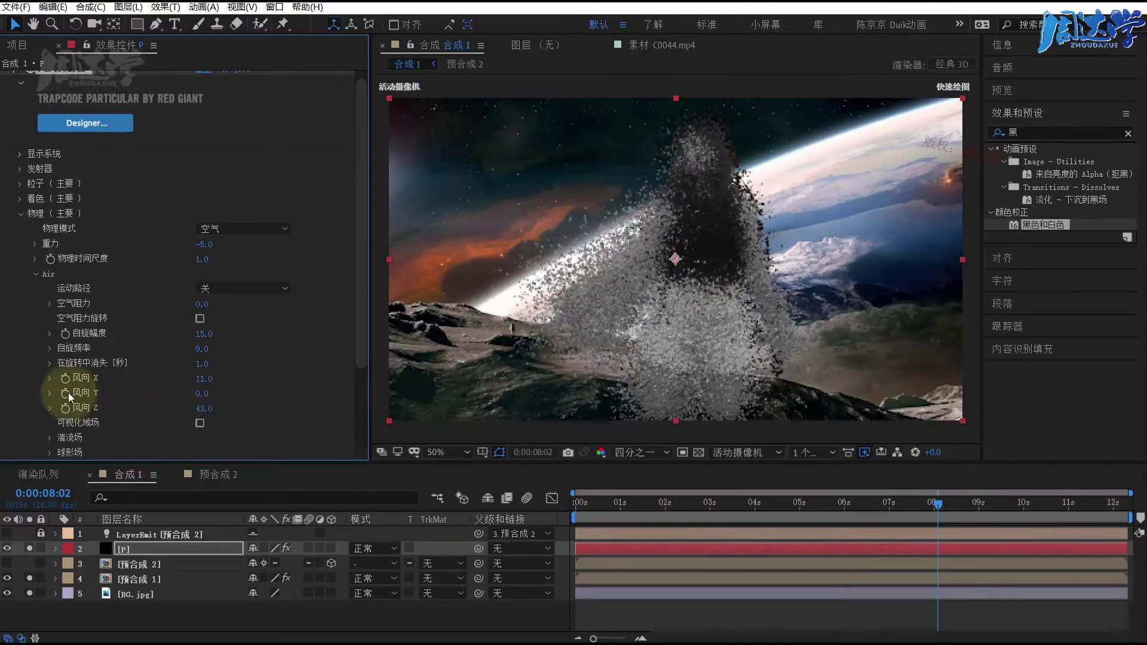
- Keyframe Wind Y at 0 at about 7 seconds, with the woman still intact
{"action": "left_click", "coordinate": [891, 503]}
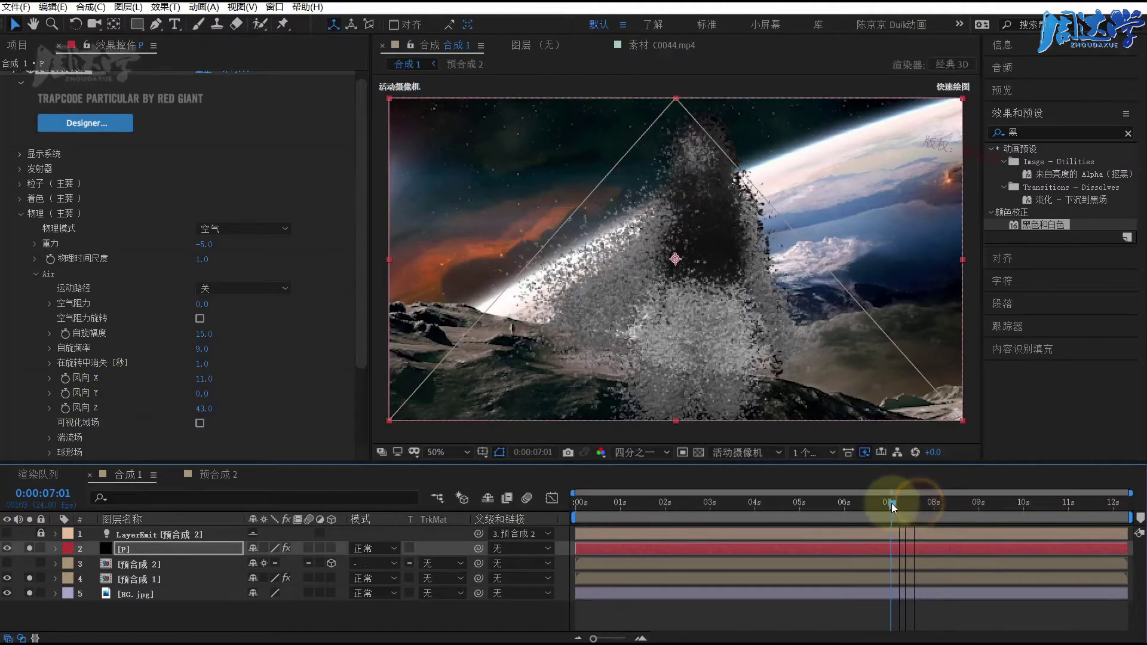
{"action": "left_click", "coordinate": [64, 392]}
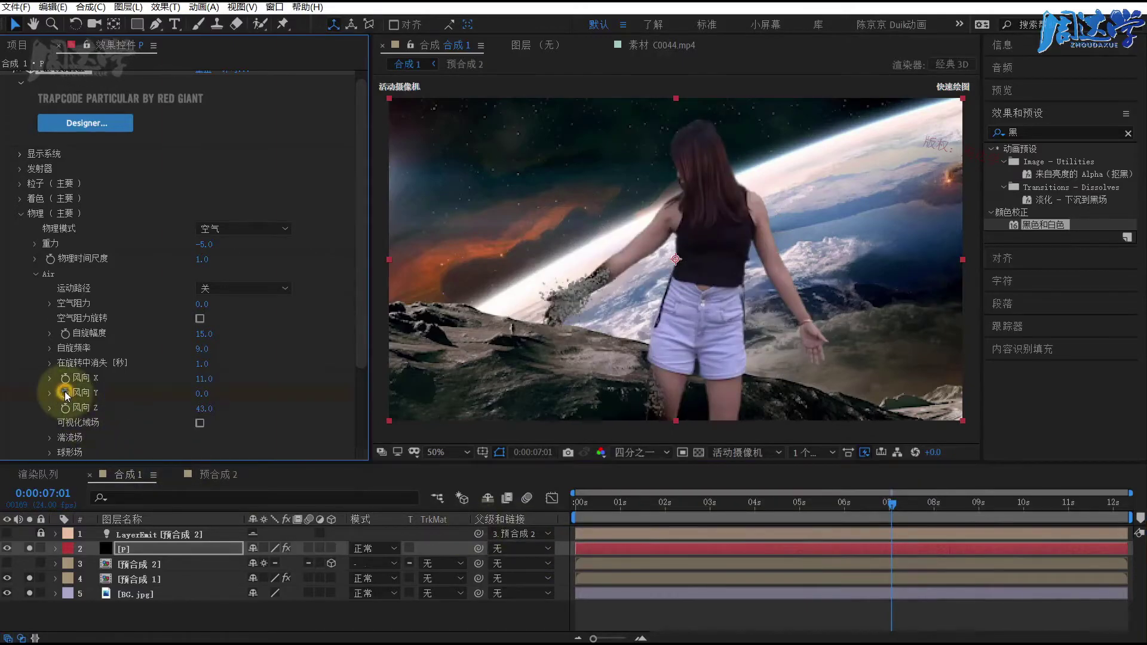
{"action": "left_click", "coordinate": [203, 381]}
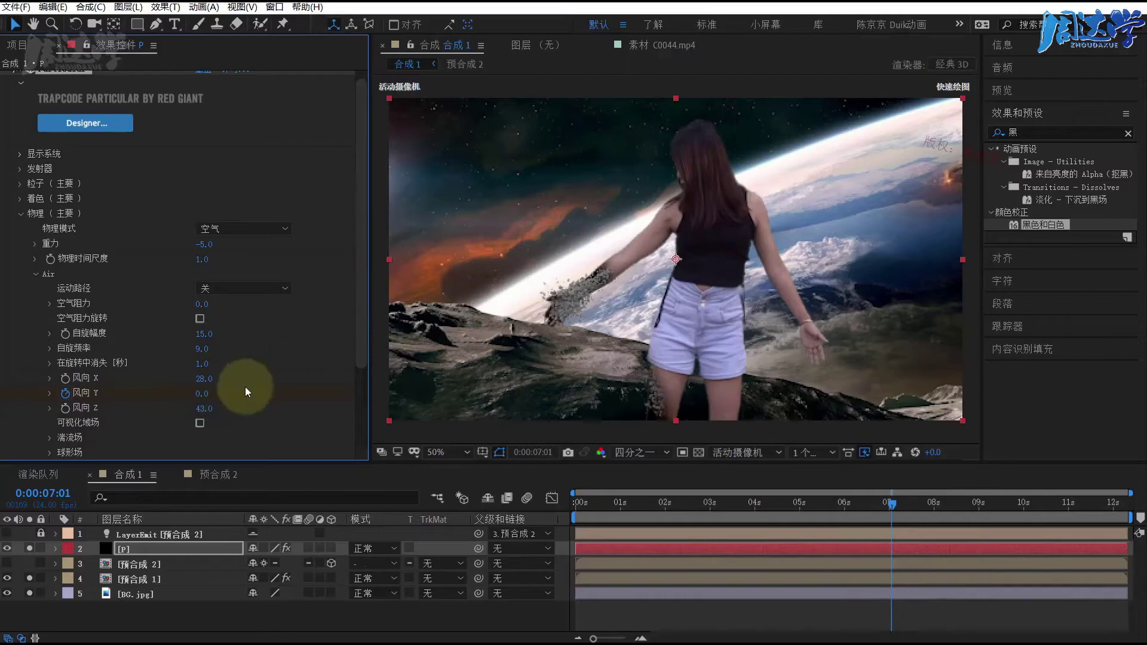
{"action": "left_click_drag", "start_coordinate": [205, 396], "coordinate": [157, 388]}
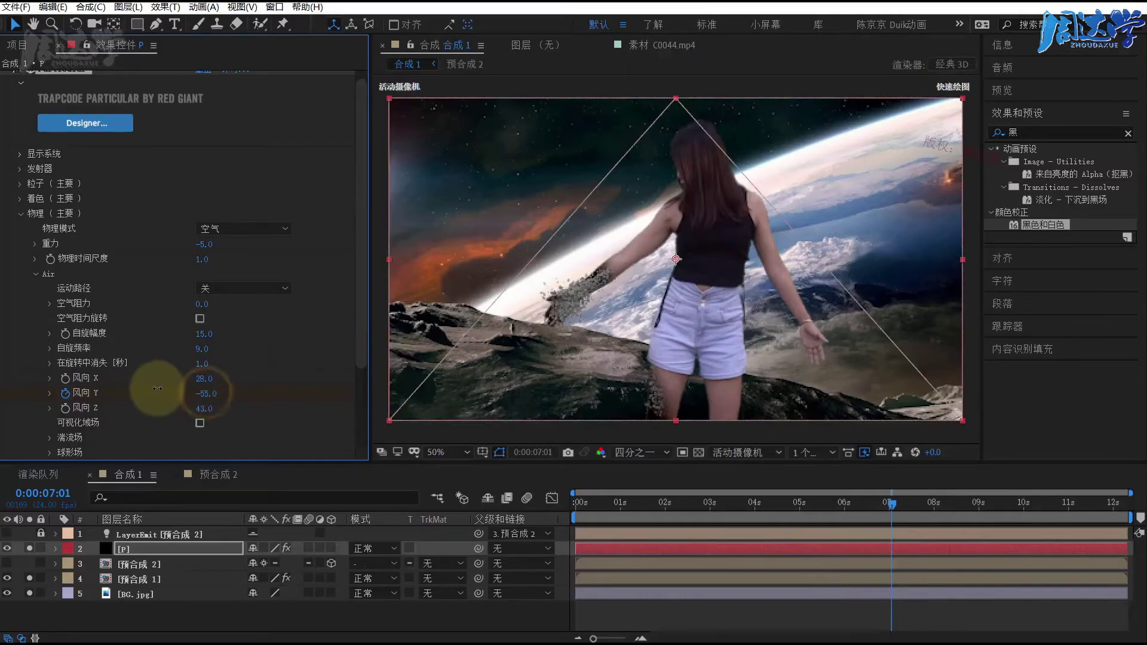
{"action": "left_click", "coordinate": [207, 394]}
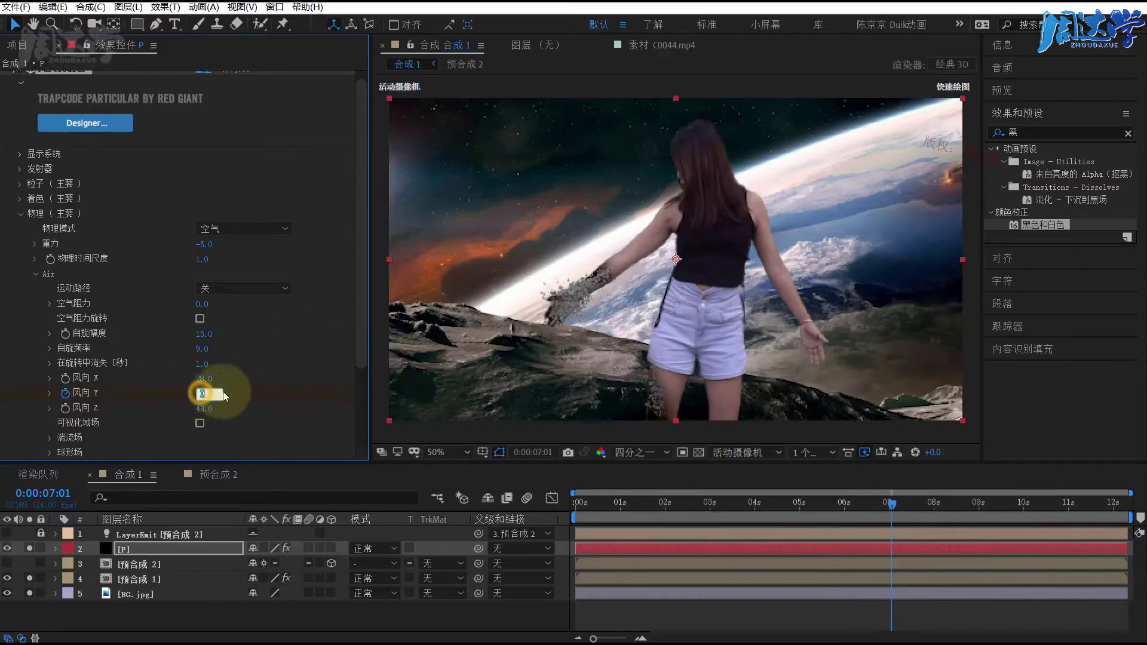
{"action": "type", "text": ".0"}
{"action": "key", "text": "Return"}
- Set Wind Y strongly negative (-67.4) later in the shot and raise Wind X to 139
{"action": "key", "text": "space"}
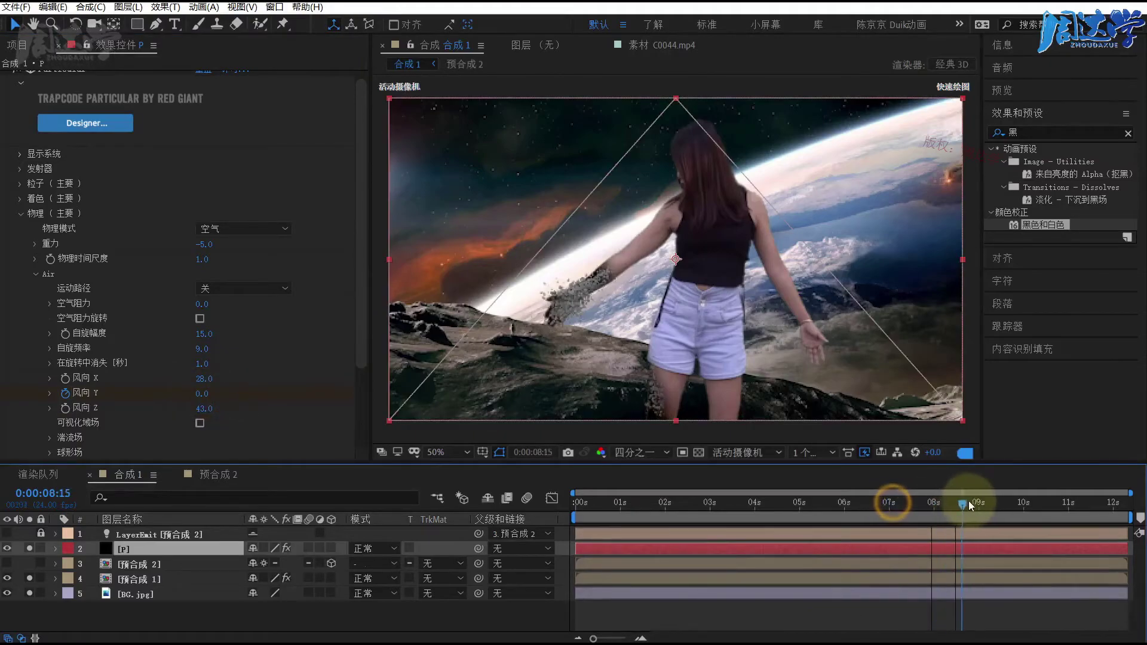
{"action": "left_click_drag", "start_coordinate": [202, 393], "coordinate": [148, 403]}
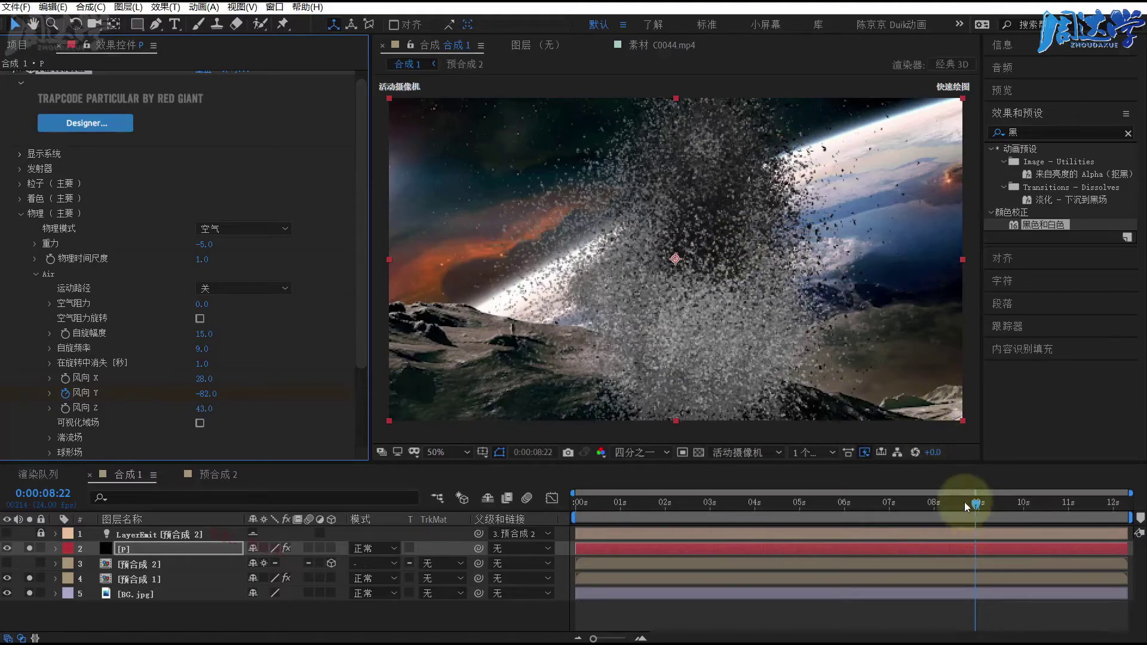
{"action": "left_click_drag", "start_coordinate": [964, 501], "coordinate": [950, 503]}
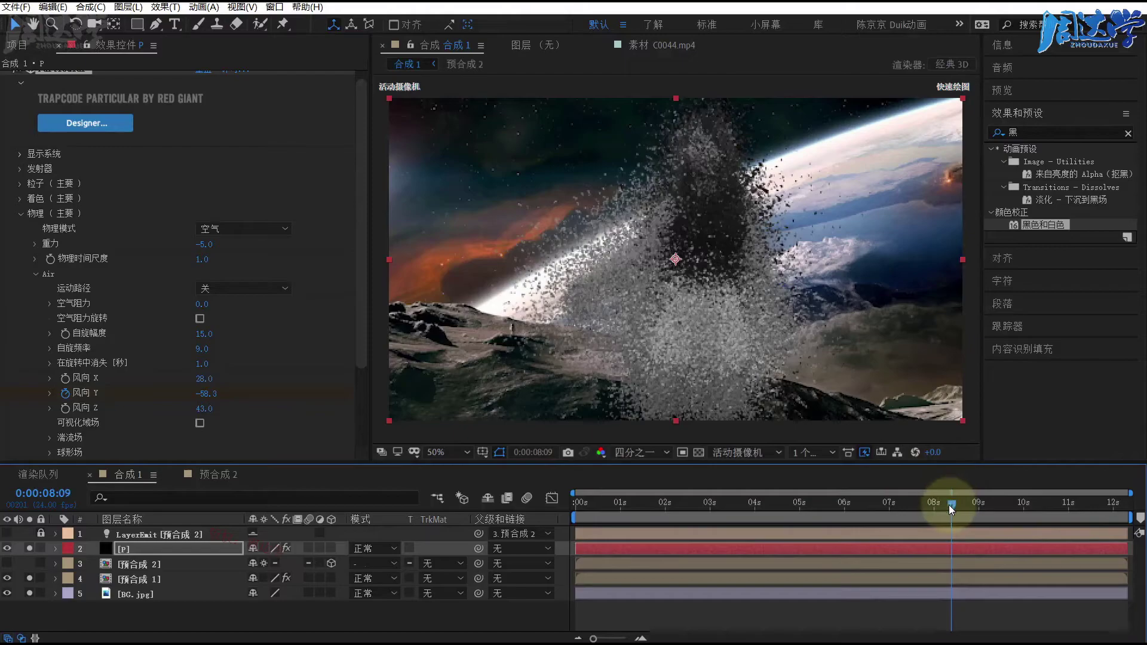
{"action": "left_click_drag", "start_coordinate": [950, 504], "coordinate": [959, 504]}
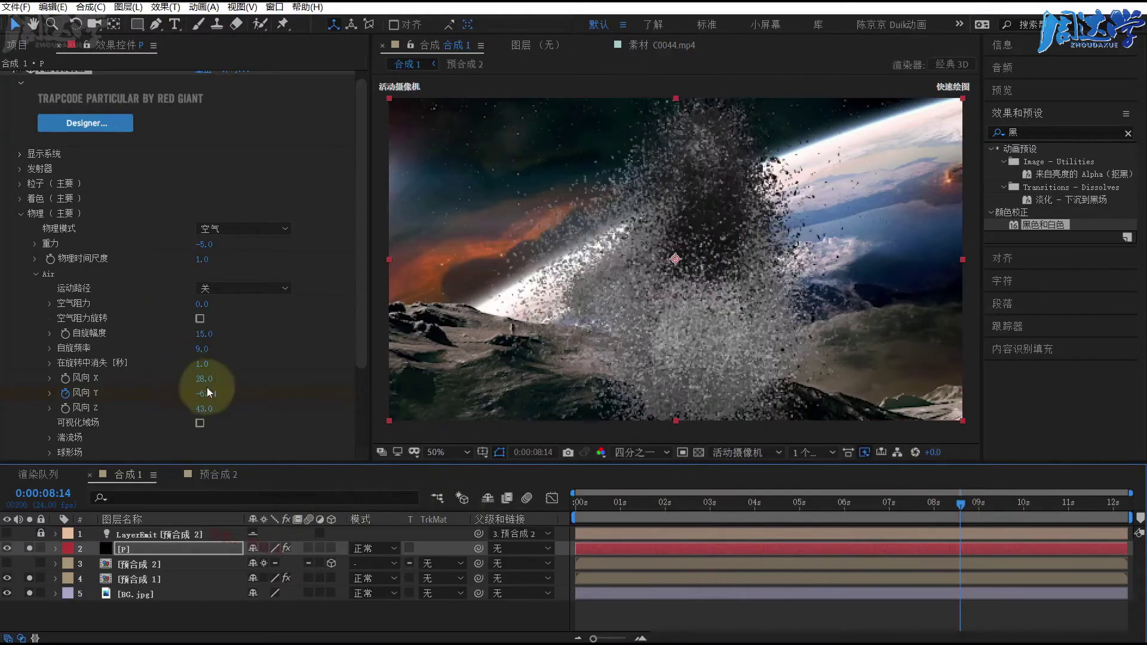
{"action": "left_click_drag", "start_coordinate": [204, 379], "coordinate": [253, 377]}
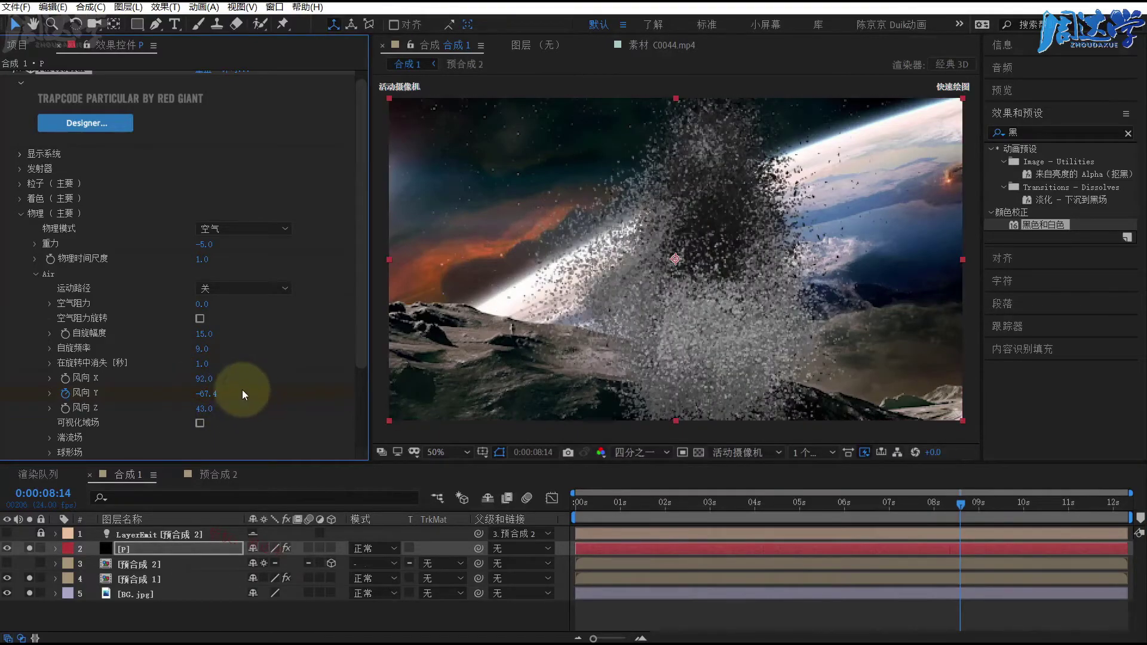
{"action": "left_click_drag", "start_coordinate": [203, 379], "coordinate": [240, 379]}
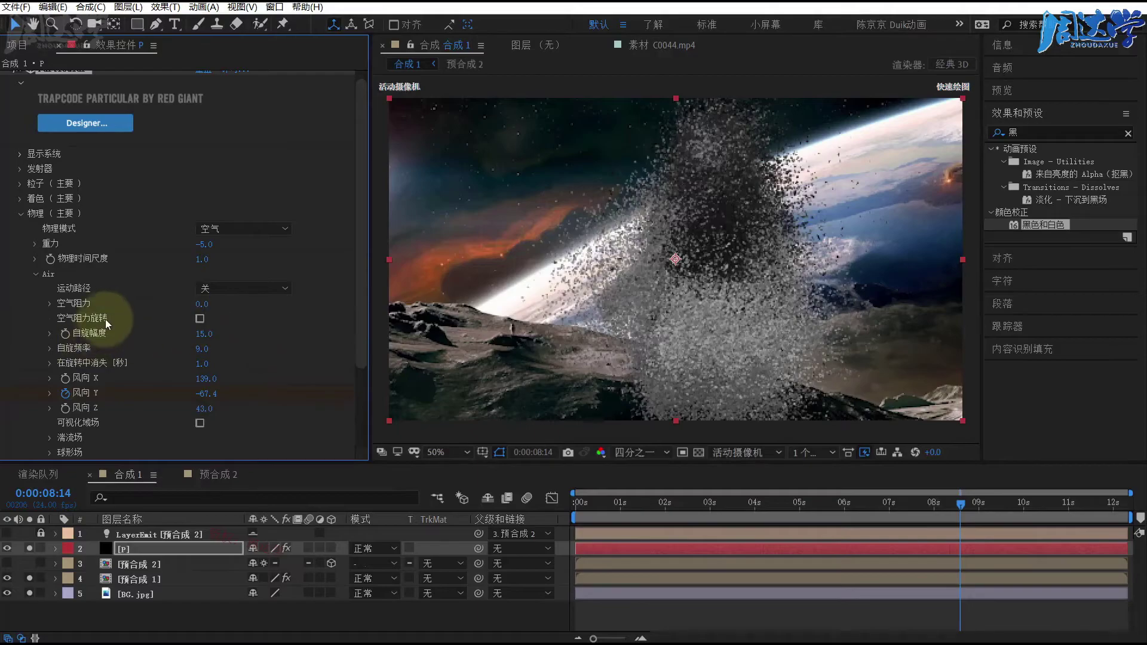
- Expand Turbulence Field and keyframe Affect Position at 0 at 7 seconds
{"action": "scroll", "coordinate": [92, 314], "scroll_direction": "down", "scroll_amount": 3}
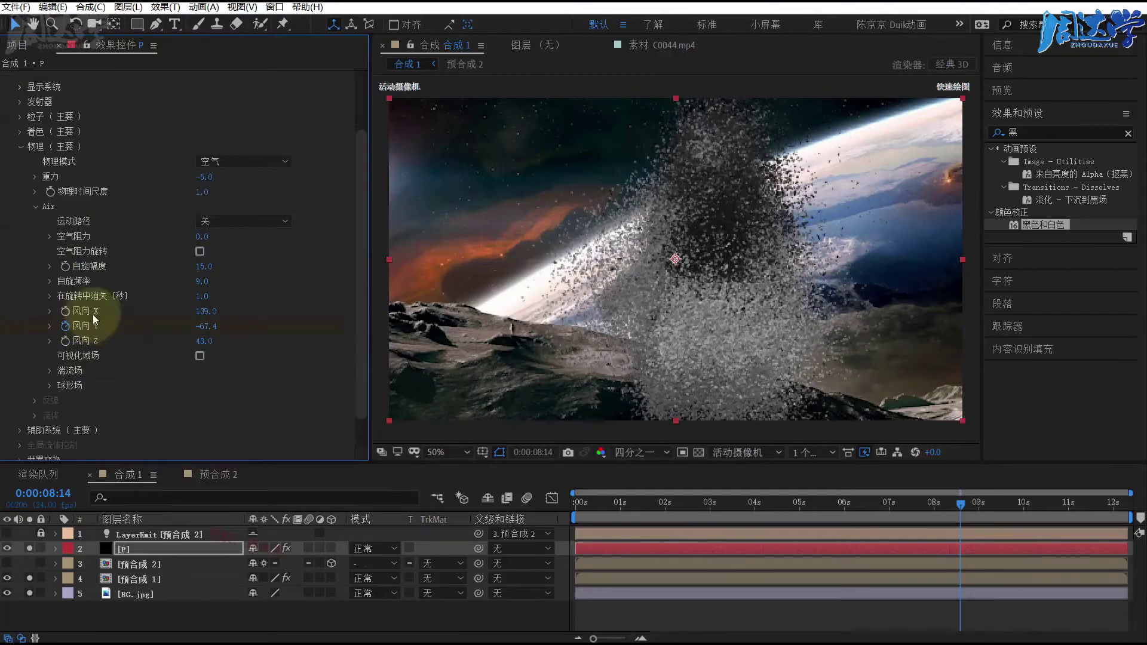
{"action": "scroll", "coordinate": [109, 336], "scroll_direction": "down", "scroll_amount": 2}
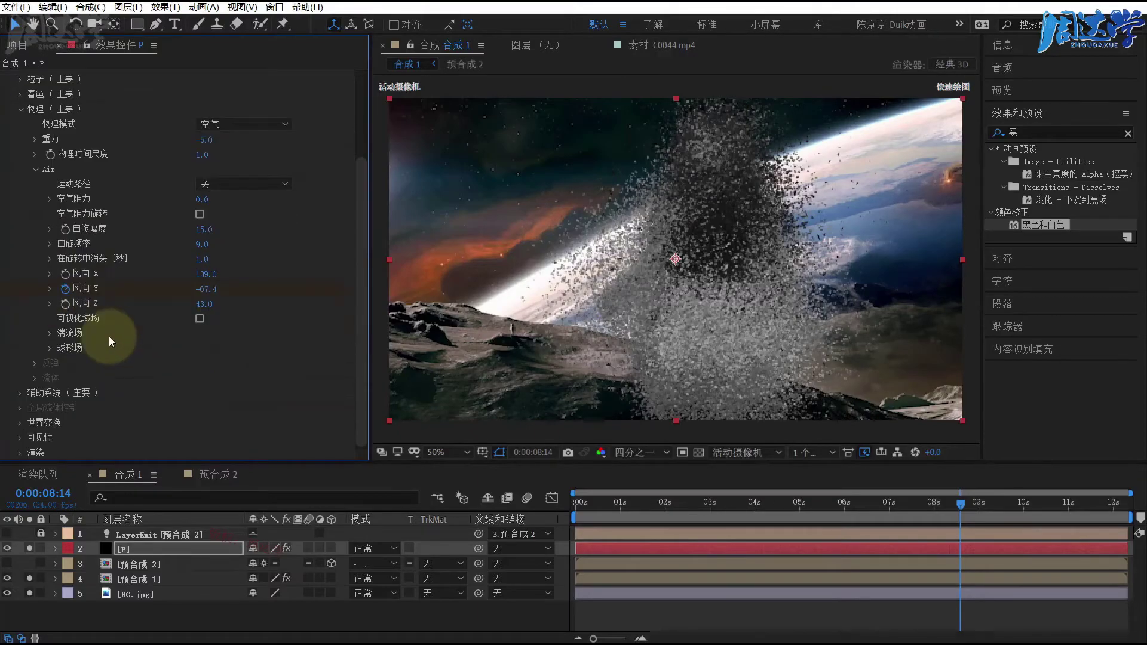
{"action": "left_click", "coordinate": [51, 334]}
{"action": "scroll", "coordinate": [51, 325], "scroll_direction": "down", "scroll_amount": 2}
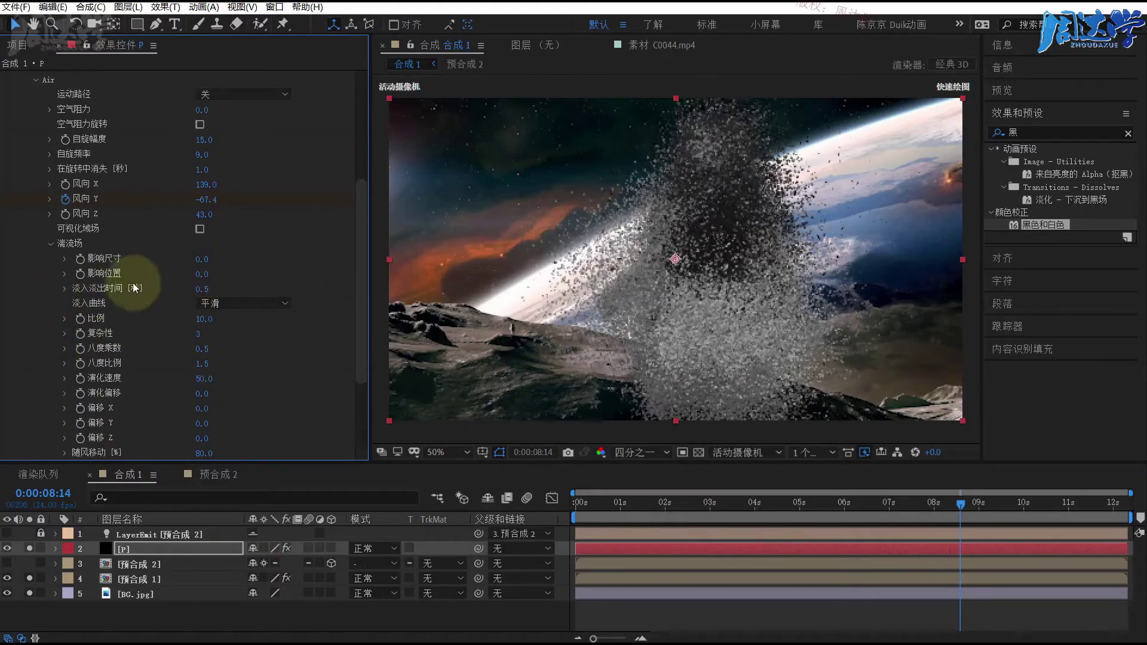
{"action": "left_click", "coordinate": [87, 272]}
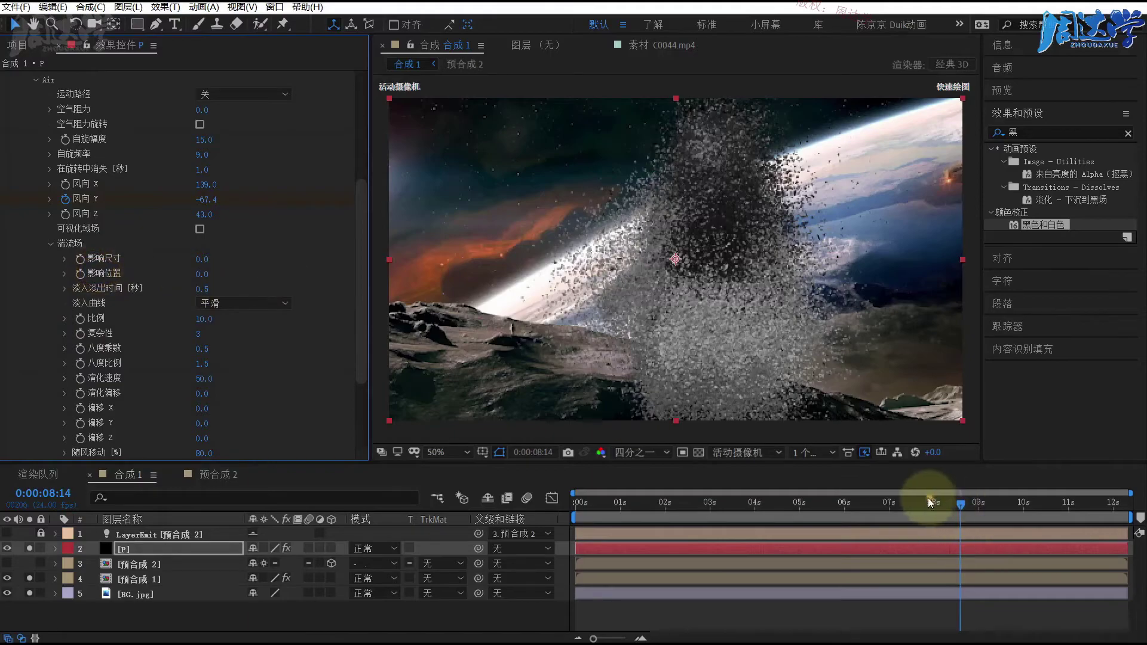
{"action": "left_click_drag", "start_coordinate": [929, 498], "coordinate": [891, 502]}
{"action": "left_click", "coordinate": [94, 281]}
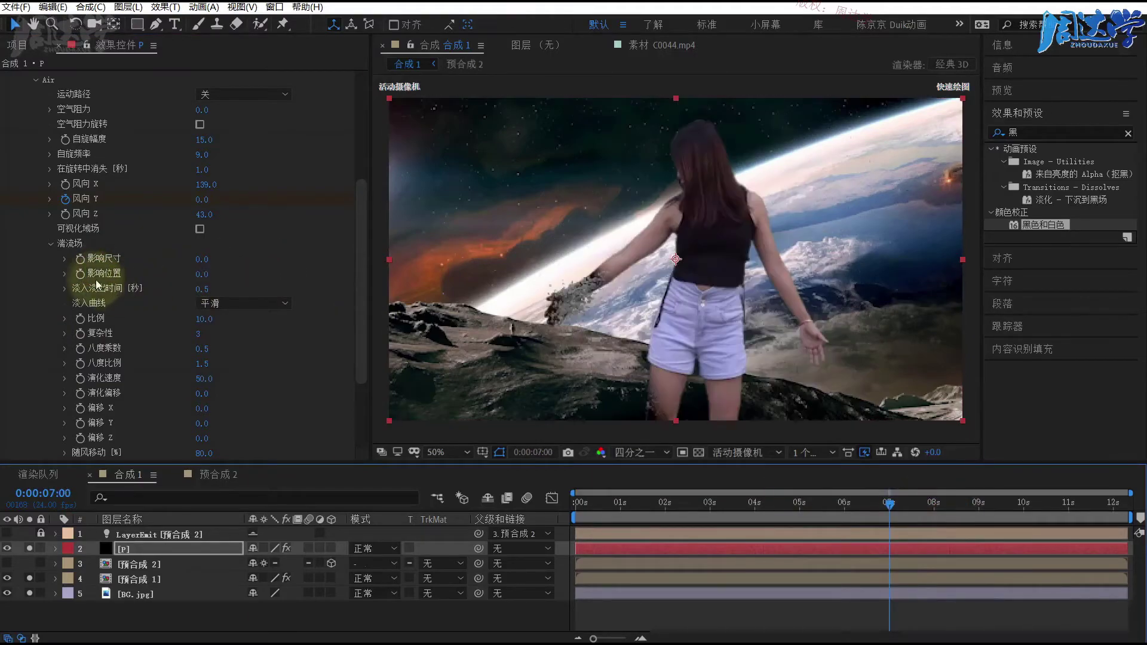
- Set turbulence Affect Position to 50 at about 0:00:08:21
{"action": "left_click_drag", "start_coordinate": [898, 504], "coordinate": [976, 505]}
{"action": "left_click", "coordinate": [206, 274]}
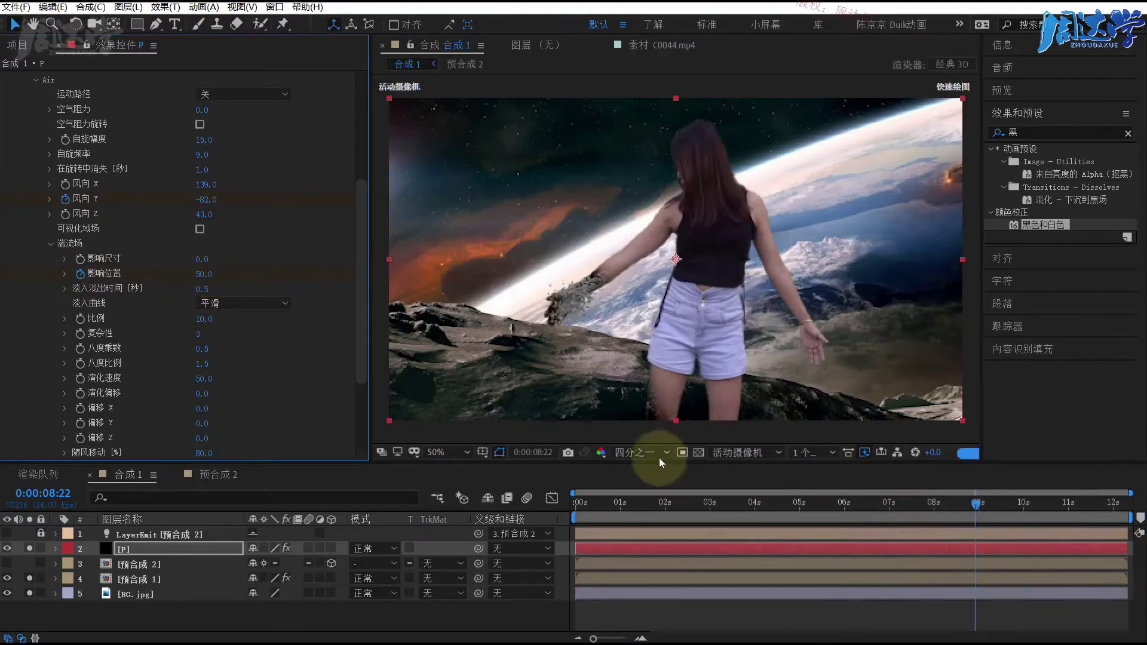
{"action": "key", "text": "u"}
{"action": "left_click", "coordinate": [1035, 503]}
{"action": "left_click_drag", "start_coordinate": [362, 286], "coordinate": [383, 195]}
{"action": "scroll", "coordinate": [180, 198], "scroll_direction": "up", "scroll_amount": 1}
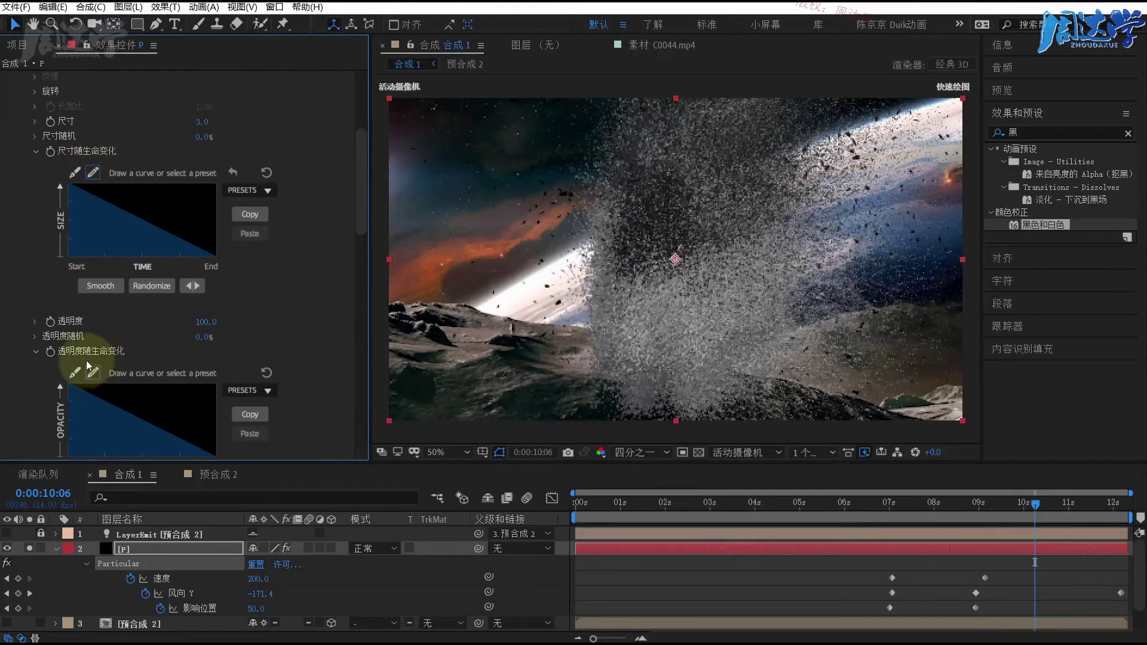
- Collapse Size over Life and Opacity over Life, then play a preview from 0:00:06:21
{"action": "left_click_drag", "start_coordinate": [363, 203], "coordinate": [365, 165]}
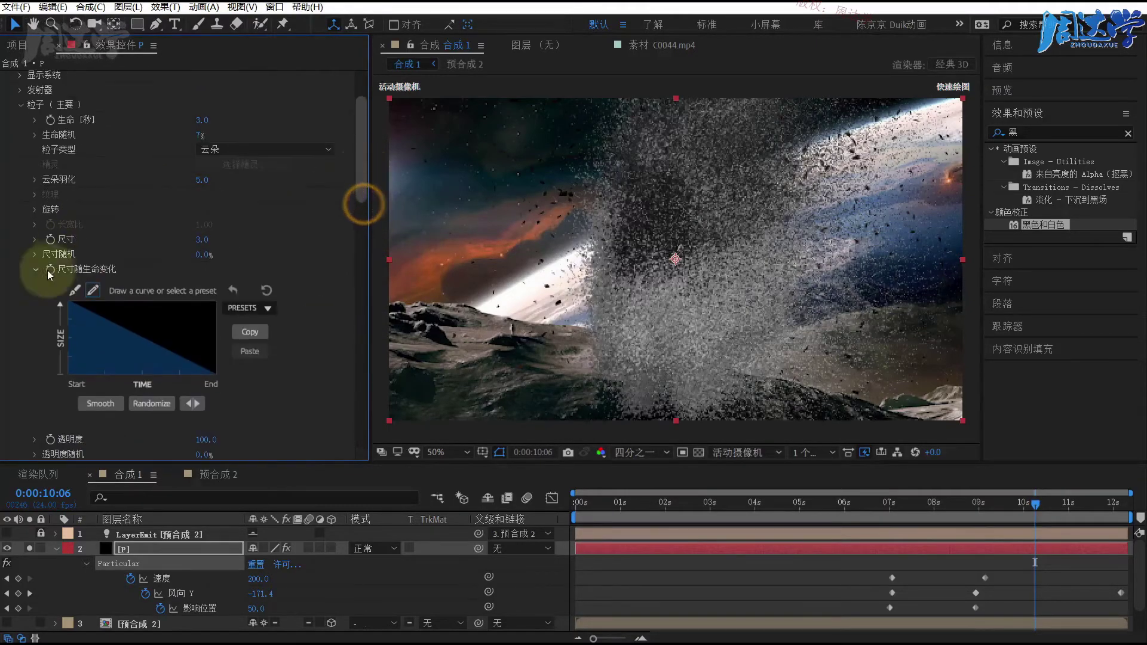
{"action": "left_click", "coordinate": [37, 270]}
{"action": "left_click", "coordinate": [37, 314]}
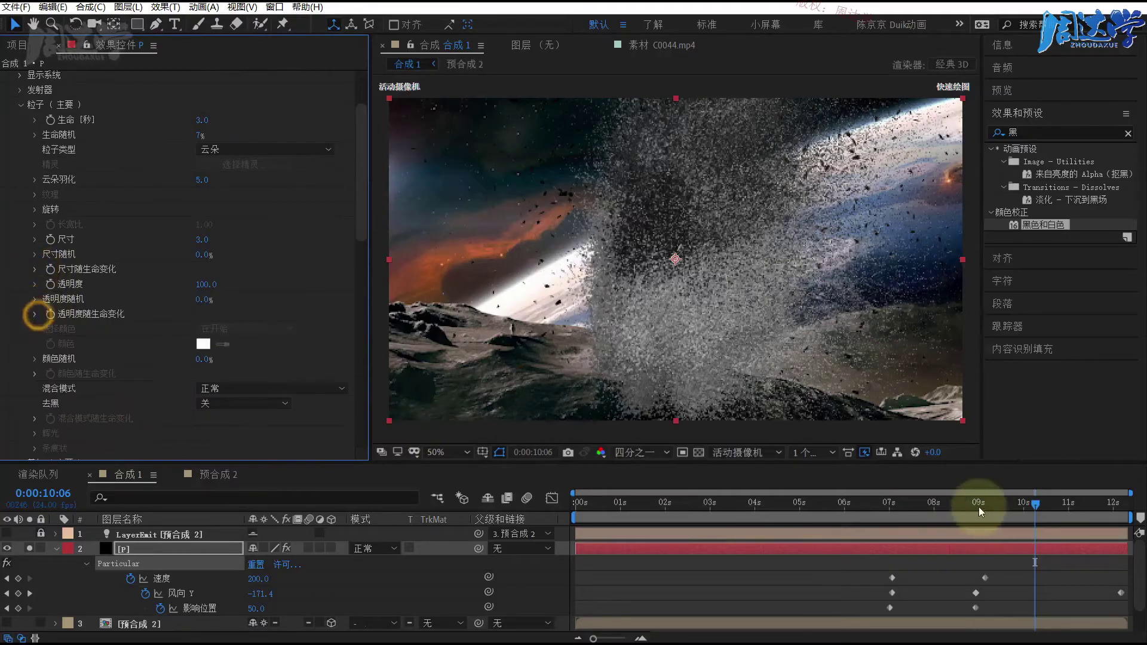
{"action": "left_click_drag", "start_coordinate": [978, 506], "coordinate": [891, 508]}
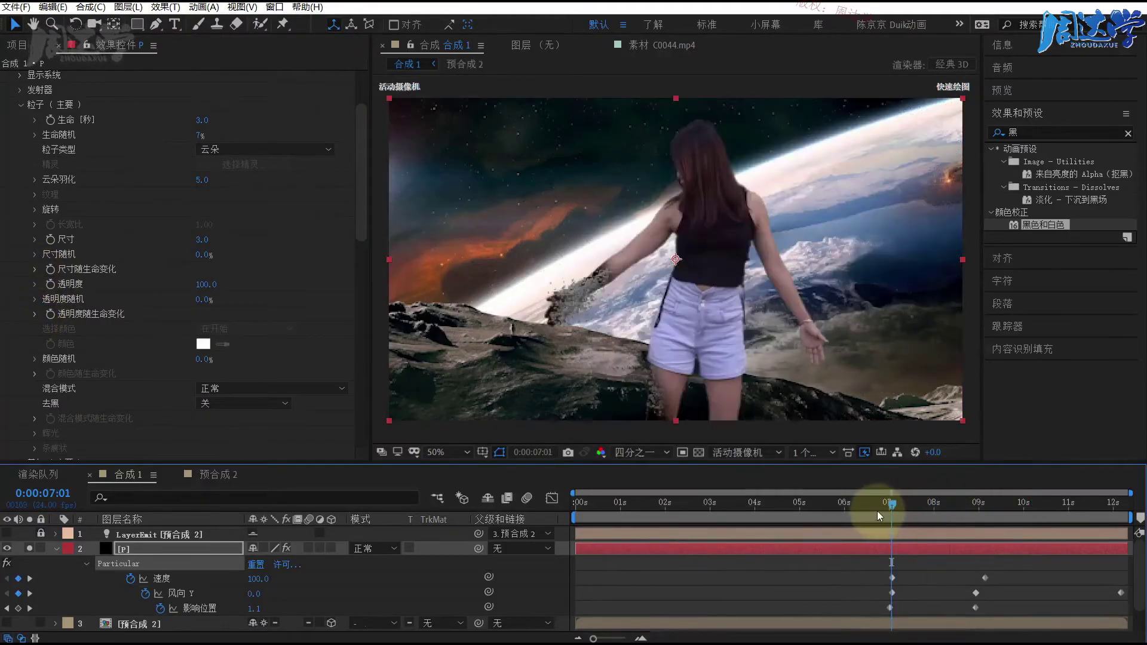
{"action": "left_click", "coordinate": [884, 505]}
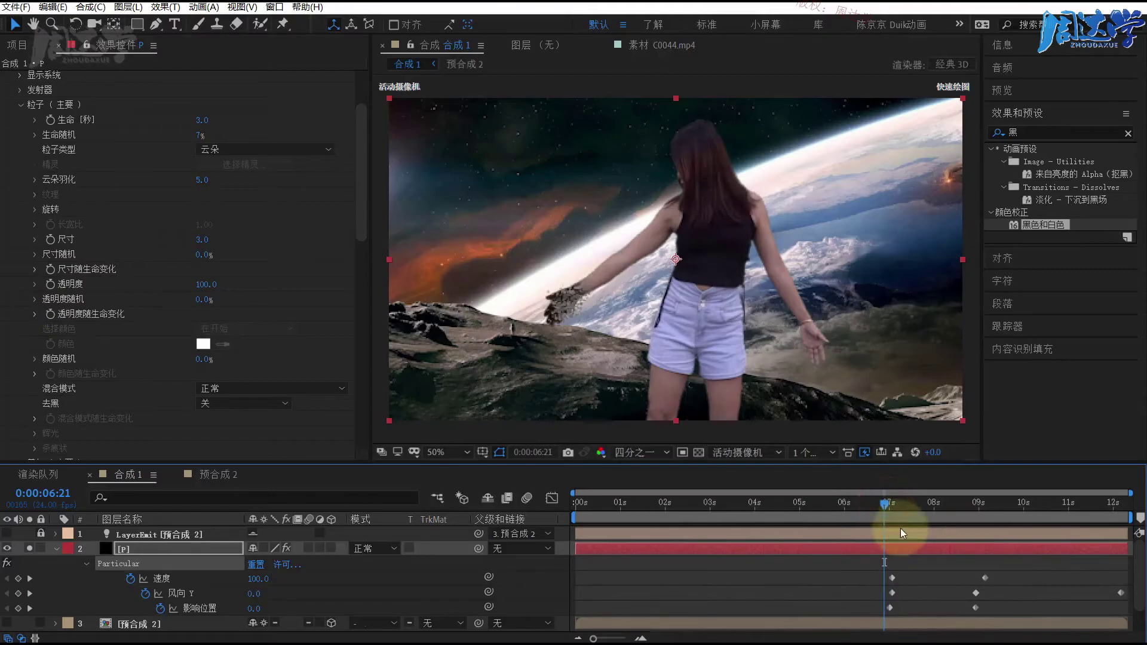
{"action": "key", "text": "space"}
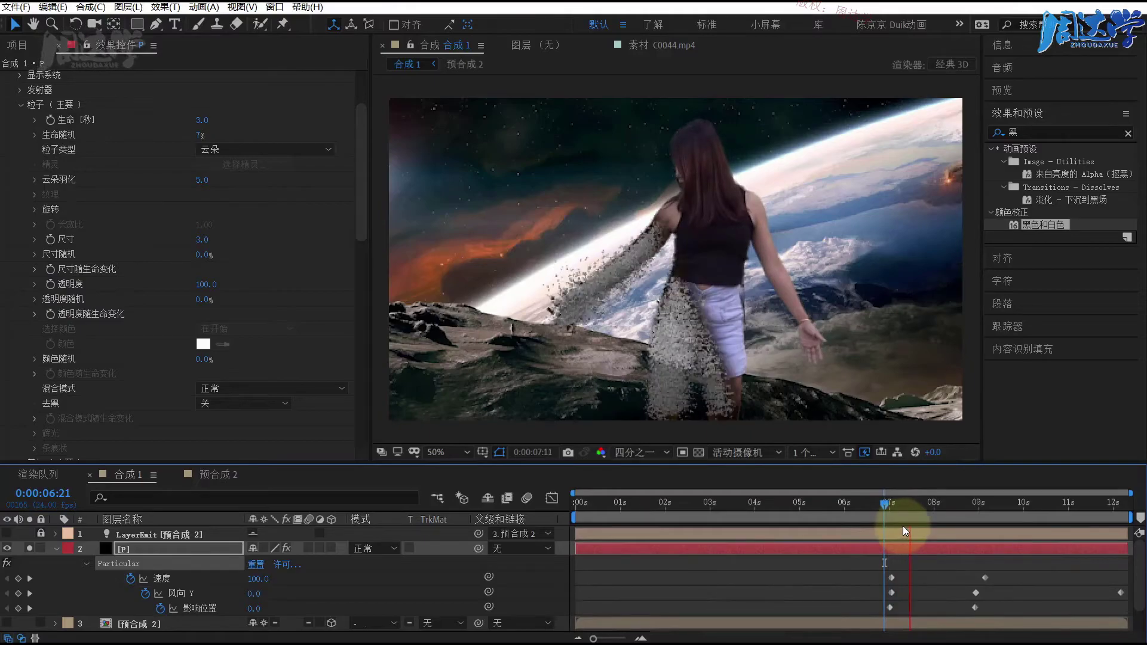
- Unsolo [P], 预合成 1 and BG.jpg, and move the [P] layer below the precomp layers
{"action": "left_click", "coordinate": [56, 548]}
{"action": "left_click", "coordinate": [29, 549]}
{"action": "left_click", "coordinate": [29, 578]}
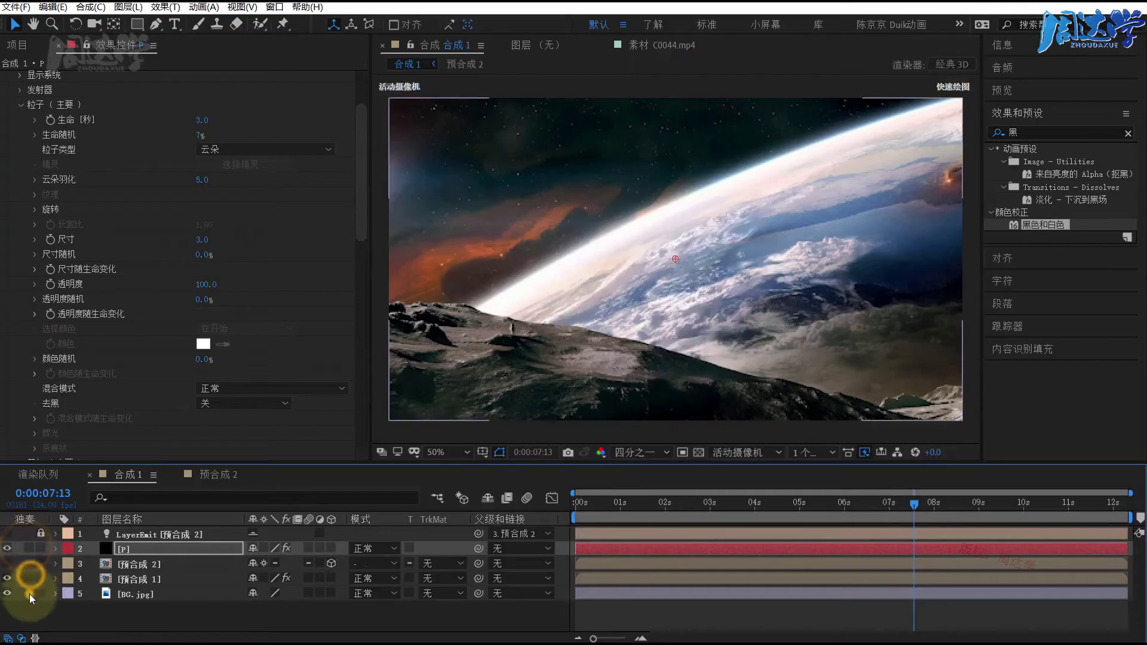
{"action": "left_click", "coordinate": [29, 593]}
{"action": "left_click_drag", "start_coordinate": [128, 548], "coordinate": [130, 583]}
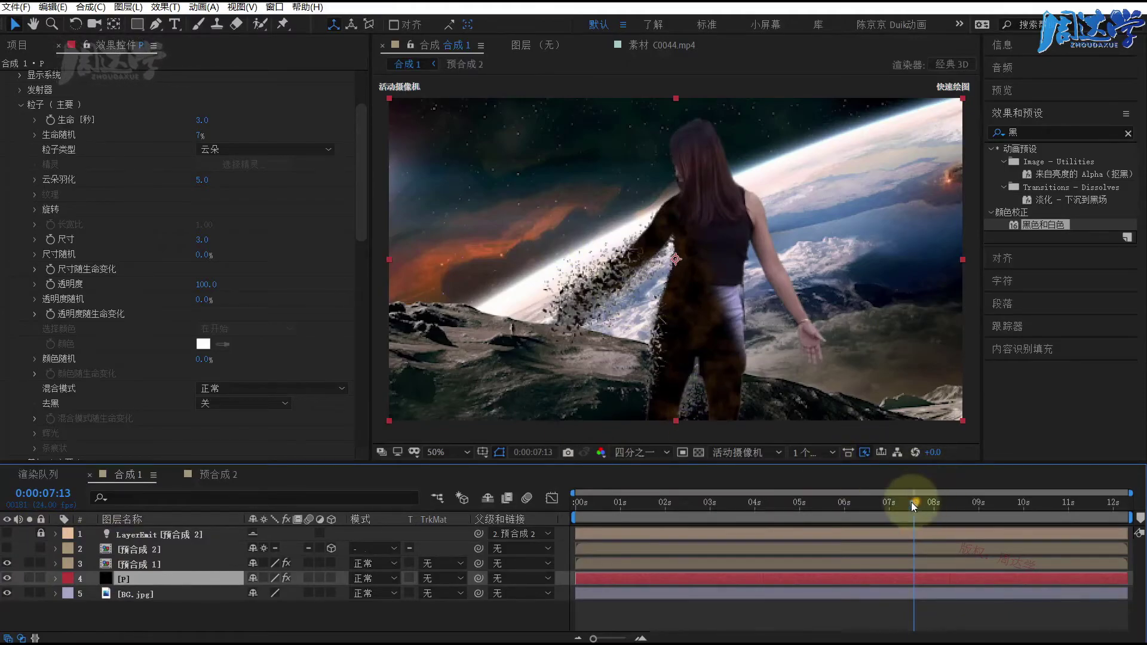
- Go to 0:00:07:04 and set the preview resolution to Full (完整)
{"action": "left_click_drag", "start_coordinate": [911, 501], "coordinate": [898, 503]}
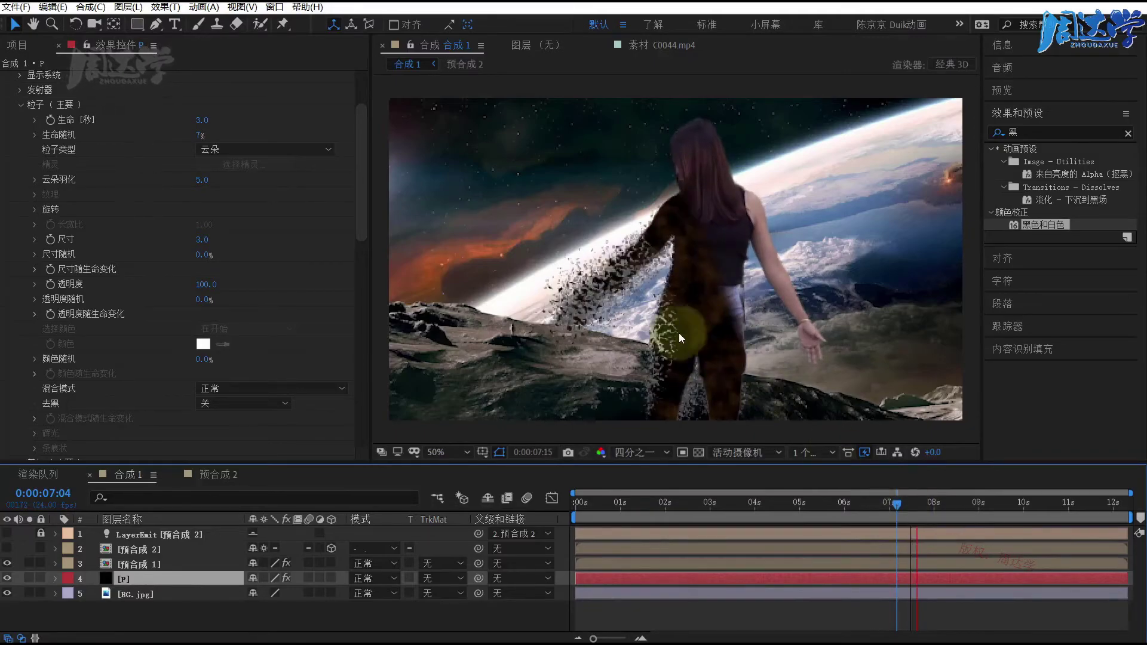
{"action": "left_click", "coordinate": [632, 452]}
{"action": "left_click", "coordinate": [639, 482]}
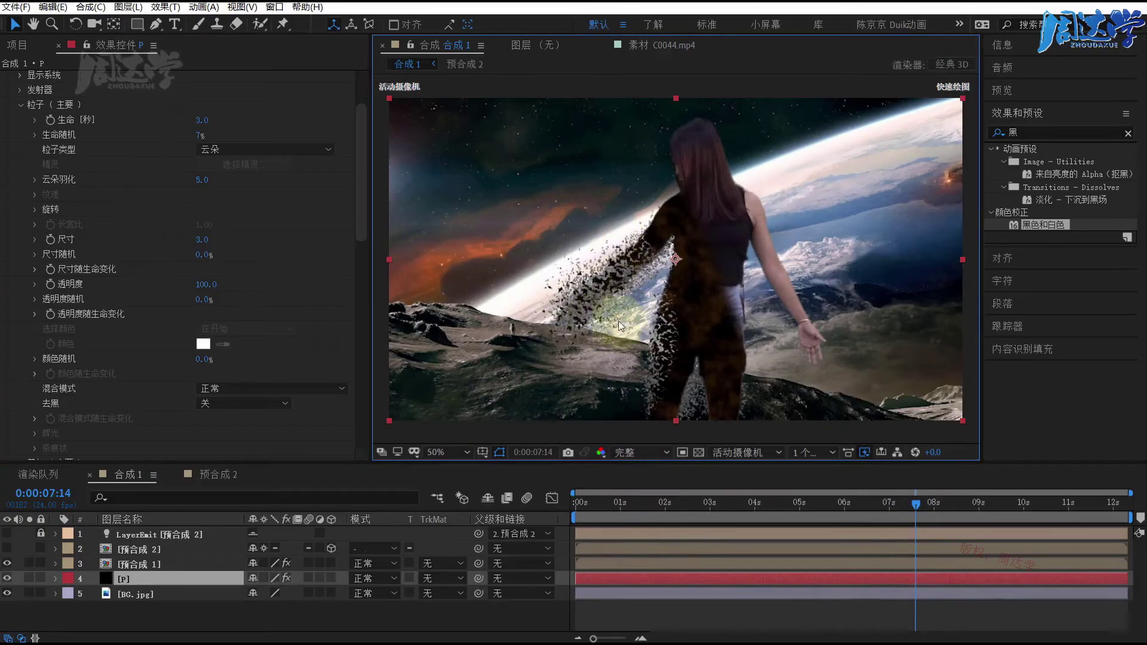
{"action": "left_click", "coordinate": [624, 452]}
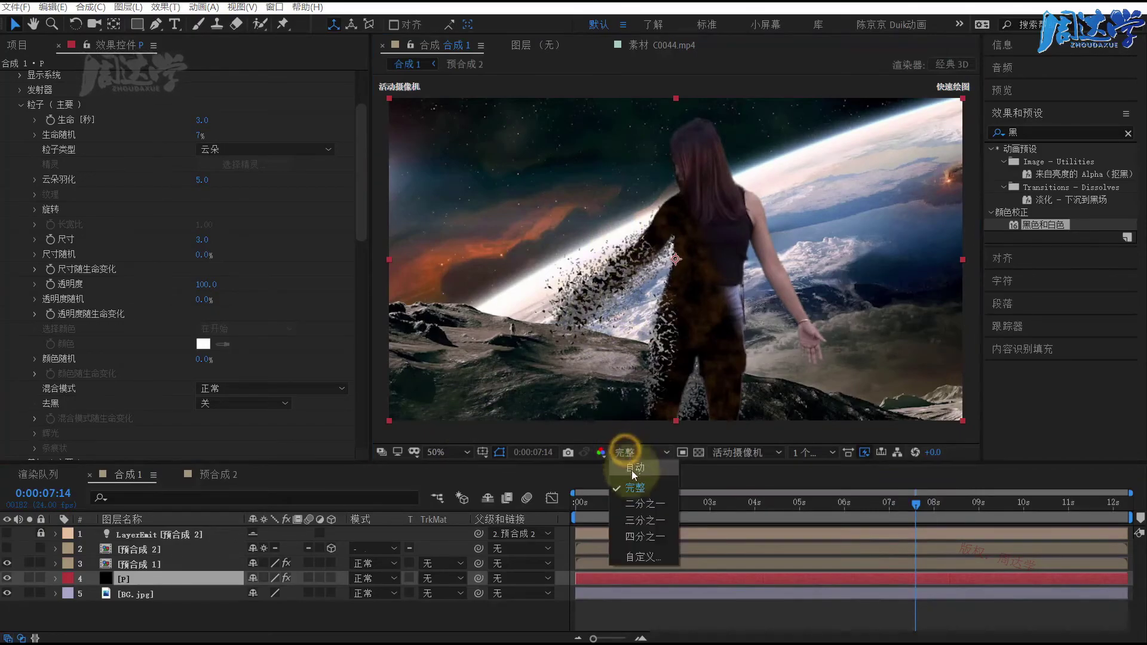
- Zoom in on the dark fragments, step forward one frame, then zoom back out
{"action": "left_click", "coordinate": [634, 486]}
{"action": "scroll", "coordinate": [597, 322], "scroll_direction": "up", "scroll_amount": 2}
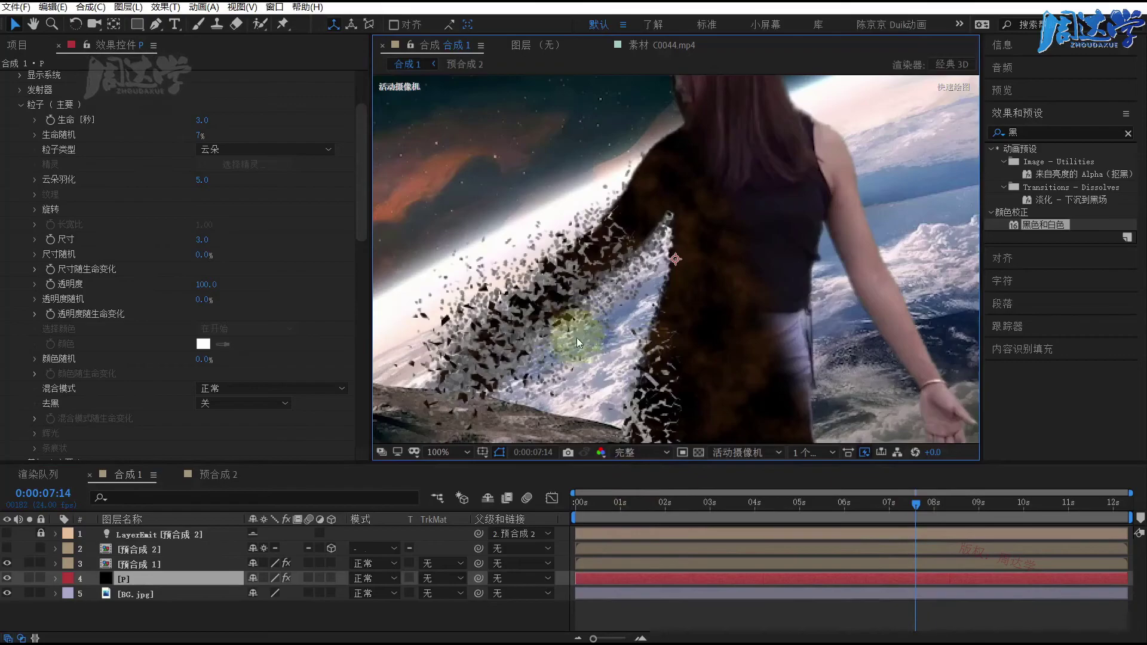
{"action": "left_click_drag", "start_coordinate": [673, 285], "coordinate": [671, 287]}
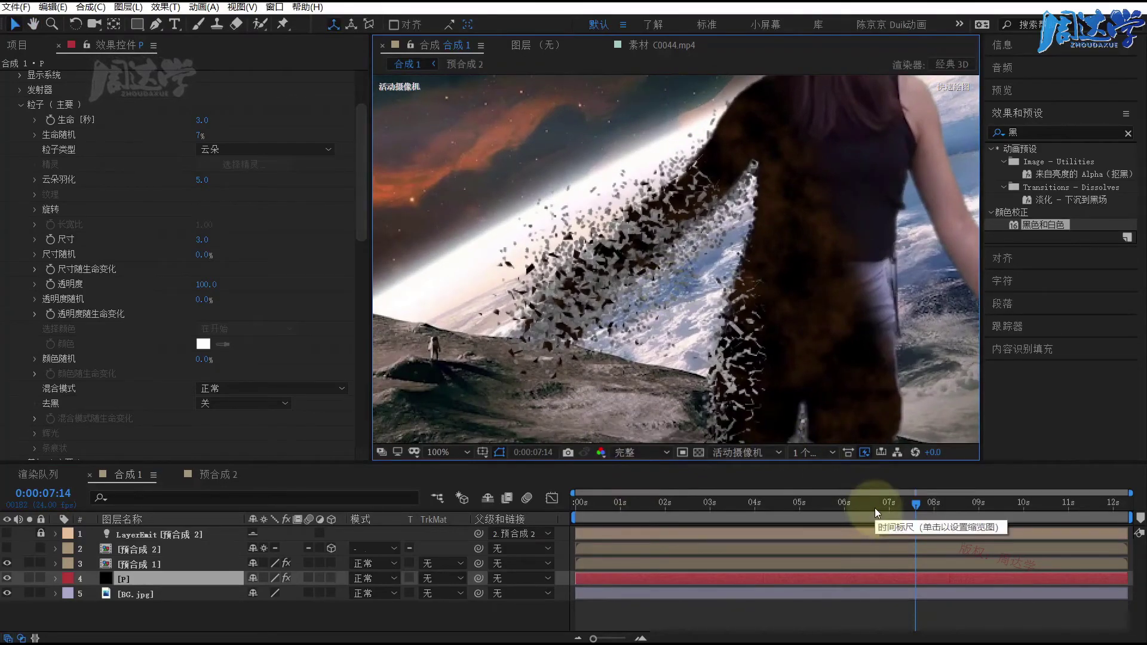
{"action": "key", "text": "Page_Down"}
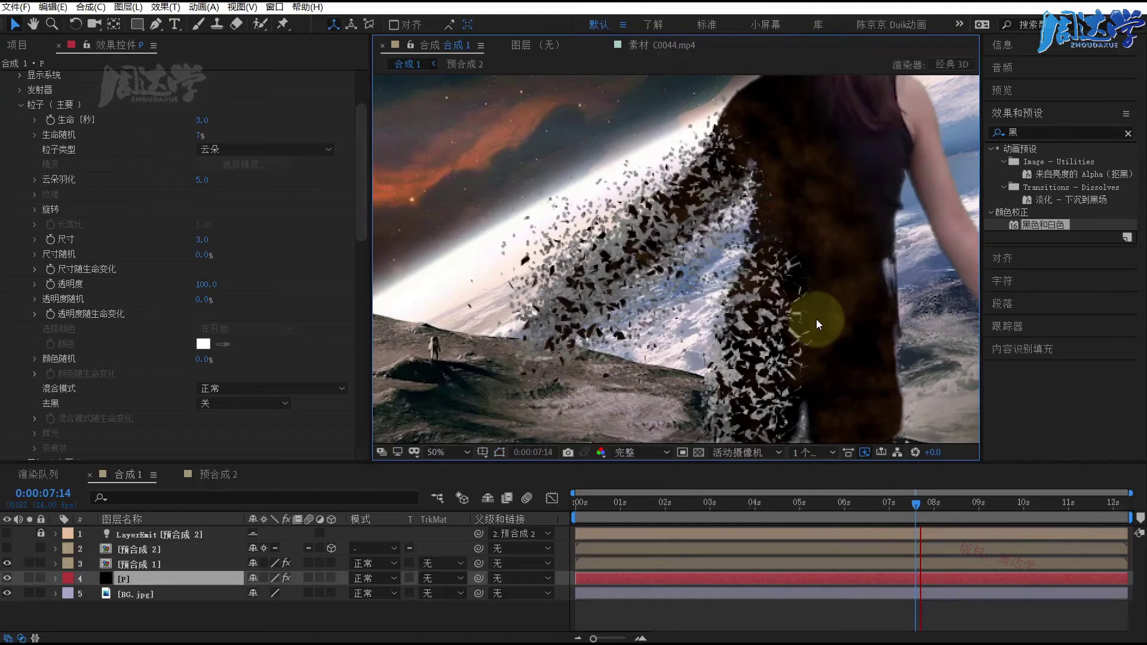
{"action": "scroll", "coordinate": [632, 323], "scroll_direction": "down", "scroll_amount": 2}
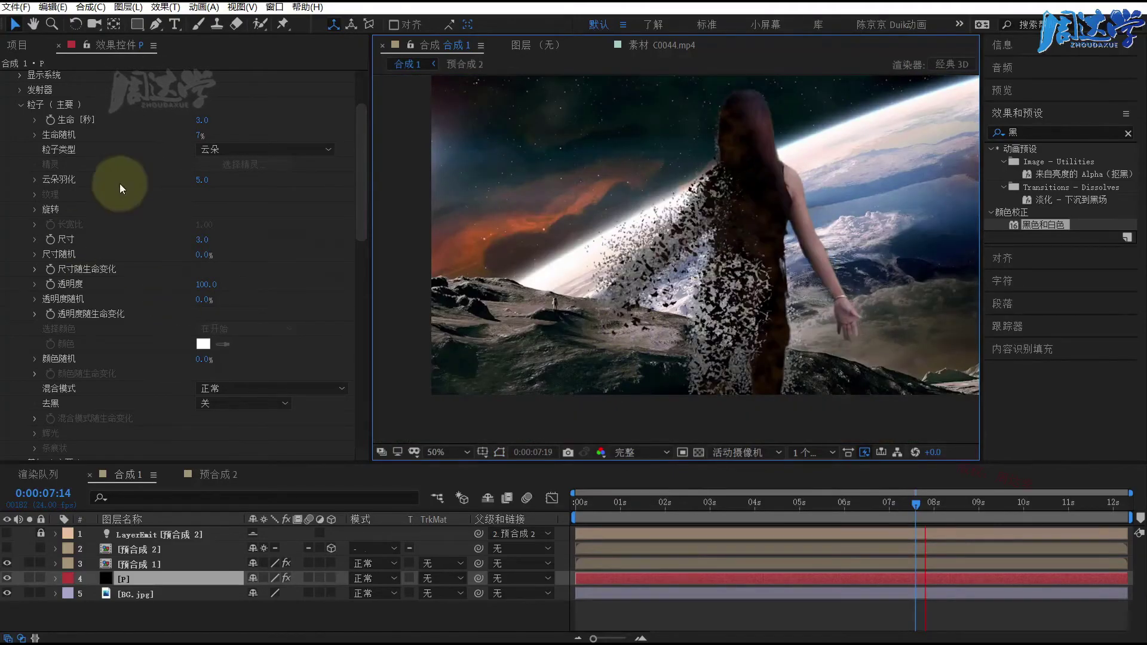
{"action": "left_click_drag", "start_coordinate": [362, 164], "coordinate": [363, 131]}
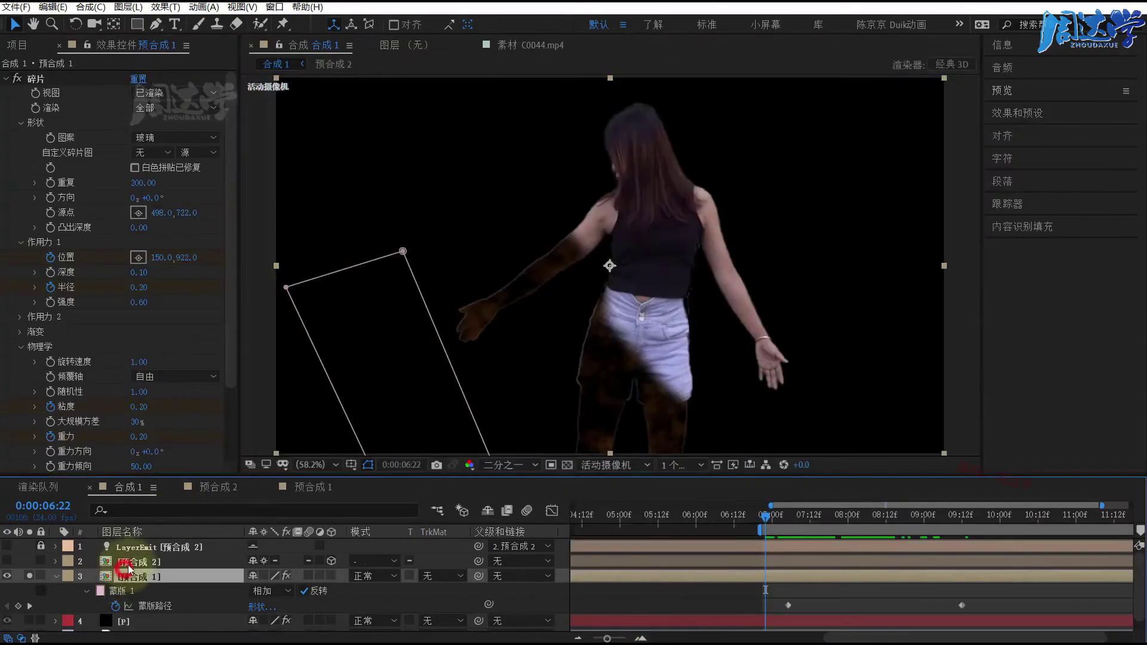
- Solo 预合成 1, check the shatter near 7:15, then inspect its wipe mask around 6:00 inside the precomp
{"action": "left_click", "coordinate": [132, 578]}
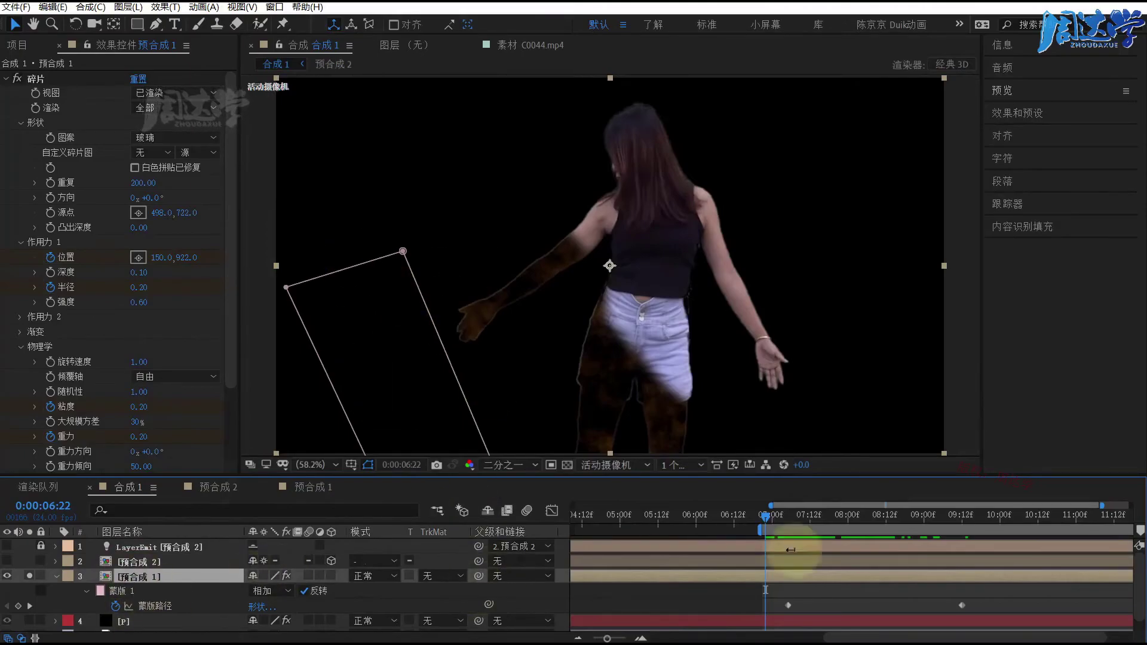
{"action": "mouse_move", "coordinate": [767, 518]}
{"action": "left_mouse_down"}
{"action": "mouse_move", "coordinate": [966, 497]}
{"action": "mouse_move", "coordinate": [823, 515]}
{"action": "left_mouse_up"}
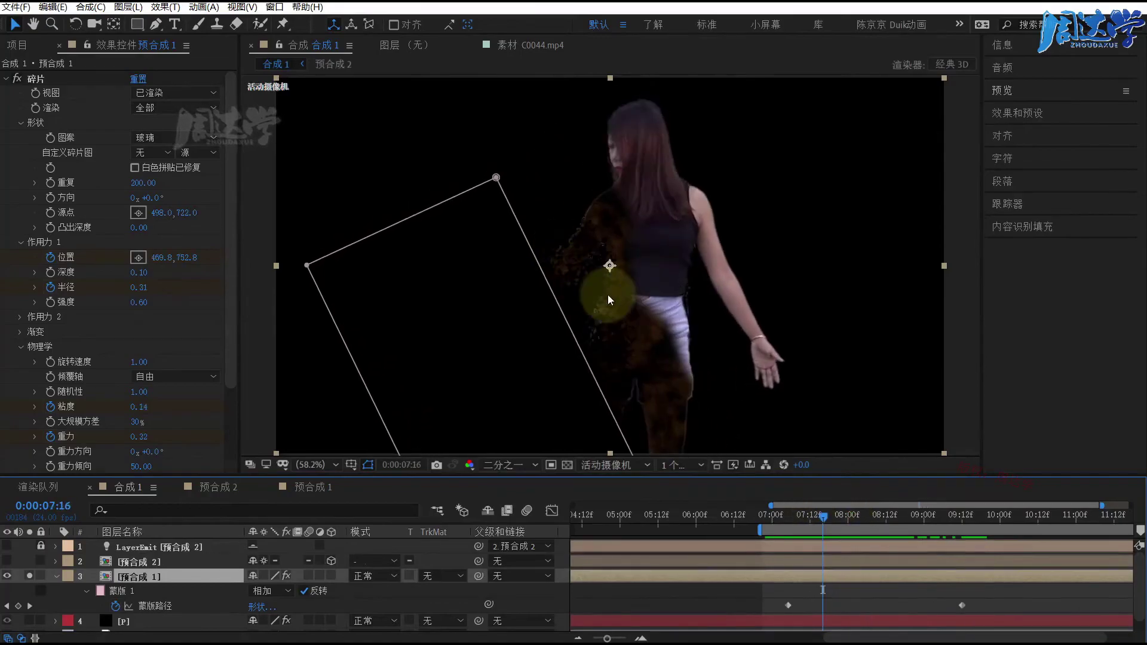
{"action": "double_click", "coordinate": [136, 577]}
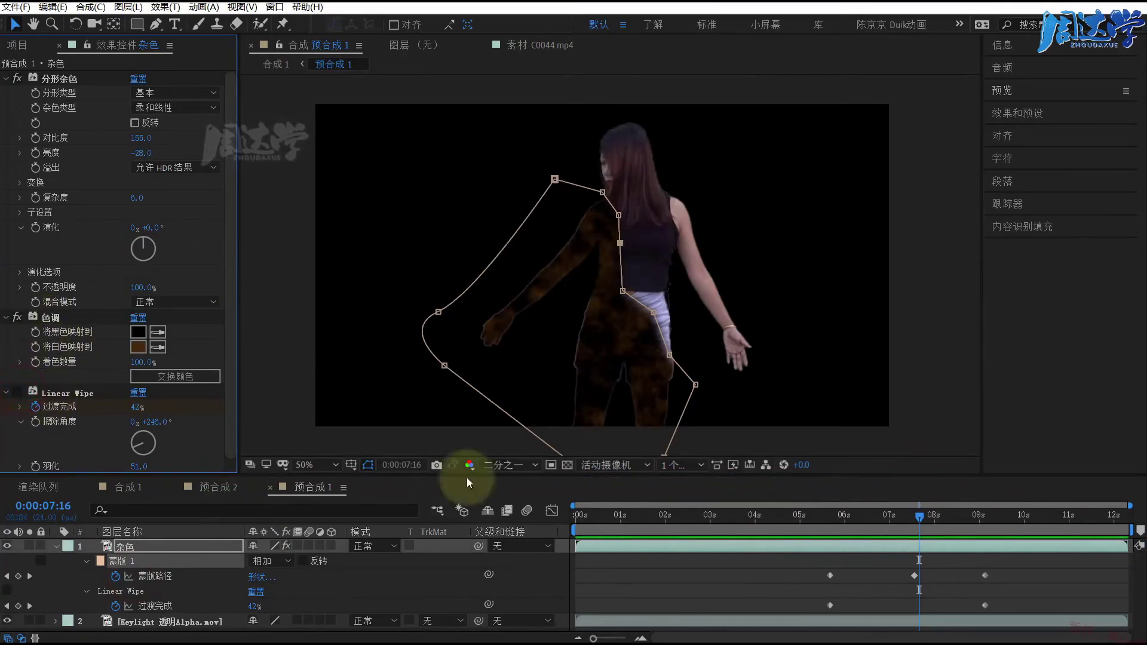
{"action": "mouse_move", "coordinate": [896, 517]}
{"action": "left_mouse_down"}
{"action": "mouse_move", "coordinate": [853, 518]}
{"action": "mouse_move", "coordinate": [1000, 501]}
{"action": "left_mouse_up"}
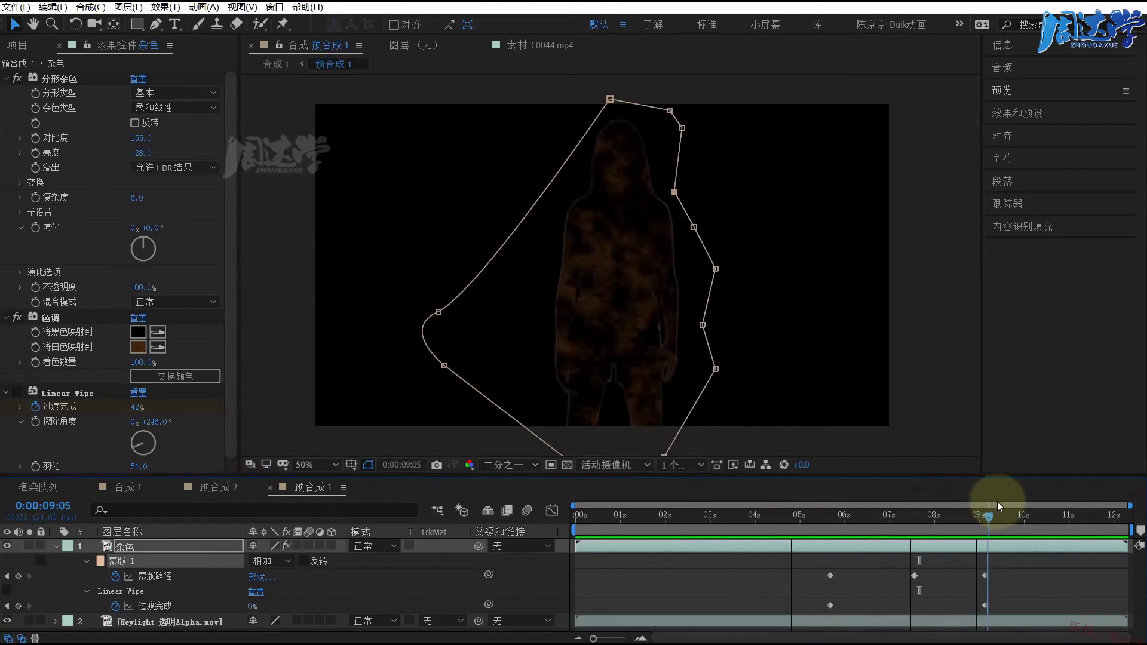
{"action": "left_click", "coordinate": [110, 485]}
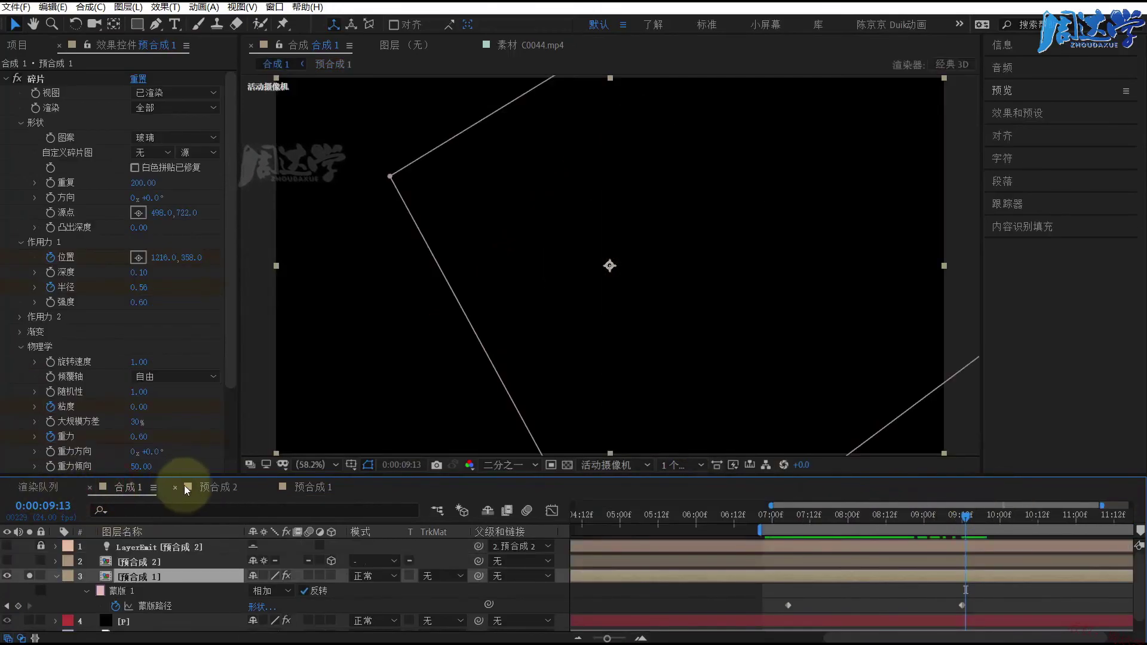
- Show all layers again and select the [P] layer to view its Particular effect
{"action": "left_click", "coordinate": [28, 577]}
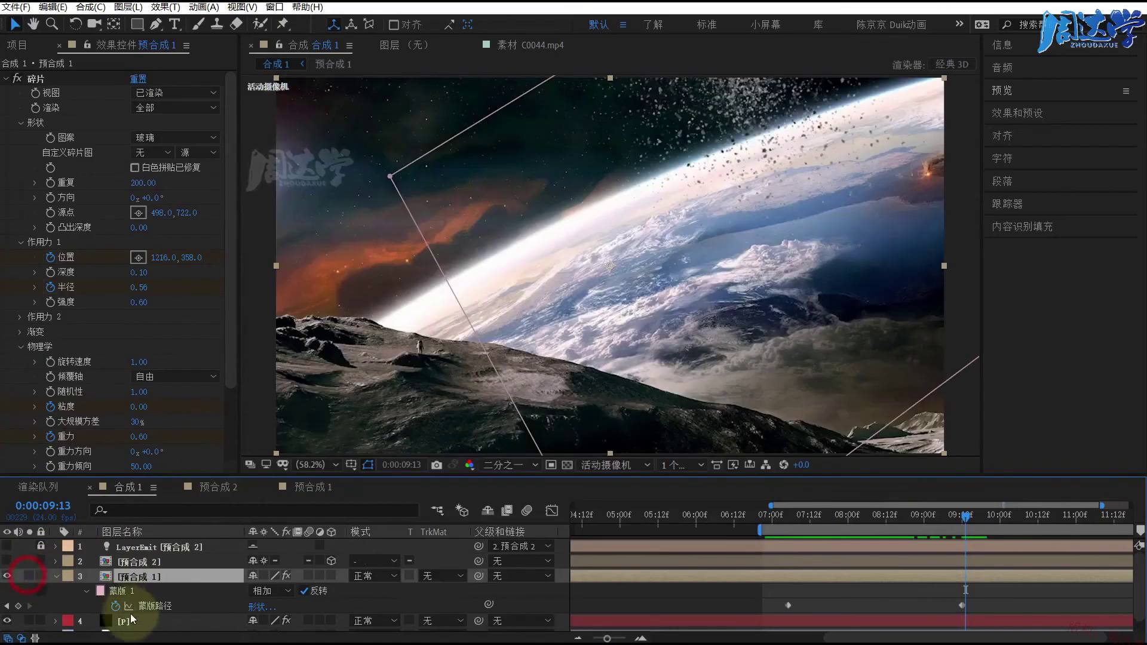
{"action": "left_click", "coordinate": [128, 622]}
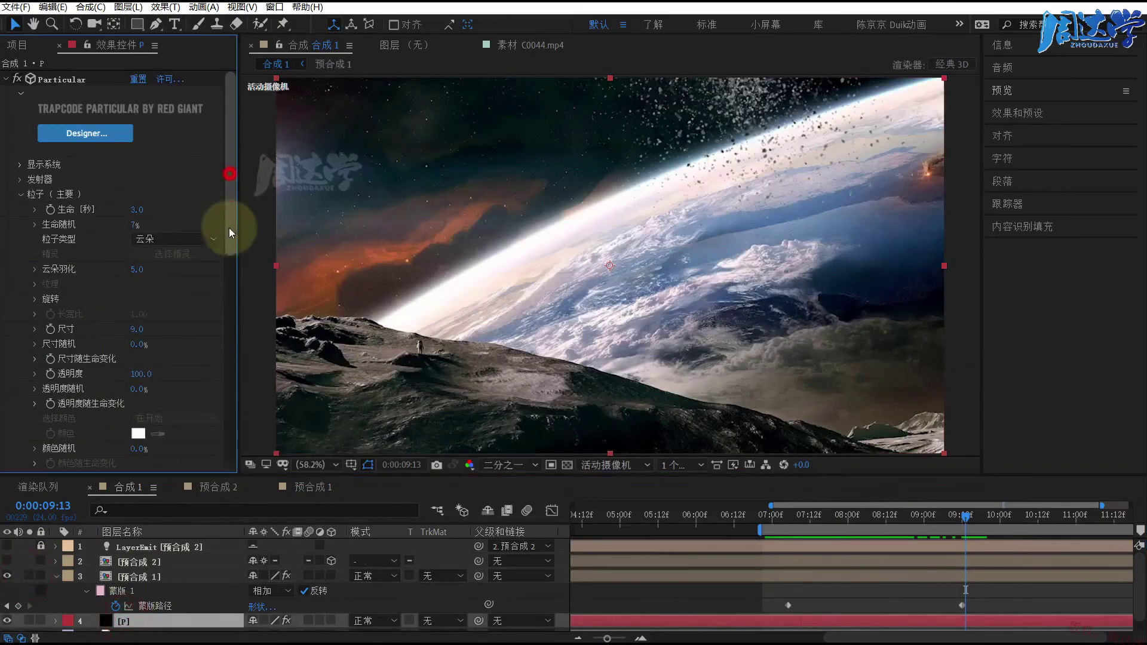
{"action": "left_click_drag", "start_coordinate": [230, 221], "coordinate": [228, 401]}
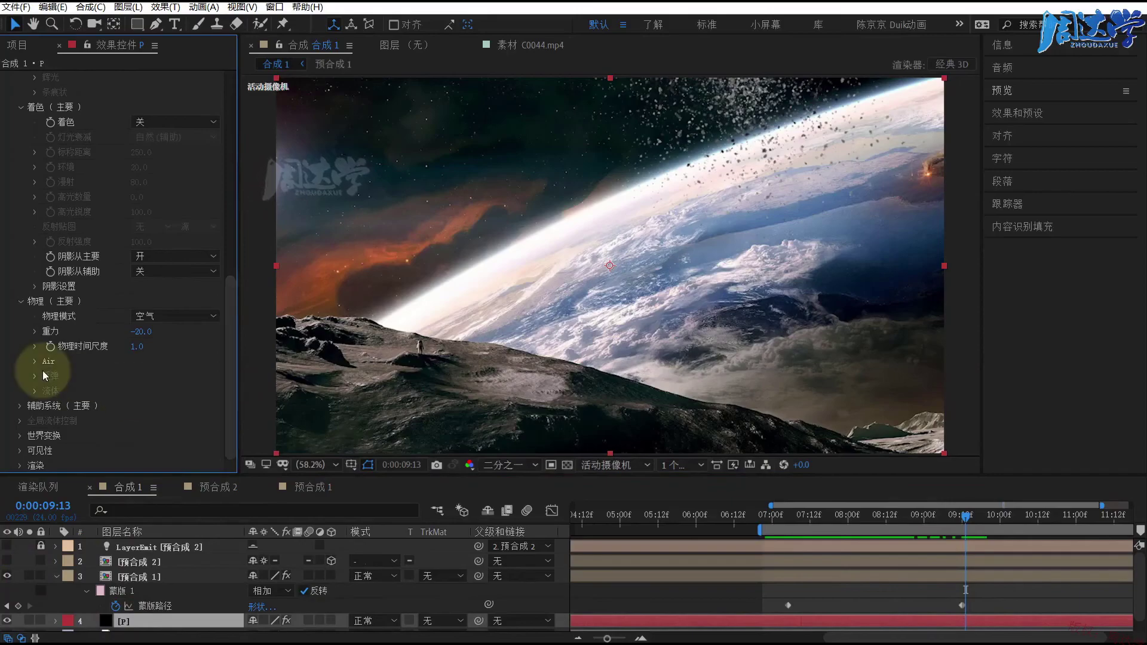
{"action": "scroll", "coordinate": [41, 365], "scroll_direction": "up", "scroll_amount": 5}
{"action": "scroll", "coordinate": [33, 185], "scroll_direction": "up", "scroll_amount": 5}
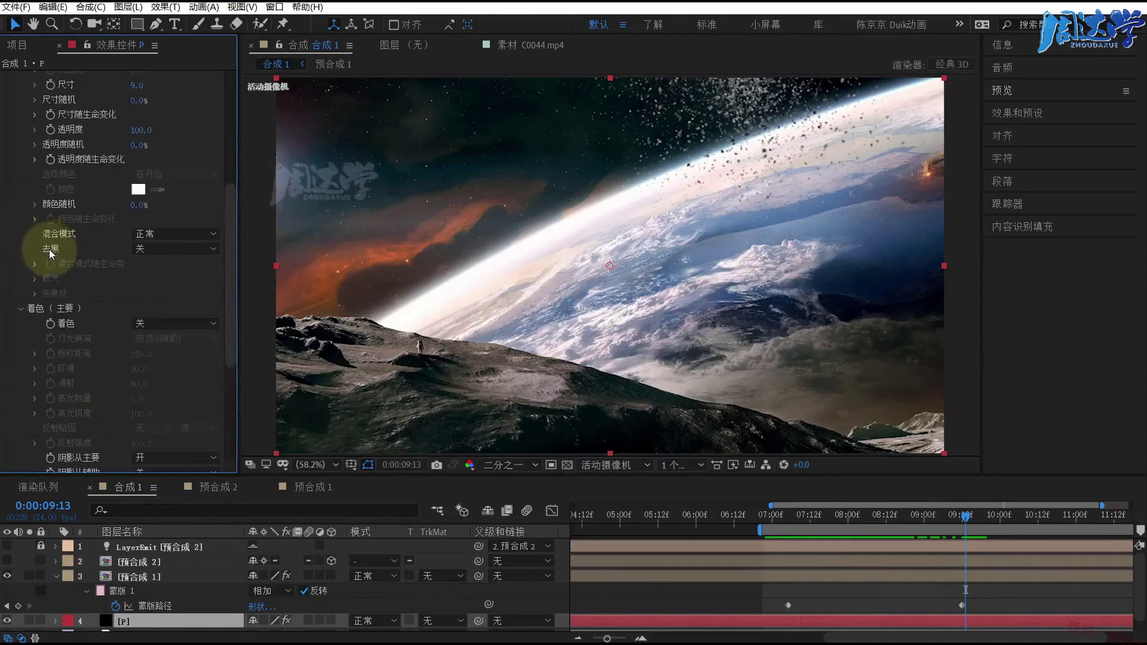
{"action": "scroll", "coordinate": [51, 243], "scroll_direction": "up", "scroll_amount": 5}
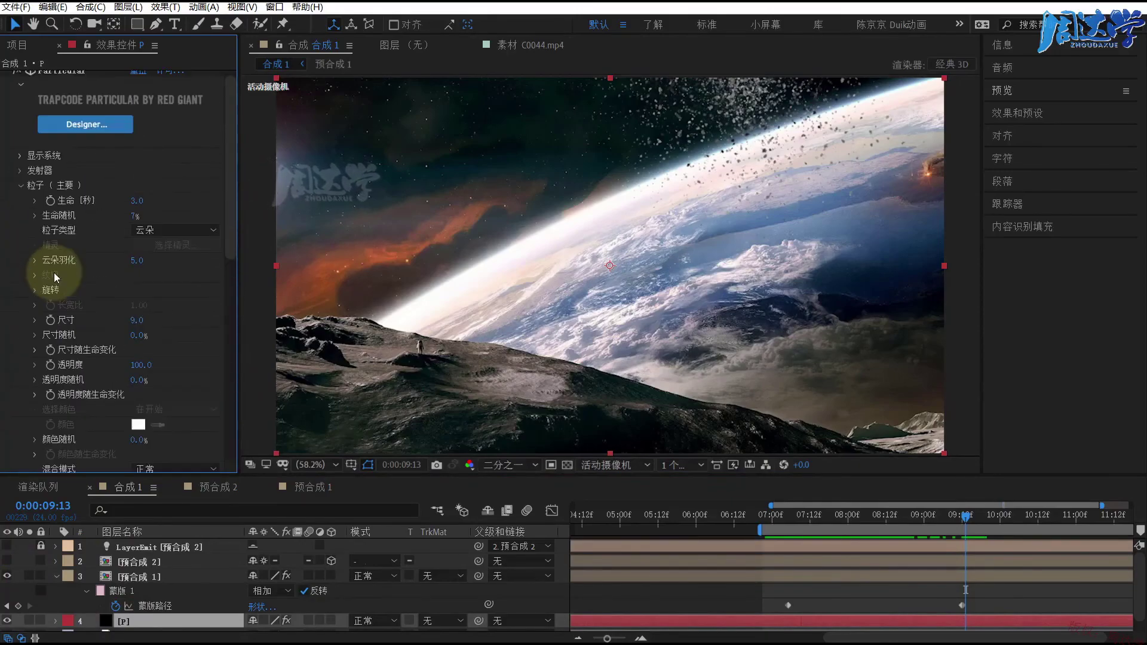
- Review Particular's Emitter and physics settings, then preview the disintegration from 6:18
{"action": "left_click", "coordinate": [22, 173]}
{"action": "scroll", "coordinate": [70, 249], "scroll_direction": "down", "scroll_amount": 10}
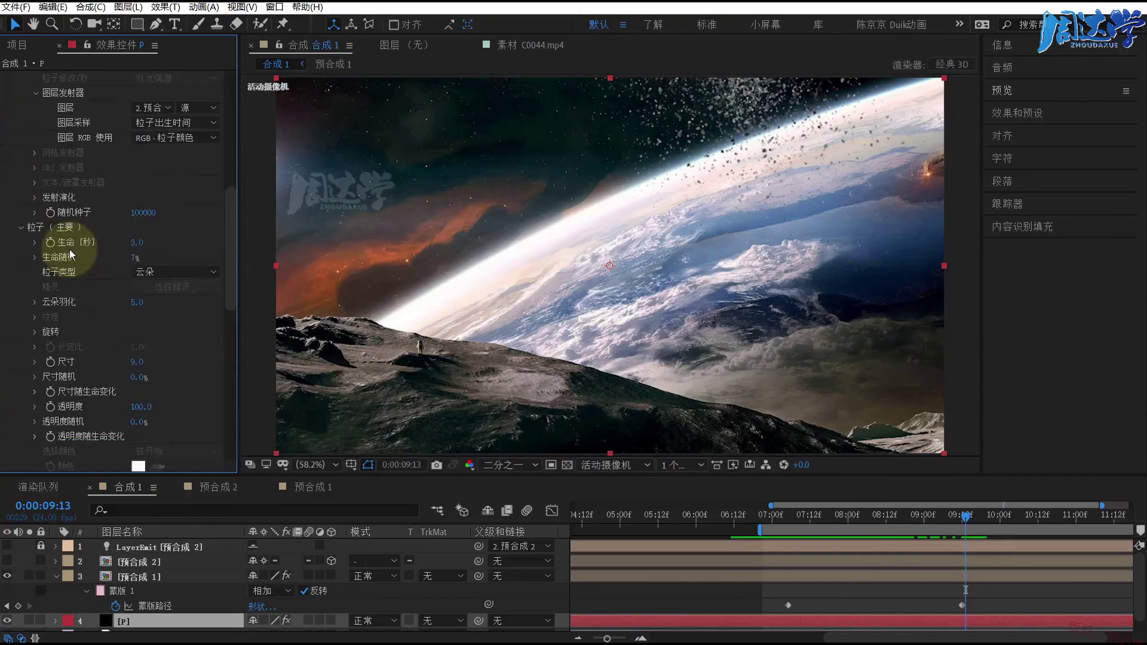
{"action": "scroll", "coordinate": [69, 249], "scroll_direction": "down", "scroll_amount": 3}
{"action": "scroll", "coordinate": [69, 249], "scroll_direction": "down", "scroll_amount": 2}
{"action": "scroll", "coordinate": [70, 249], "scroll_direction": "down", "scroll_amount": 3}
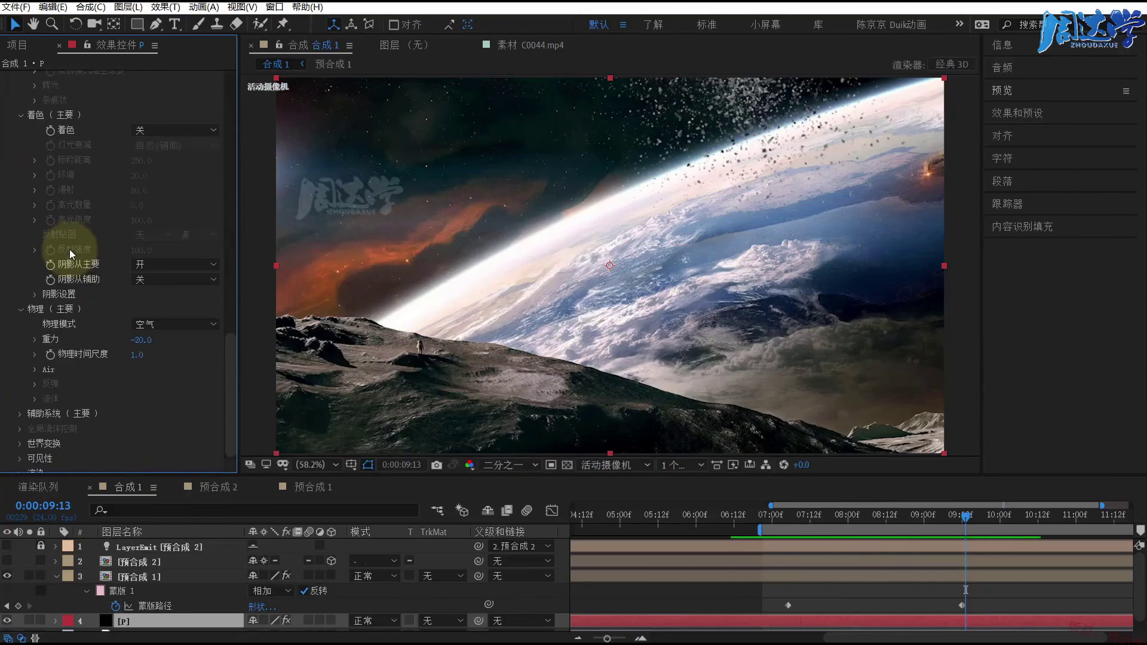
{"action": "scroll", "coordinate": [69, 249], "scroll_direction": "down", "scroll_amount": 2}
{"action": "left_click_drag", "start_coordinate": [761, 511], "coordinate": [753, 512]}
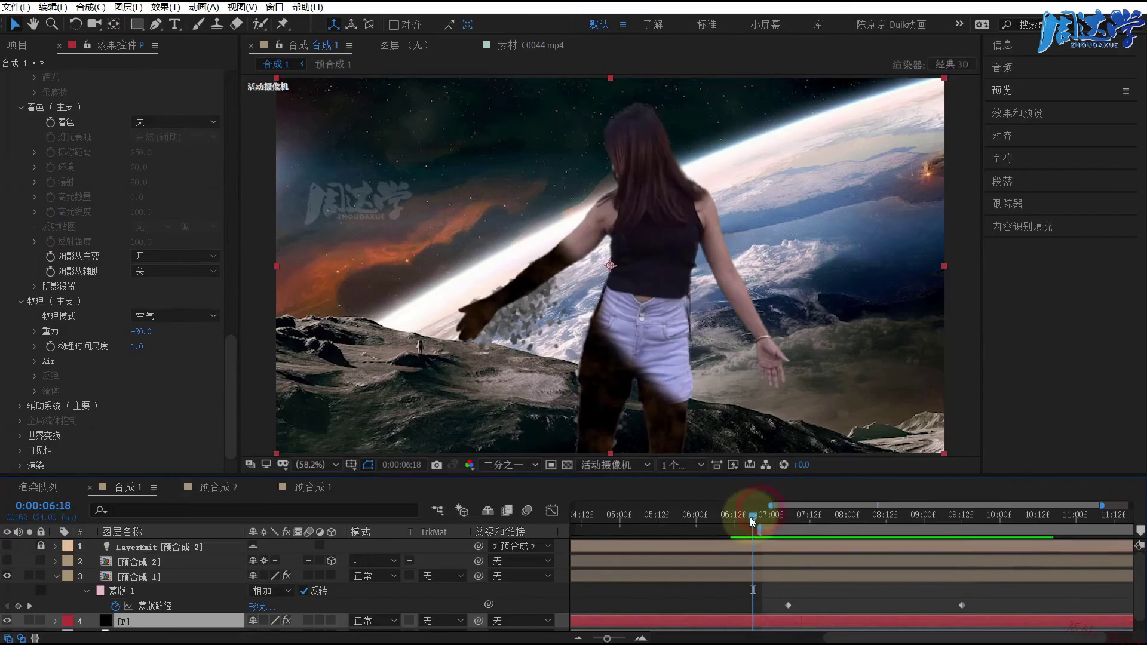
{"action": "key", "text": "space"}
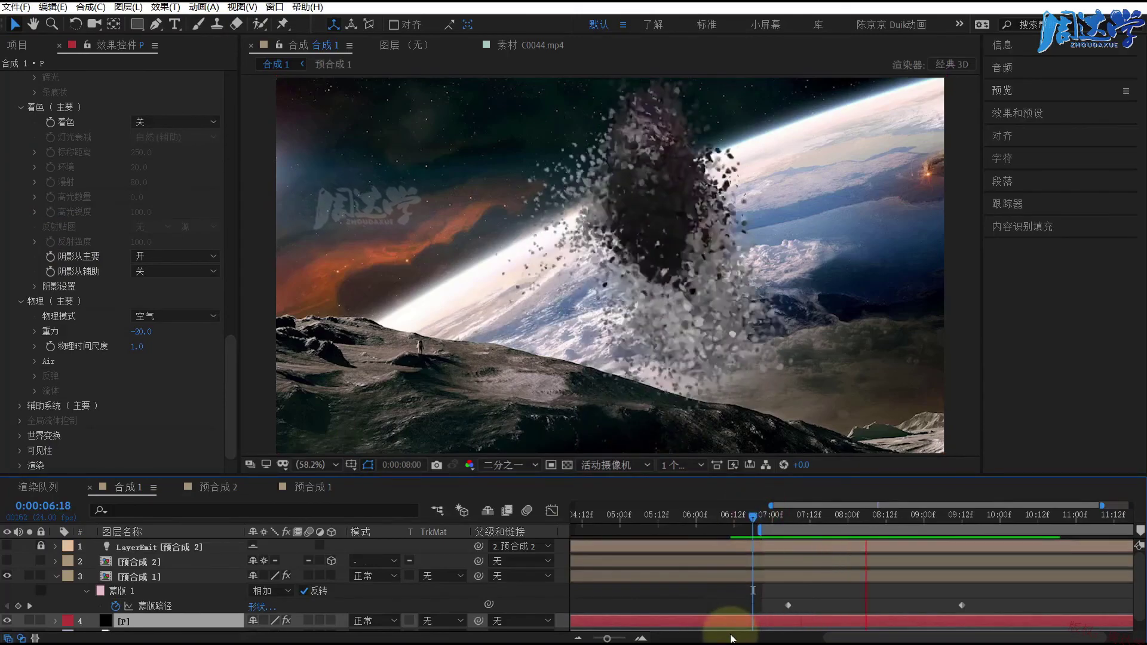